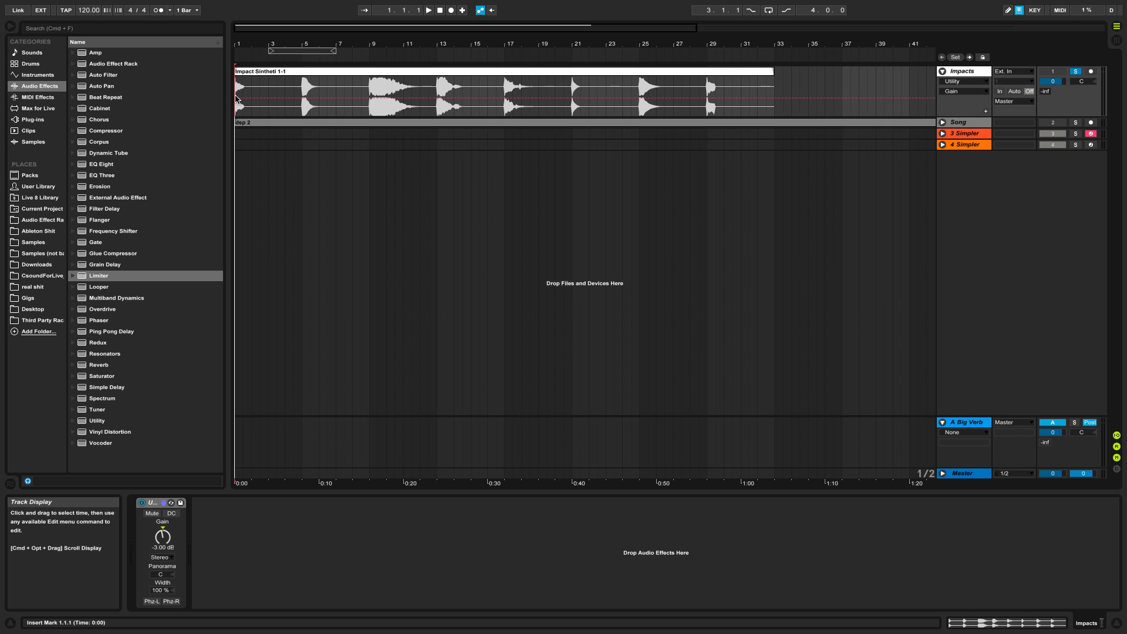
Play back the impact hits in the Impacts track's clip one after another, from bar 1 to bar 29.
{"action": "key", "text": "space"}
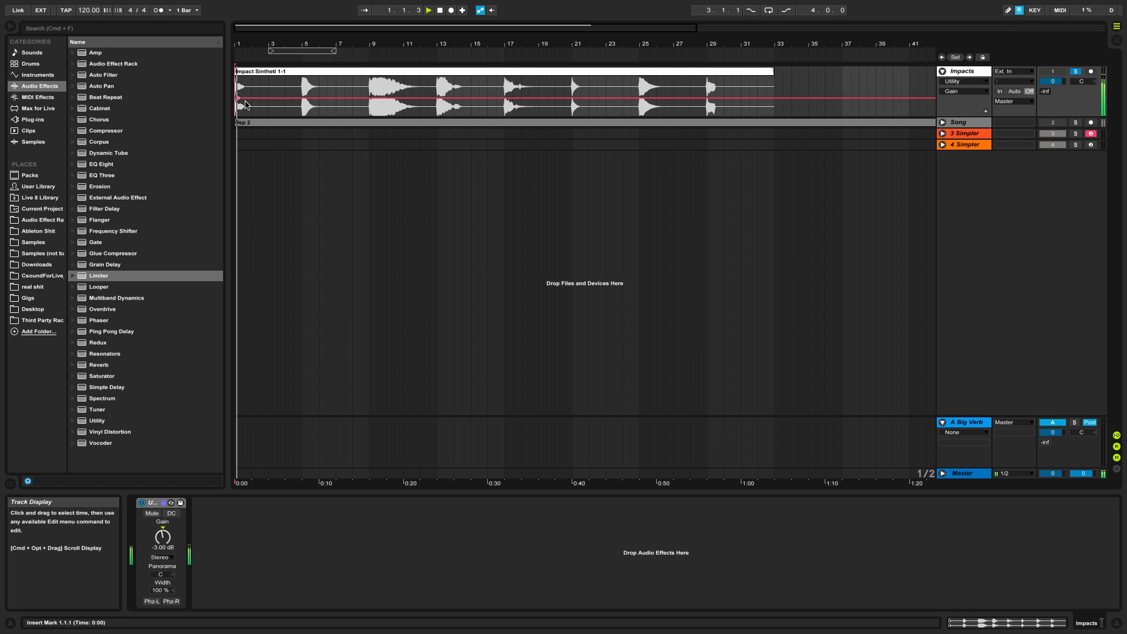
{"action": "left_click", "coordinate": [304, 106]}
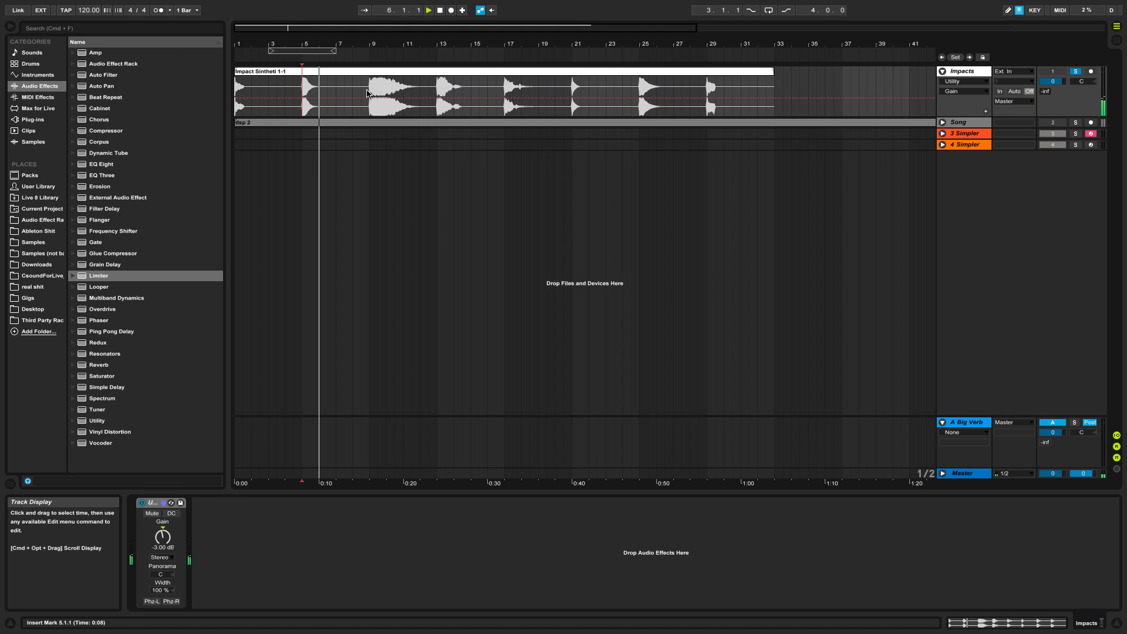
{"action": "key", "text": "space"}
{"action": "left_click", "coordinate": [368, 92]}
{"action": "key", "text": "space"}
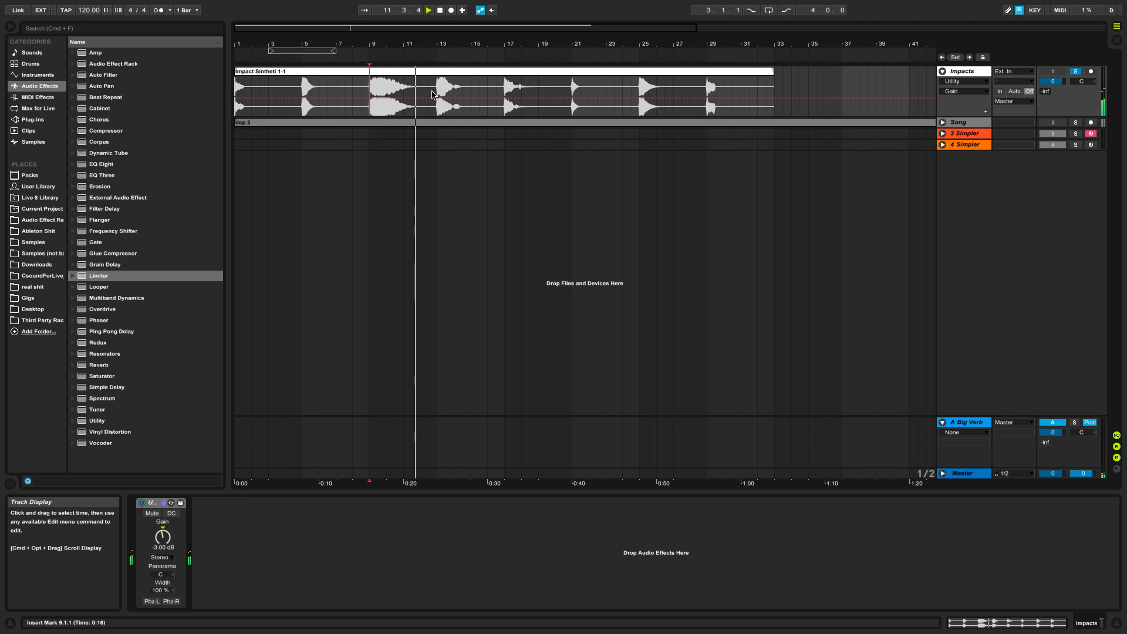
{"action": "left_click", "coordinate": [436, 94]}
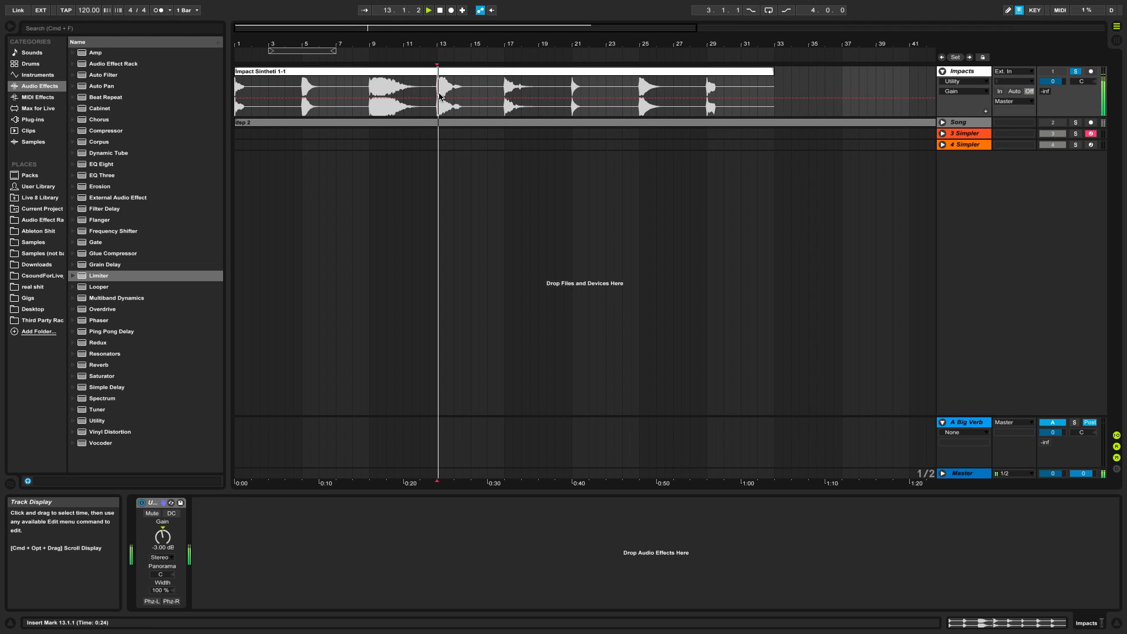
{"action": "left_click", "coordinate": [515, 96]}
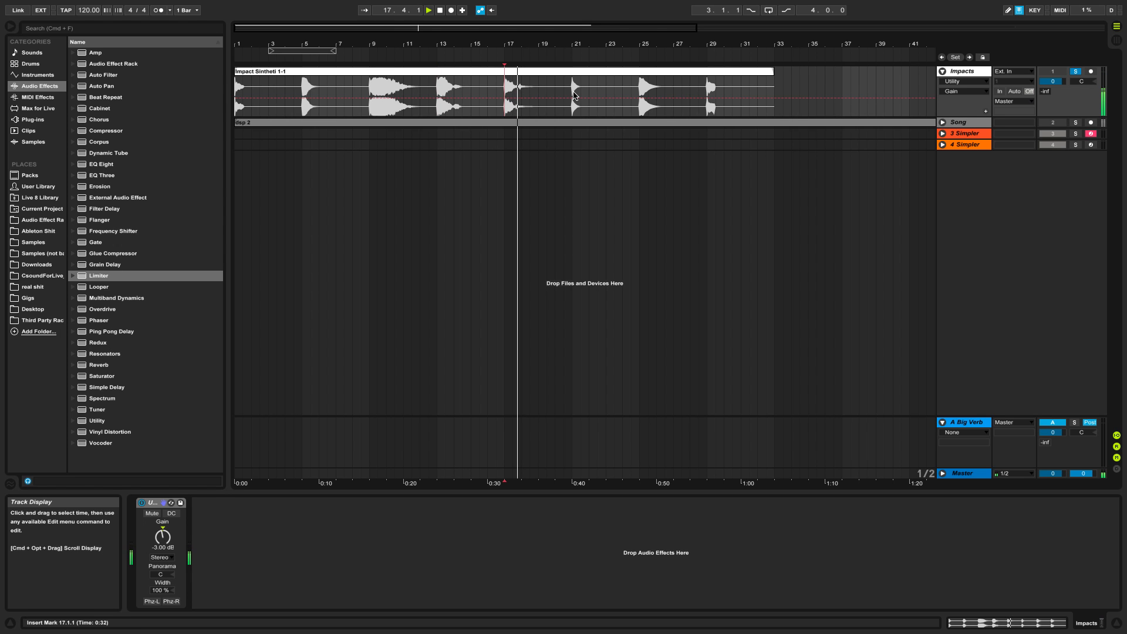
{"action": "left_click", "coordinate": [575, 94]}
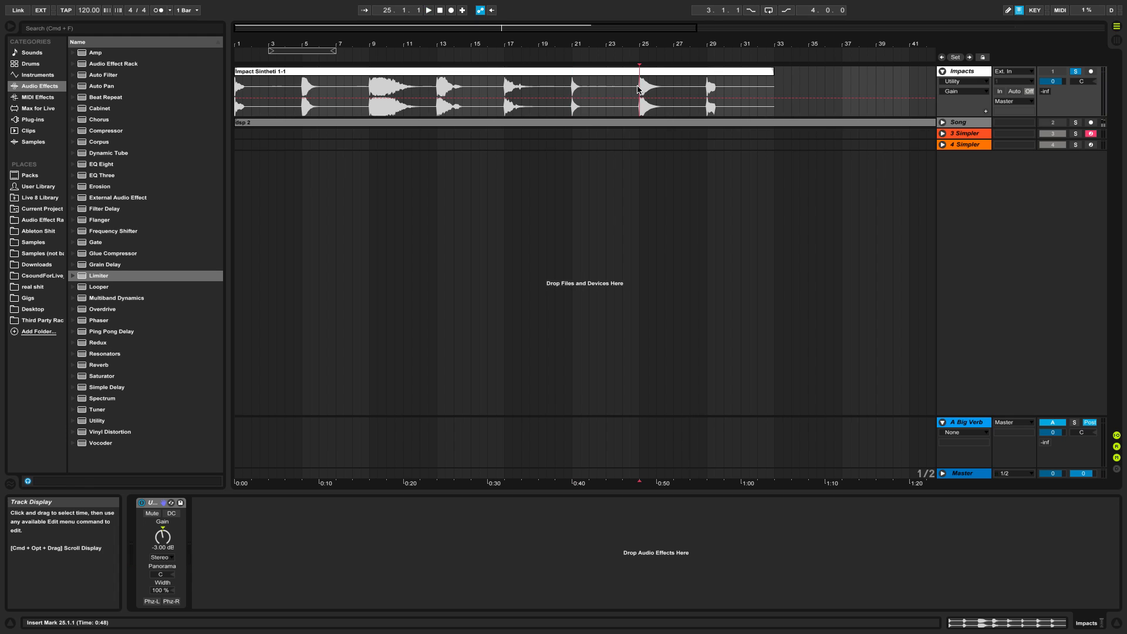
{"action": "left_click", "coordinate": [639, 89]}
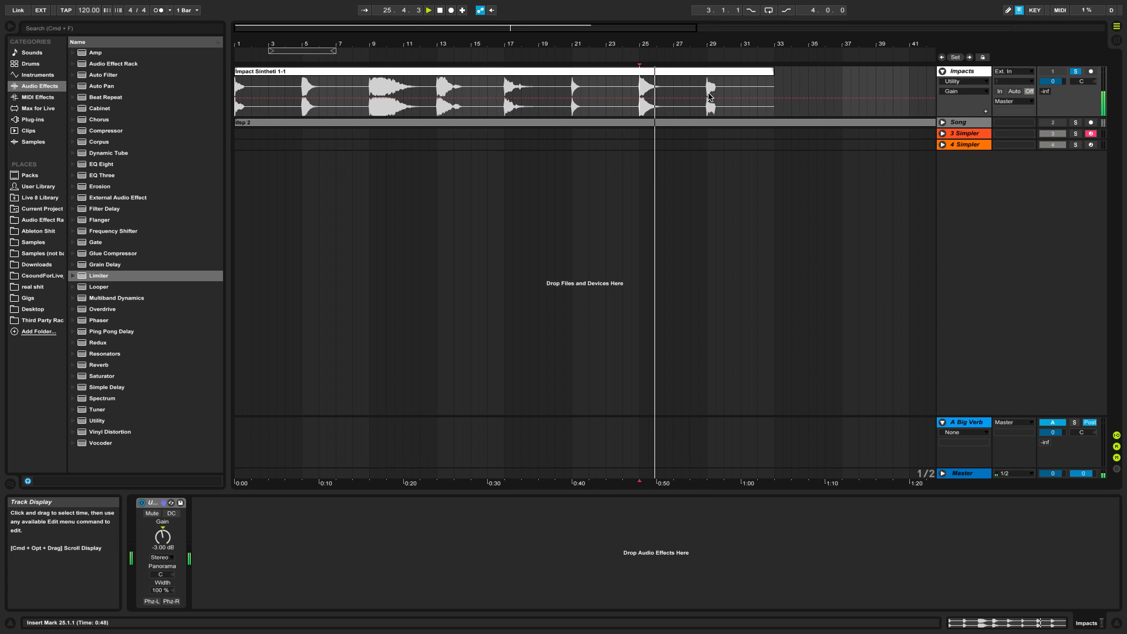
{"action": "left_click", "coordinate": [707, 94]}
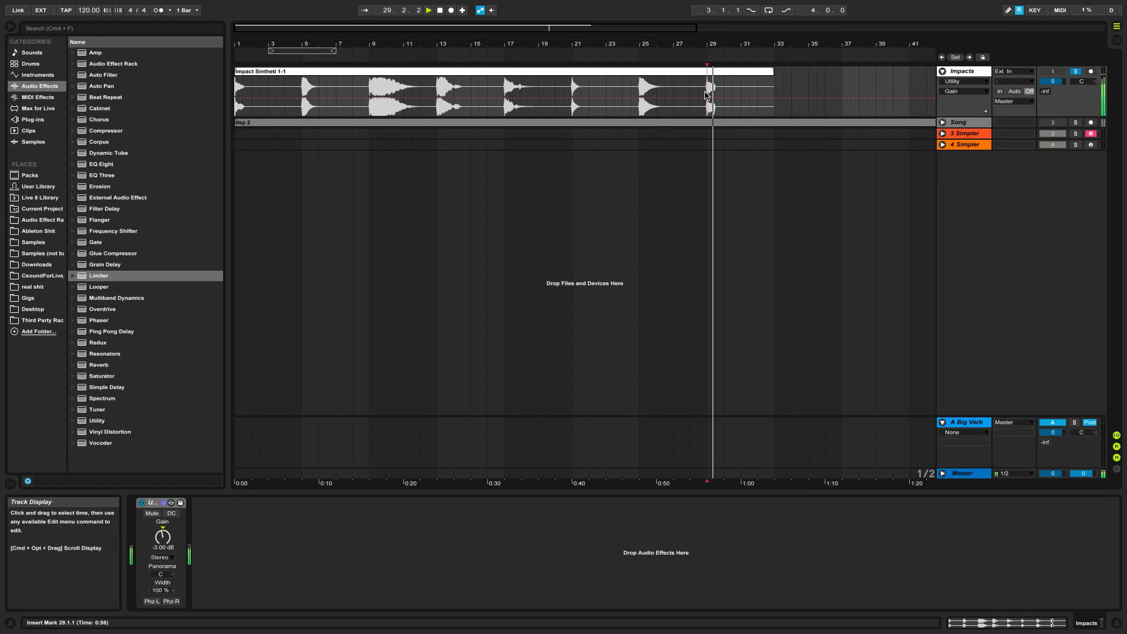
{"action": "key", "text": "space"}
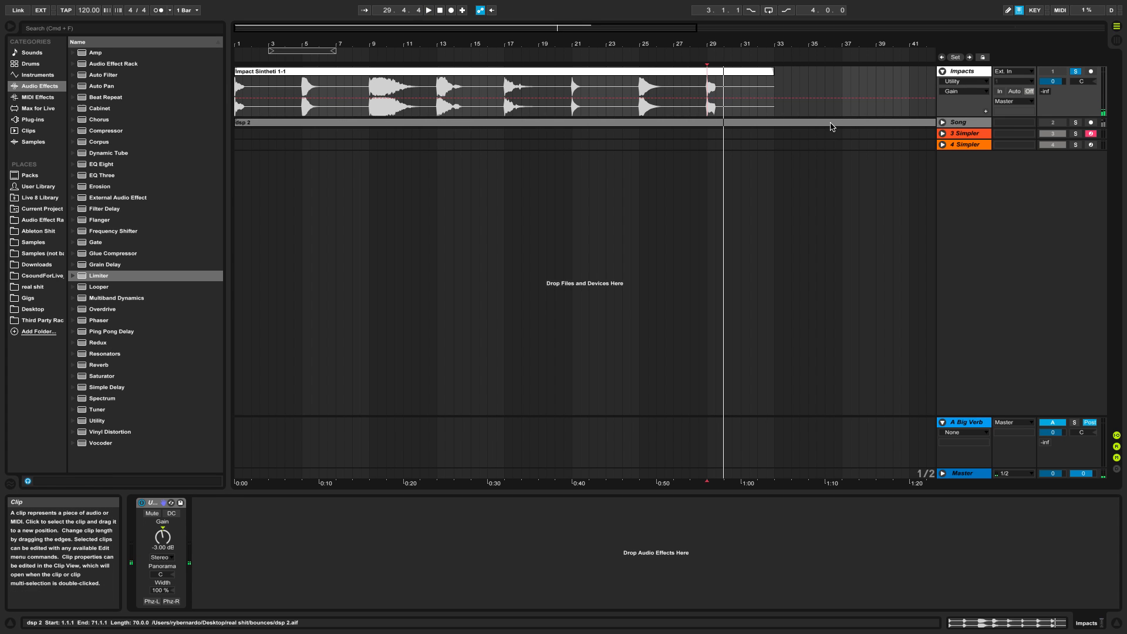
Load the Impact Sintheti 1-1 clip into the Simpler on track 3 and switch it to Slice mode.
{"action": "left_click", "coordinate": [965, 134]}
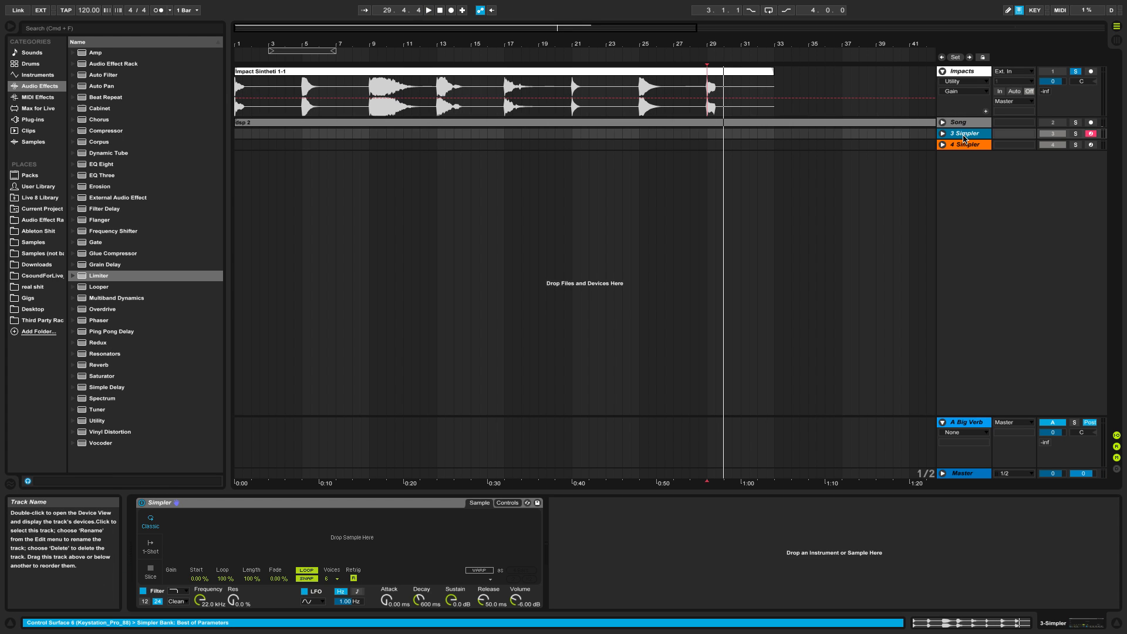
{"action": "left_click_drag", "start_coordinate": [506, 73], "coordinate": [317, 549]}
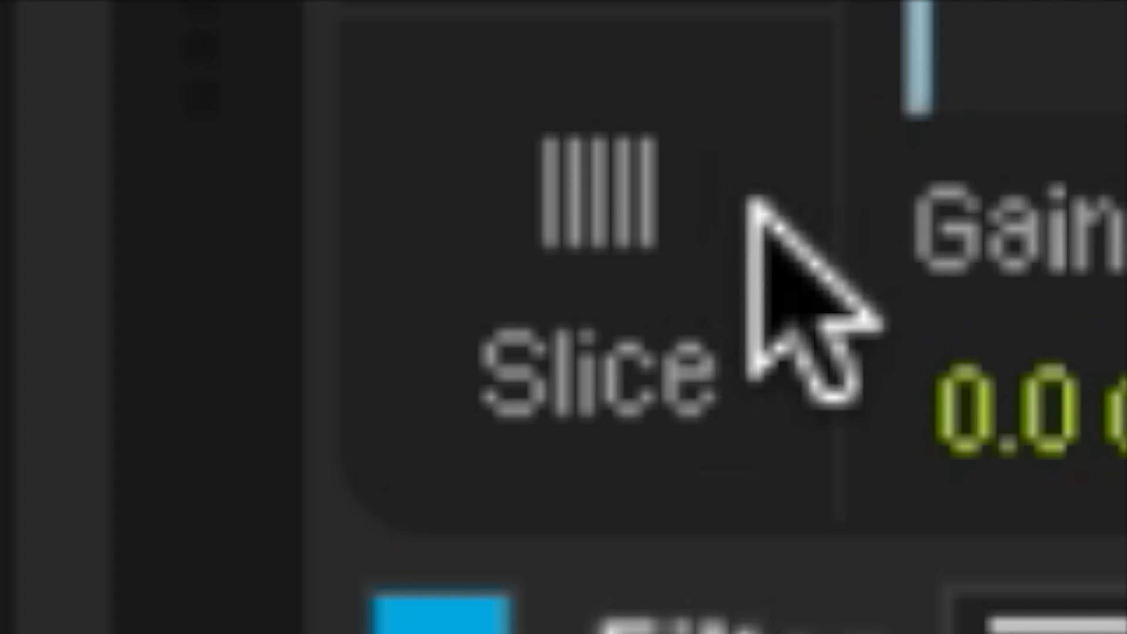
{"action": "left_click", "coordinate": [604, 239]}
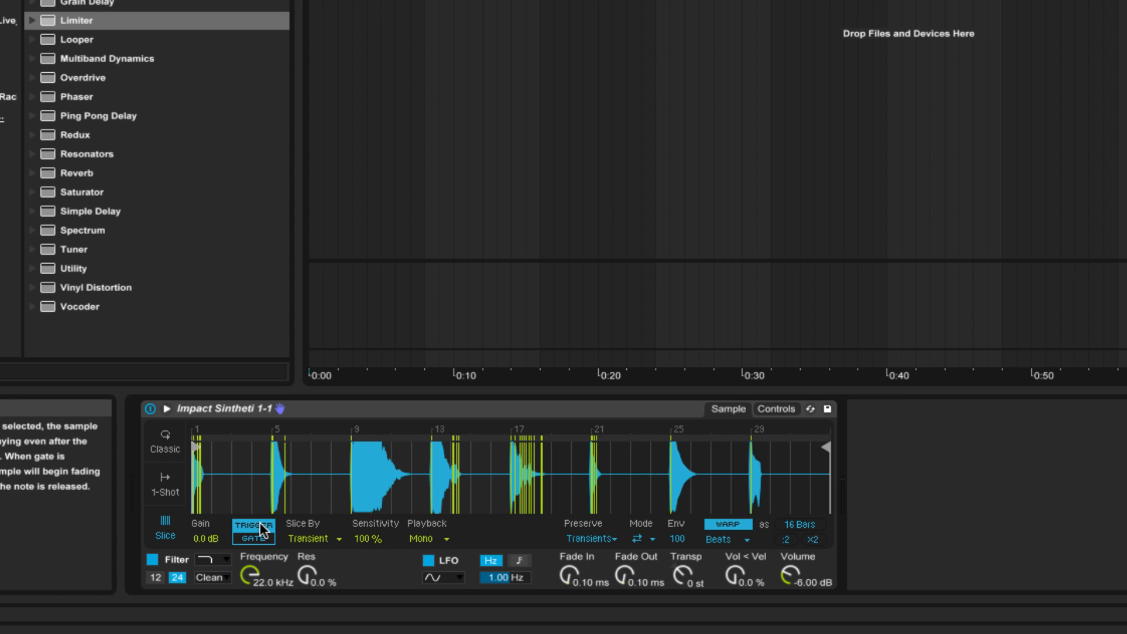
Set slice playback to Gate and lower the transient slicing sensitivity to 81 %.
{"action": "left_click", "coordinate": [254, 538]}
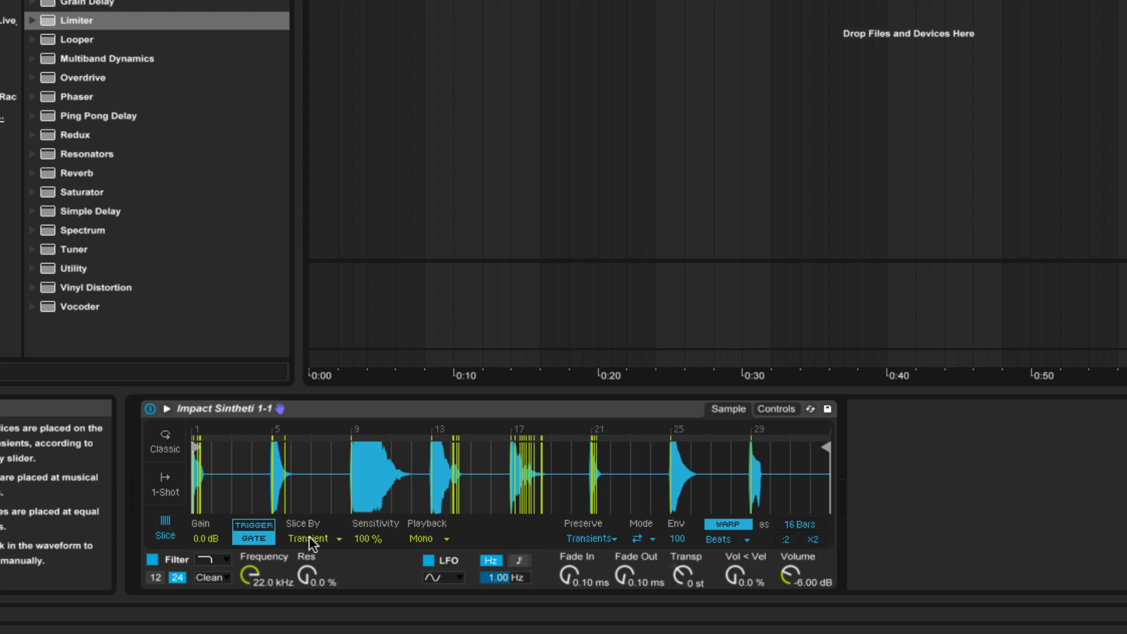
{"action": "left_click_drag", "start_coordinate": [364, 538], "coordinate": [364, 549]}
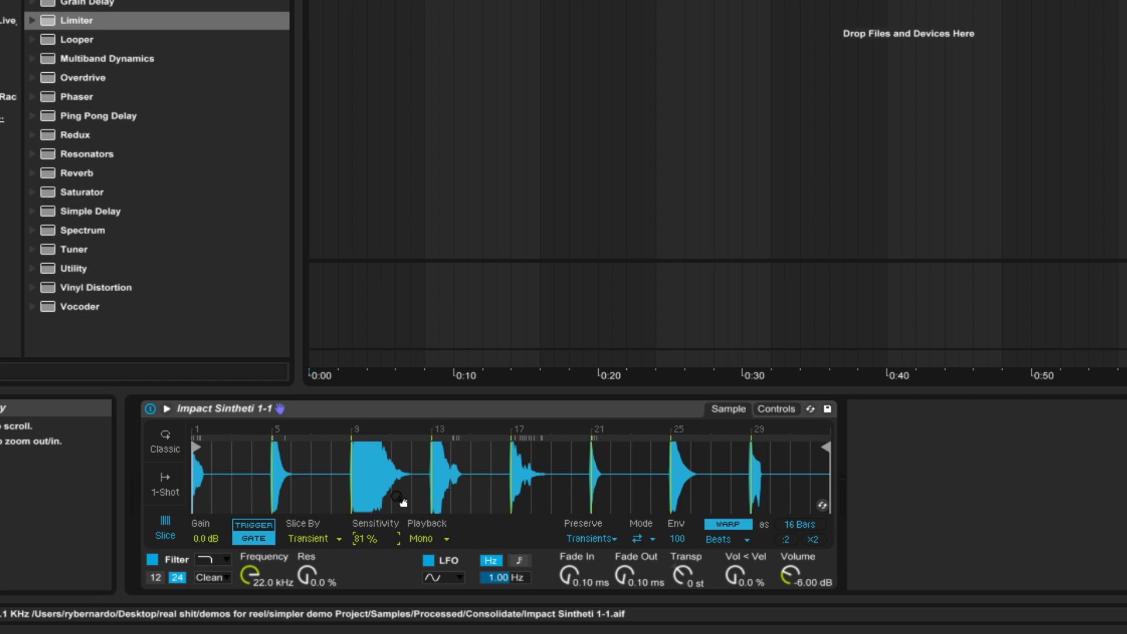
Audition the individual impact slices by playing successive notes.
{"action": "key", "text": "a"}
{"action": "key", "text": "w"}
{"action": "key", "text": "s"}
{"action": "key", "text": "e"}
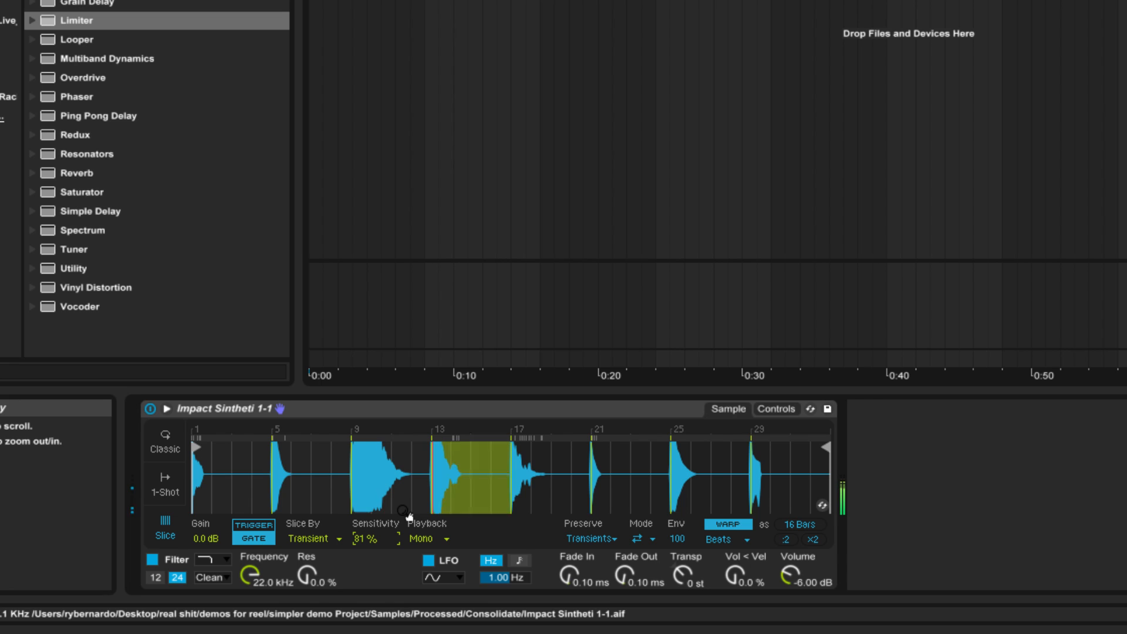
{"action": "key", "text": "d"}
{"action": "key", "text": "f"}
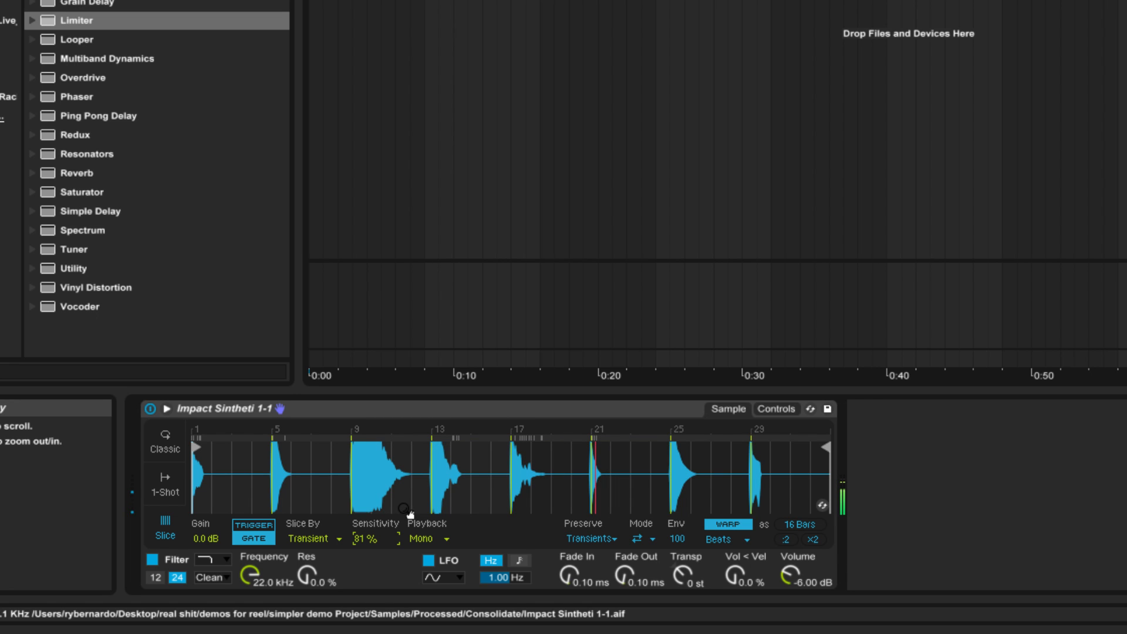
{"action": "key", "text": "t"}
{"action": "key", "text": "g"}
Set the sample's warp mode to Texture with a flux of 0.00.
{"action": "left_click", "coordinate": [727, 538]}
{"action": "left_click", "coordinate": [732, 479]}
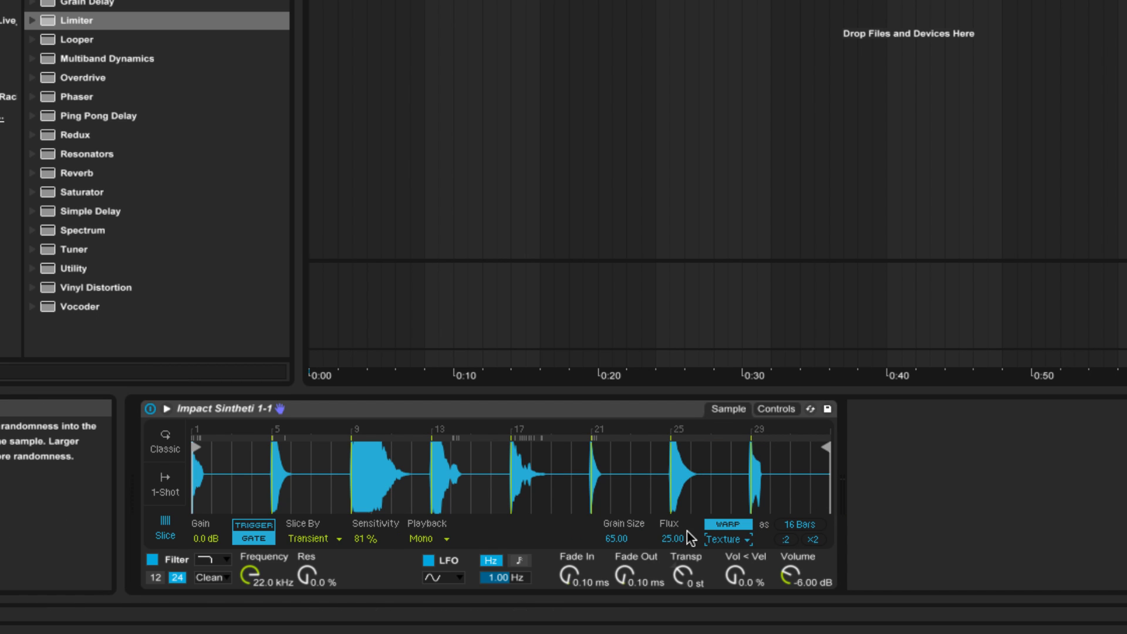
{"action": "left_click_drag", "start_coordinate": [676, 539], "coordinate": [676, 578]}
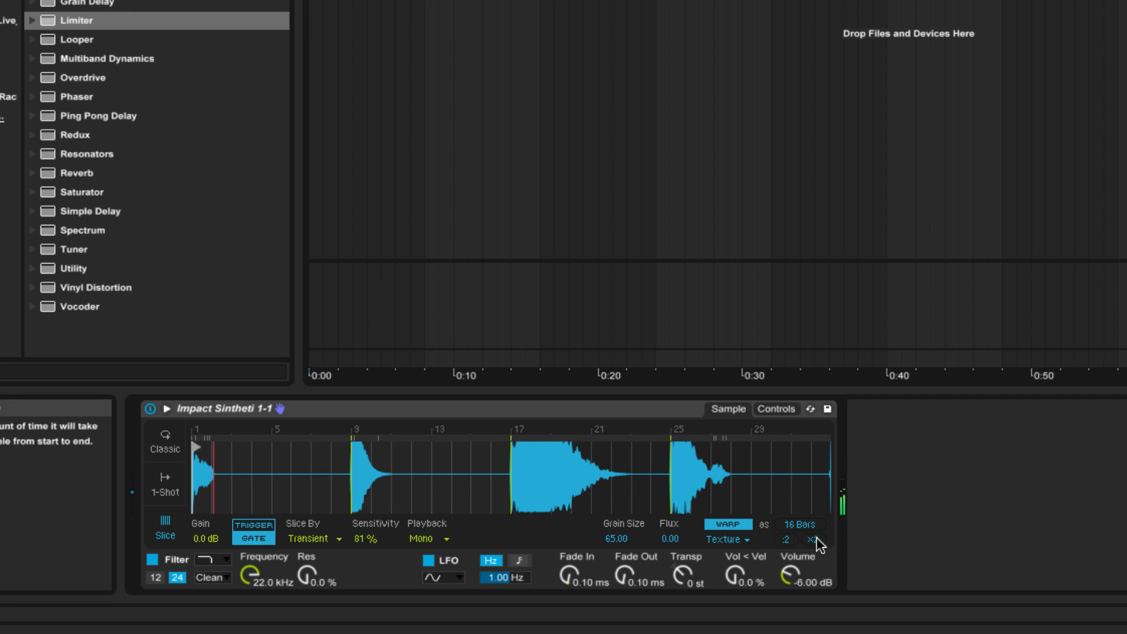
Double the warped sample's length repeatedly up to the limit and show the whole stretched waveform.
{"action": "left_click", "coordinate": [816, 538]}
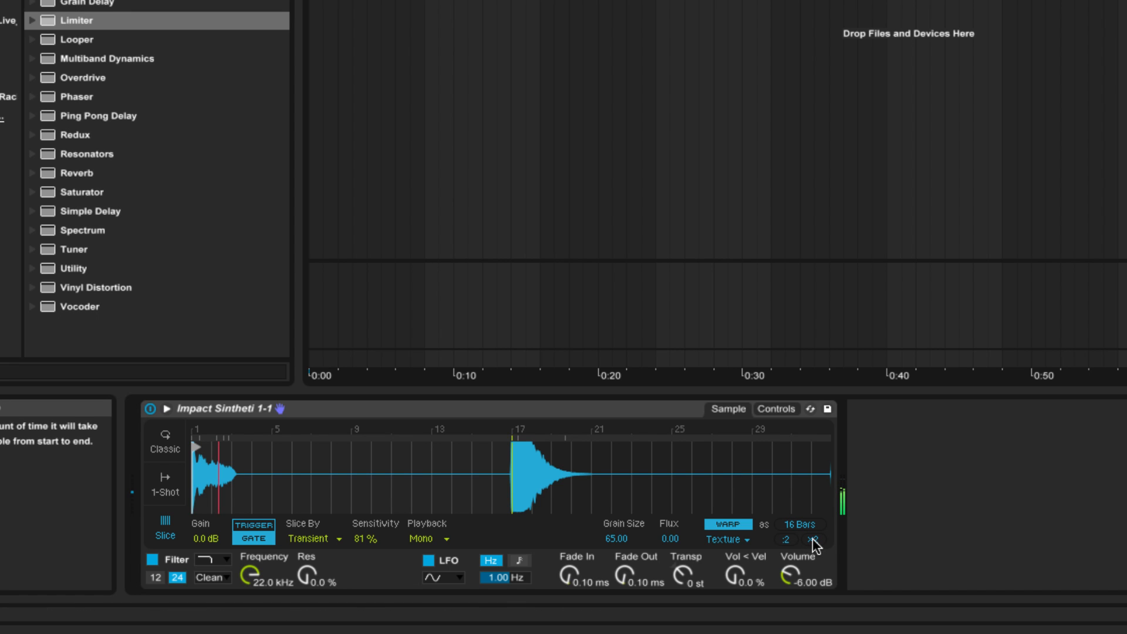
{"action": "left_click", "coordinate": [813, 538]}
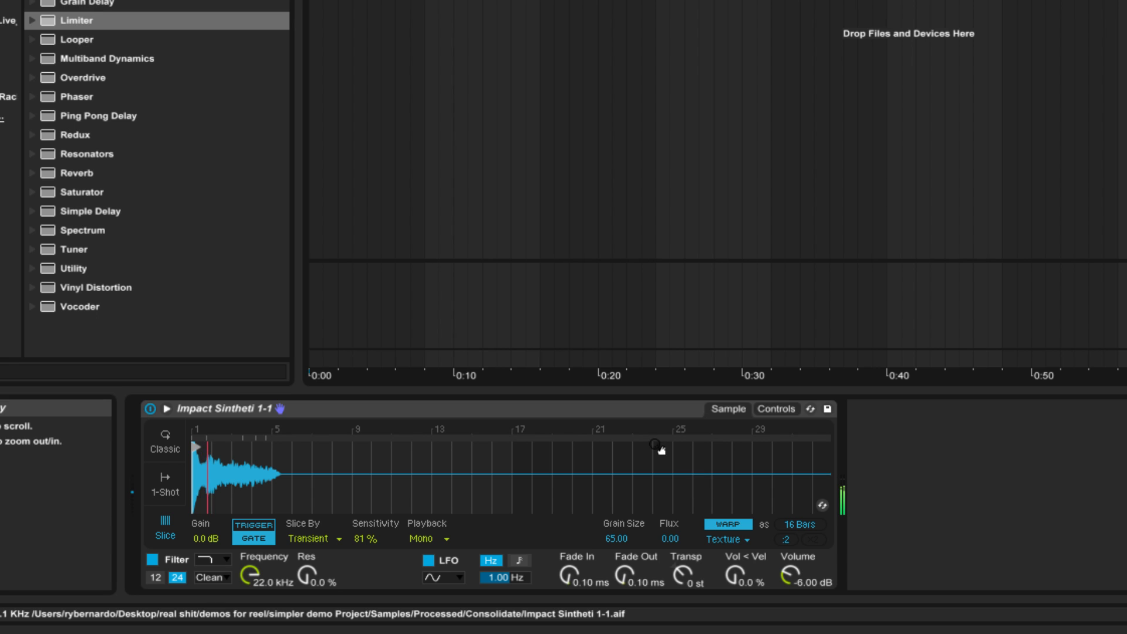
{"action": "left_click_drag", "start_coordinate": [656, 433], "coordinate": [656, 364]}
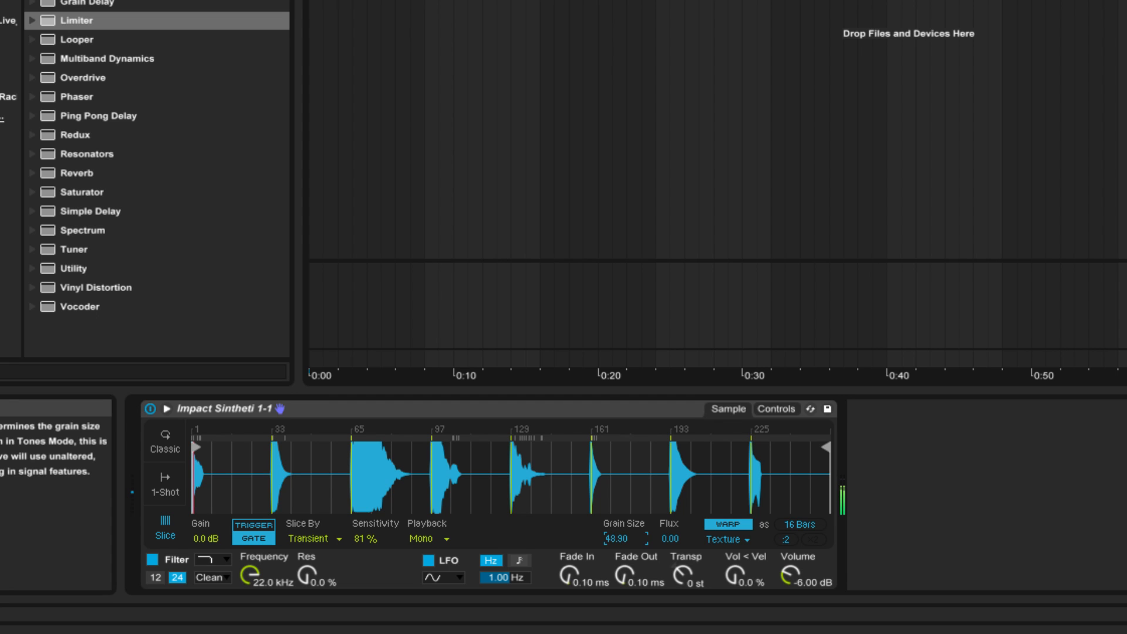
Try the texture warping with grain size 103.95, flux 100.00 and a transposition of +18 st.
{"action": "left_click_drag", "start_coordinate": [625, 538], "coordinate": [624, 526]}
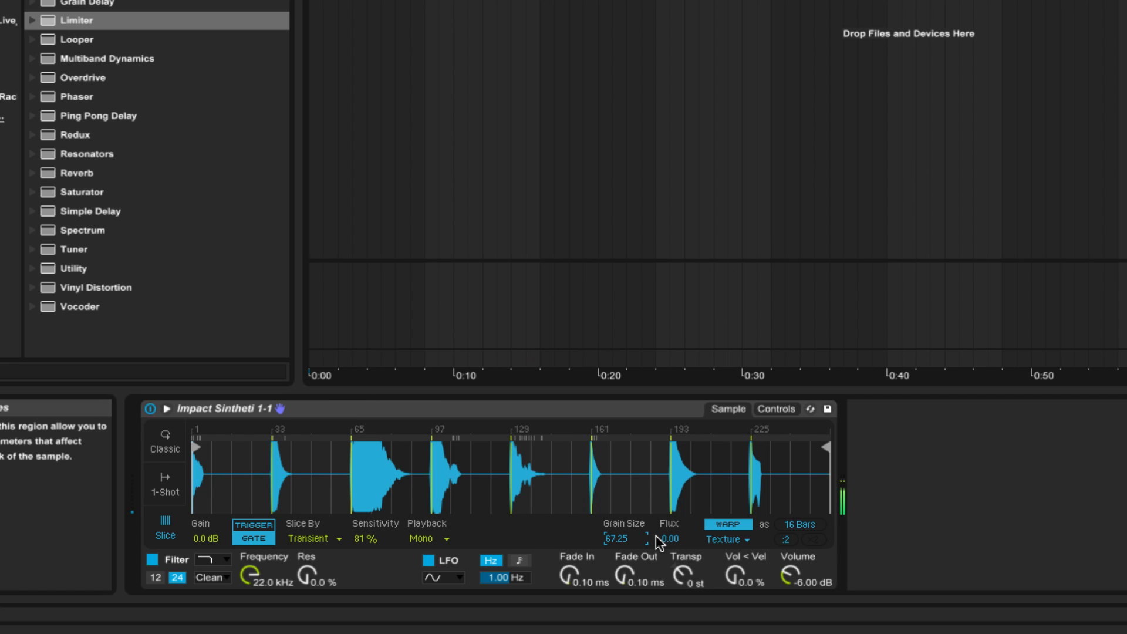
{"action": "left_click_drag", "start_coordinate": [669, 538], "coordinate": [669, 499]}
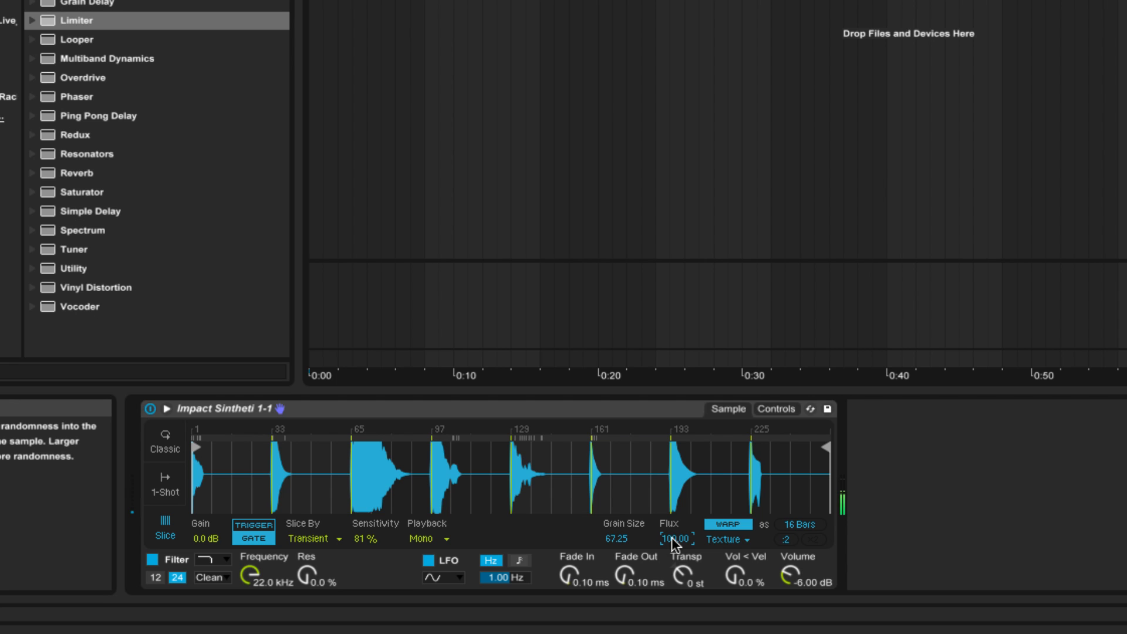
{"action": "mouse_move", "coordinate": [633, 540]}
{"action": "left_mouse_down"}
{"action": "mouse_move", "coordinate": [633, 587]}
{"action": "mouse_move", "coordinate": [621, 550]}
{"action": "left_mouse_up"}
{"action": "left_click_drag", "start_coordinate": [680, 575], "coordinate": [681, 549]}
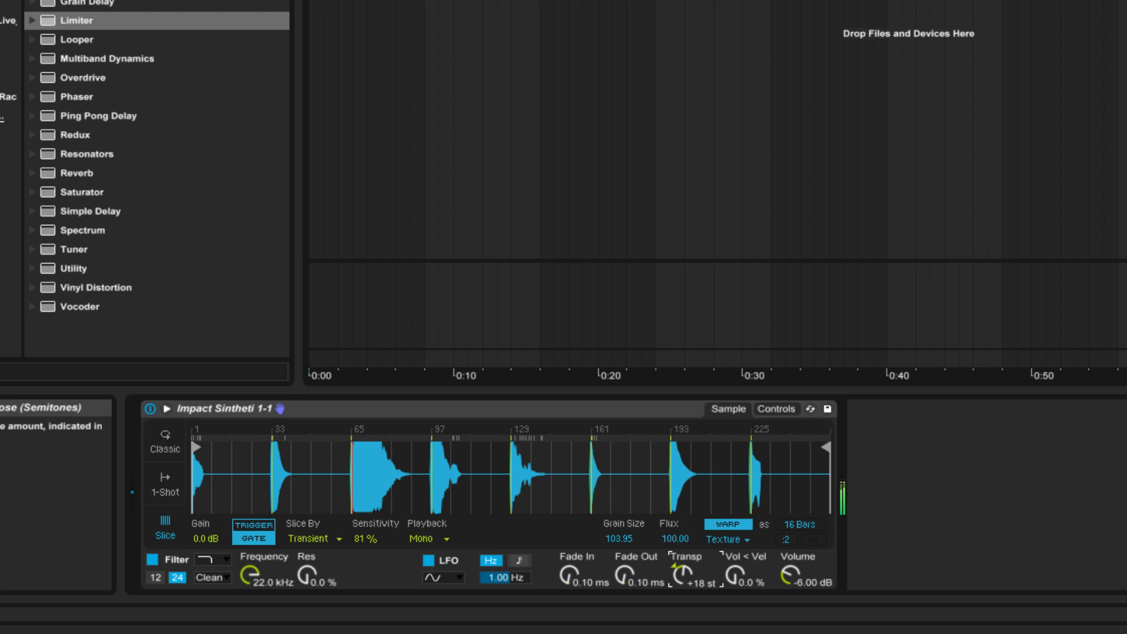
Raise the grain size to 263.00 and the transposition to +35 st.
{"action": "left_click_drag", "start_coordinate": [616, 538], "coordinate": [616, 517]}
{"action": "left_click_drag", "start_coordinate": [677, 568], "coordinate": [674, 592]}
{"action": "left_click_drag", "start_coordinate": [698, 554], "coordinate": [669, 481]}
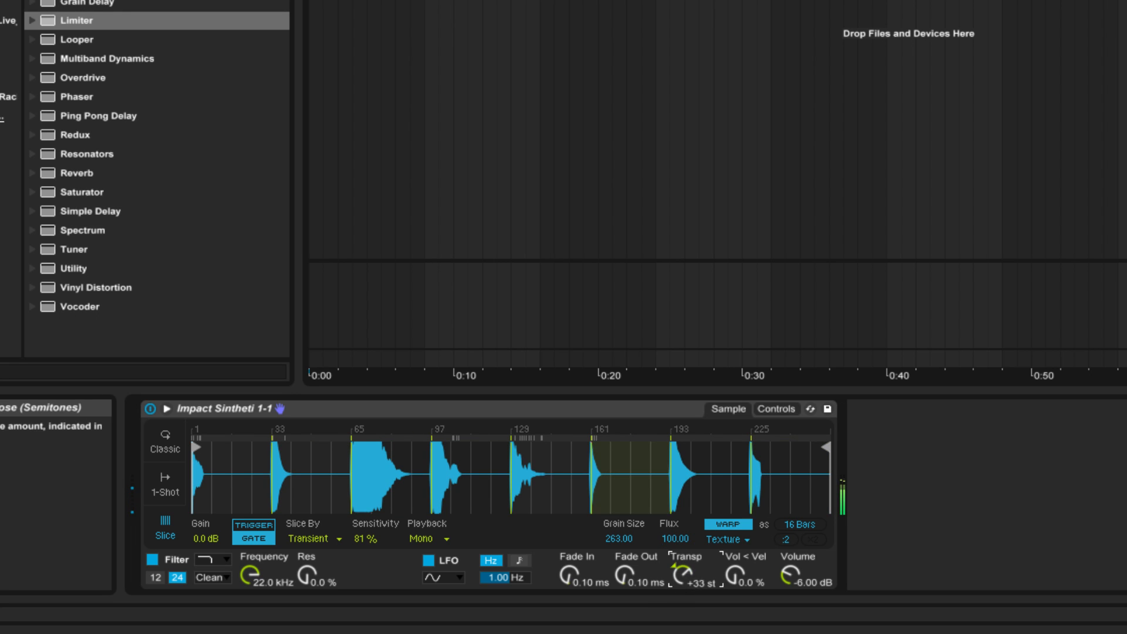
{"action": "mouse_move", "coordinate": [679, 581]}
{"action": "left_mouse_down"}
{"action": "mouse_move", "coordinate": [680, 631]}
{"action": "mouse_move", "coordinate": [680, 592]}
{"action": "left_mouse_up"}
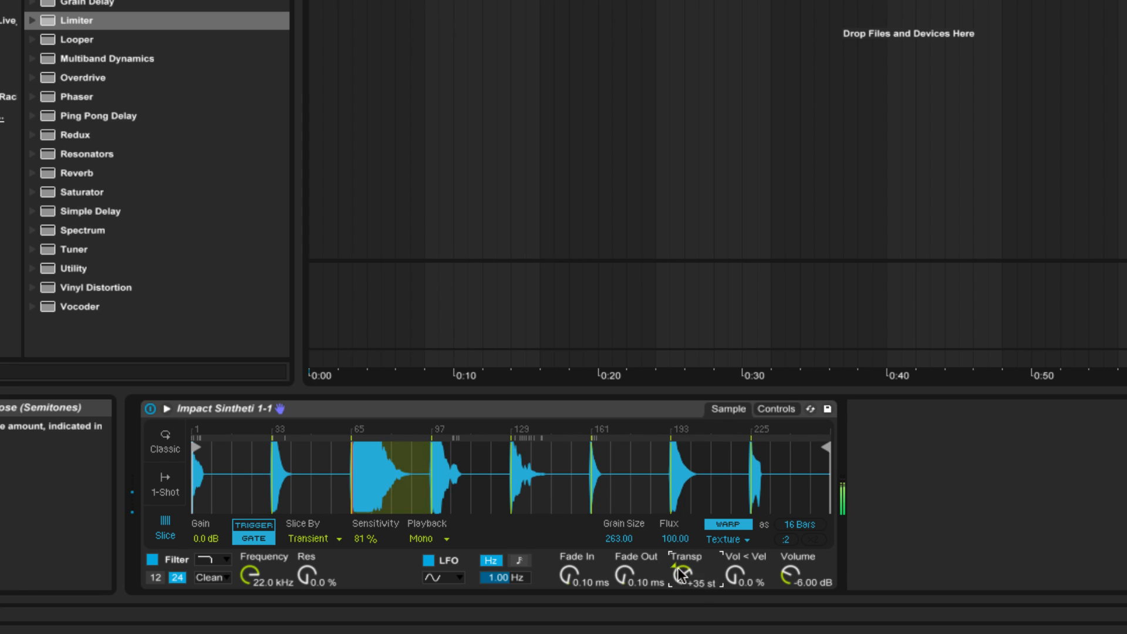
Try grain size 2.00 at -10 st transposition, and compare it with flux 0.00 and grain size 263.00.
{"action": "left_click_drag", "start_coordinate": [627, 539], "coordinate": [628, 616]}
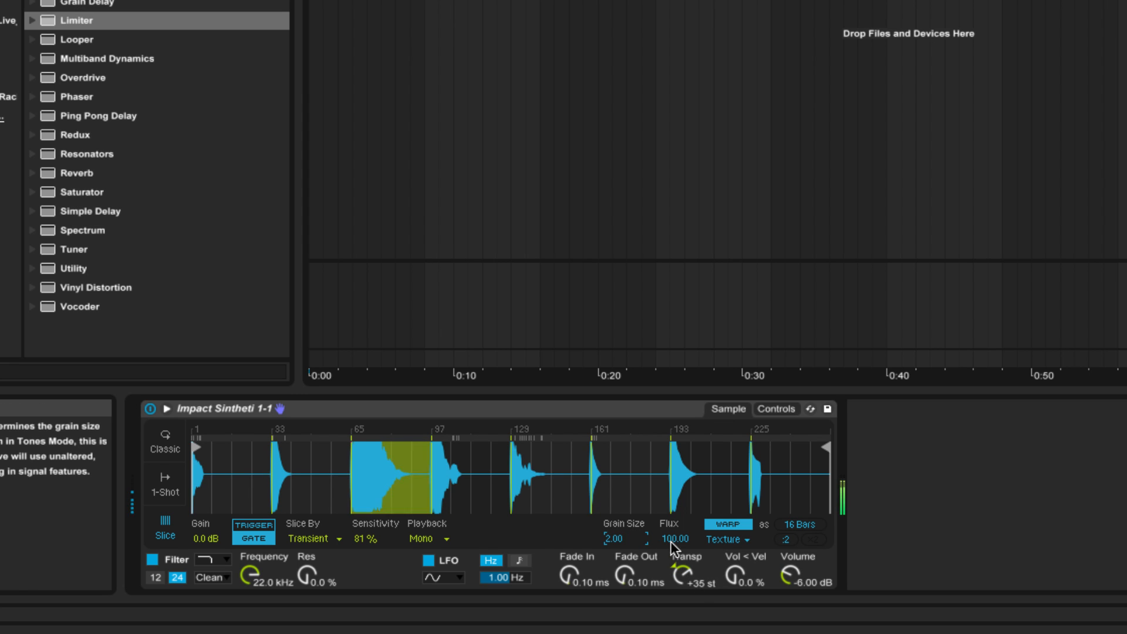
{"action": "left_click_drag", "start_coordinate": [681, 576], "coordinate": [681, 608]}
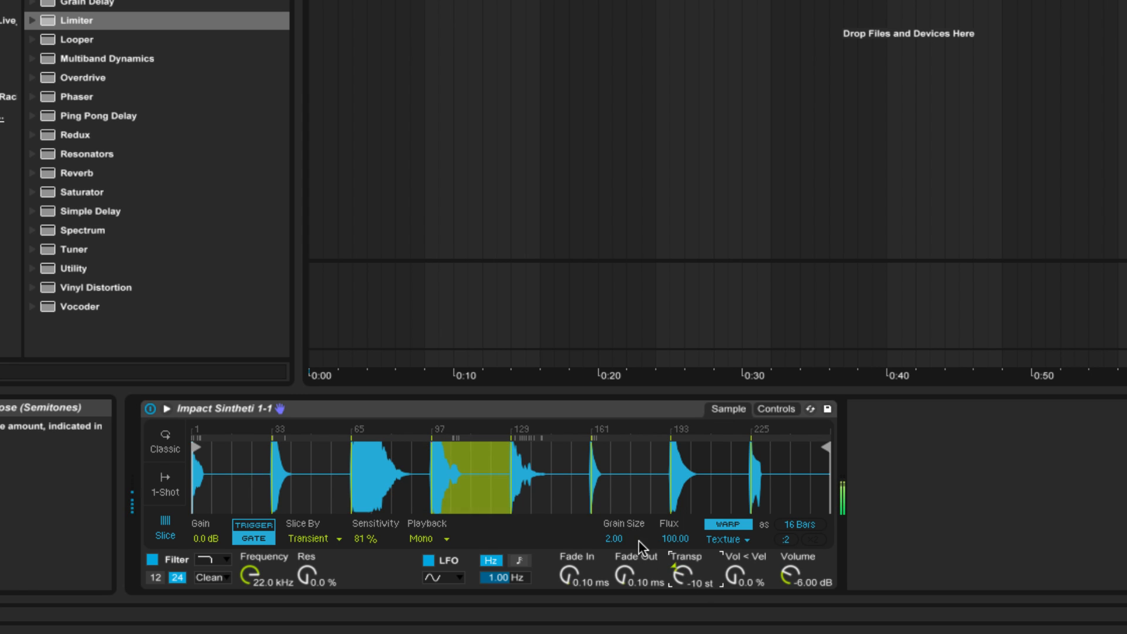
{"action": "left_click_drag", "start_coordinate": [673, 540], "coordinate": [674, 611]}
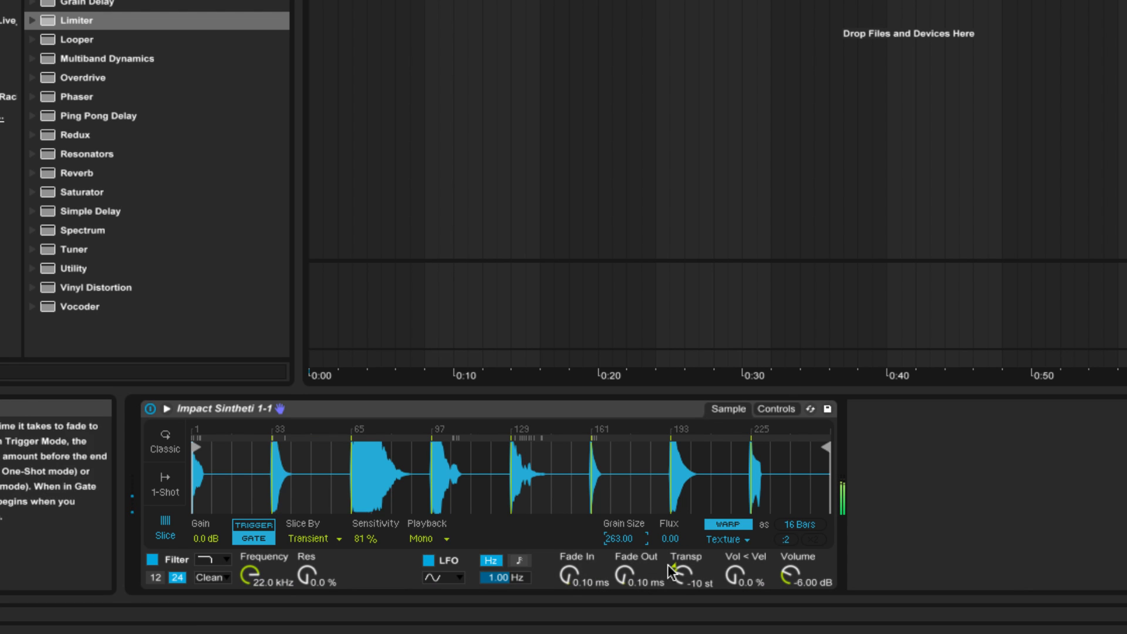
Set the grain size to 2.00, the flux to 0.00 and the transposition to -15 st.
{"action": "mouse_move", "coordinate": [681, 575]}
{"action": "left_mouse_down"}
{"action": "mouse_move", "coordinate": [672, 481]}
{"action": "mouse_move", "coordinate": [683, 573]}
{"action": "left_mouse_up"}
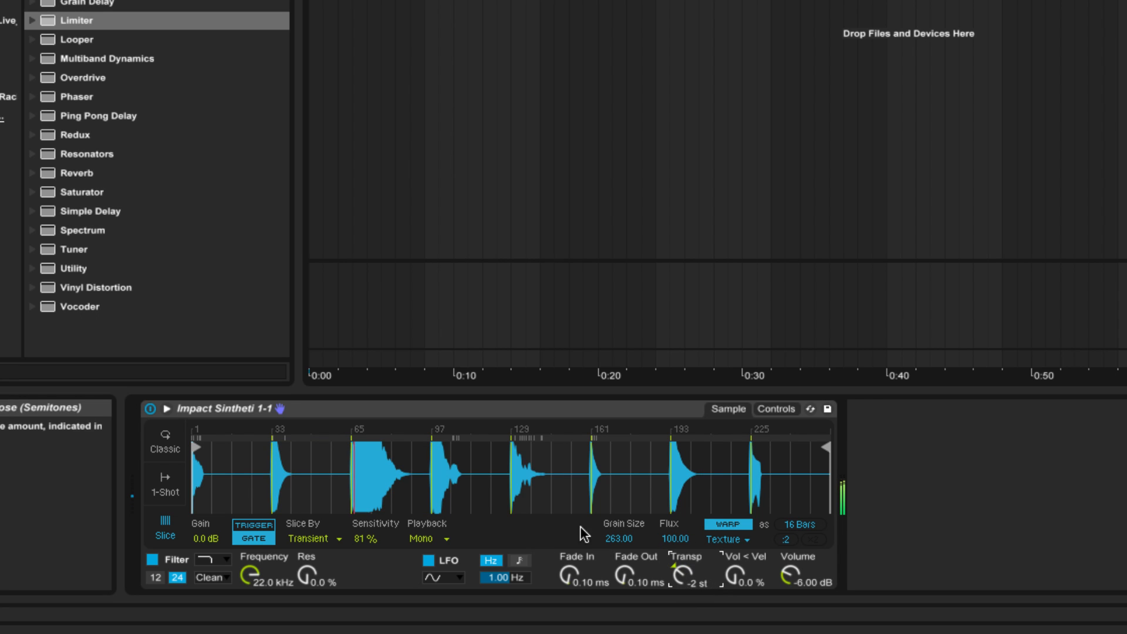
{"action": "left_click_drag", "start_coordinate": [617, 543], "coordinate": [617, 566]}
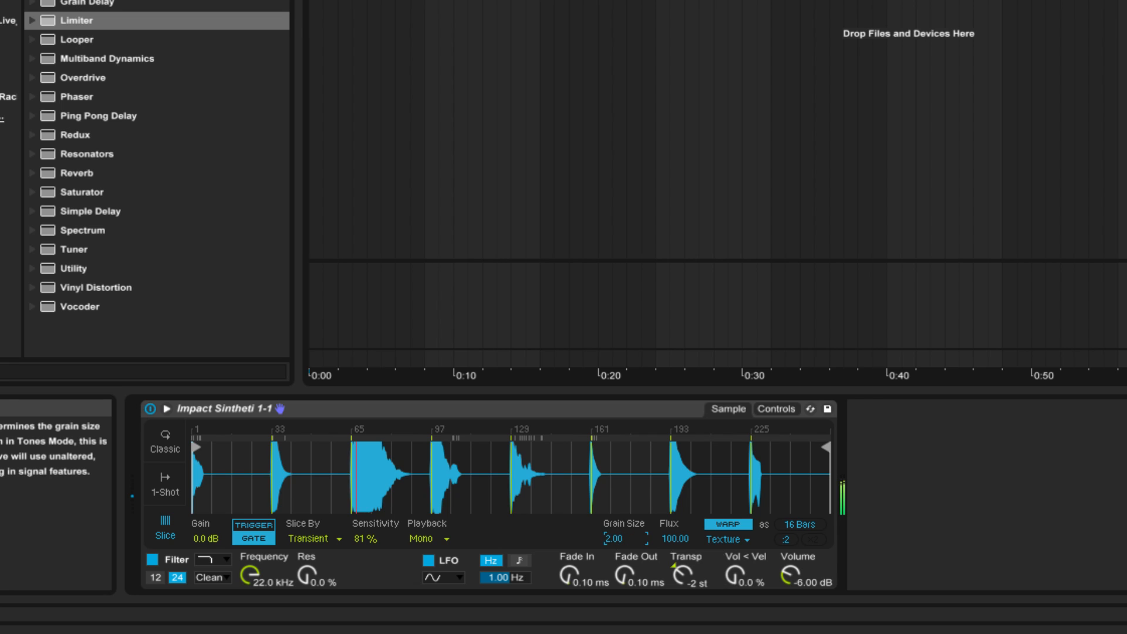
{"action": "left_click_drag", "start_coordinate": [674, 538], "coordinate": [681, 580]}
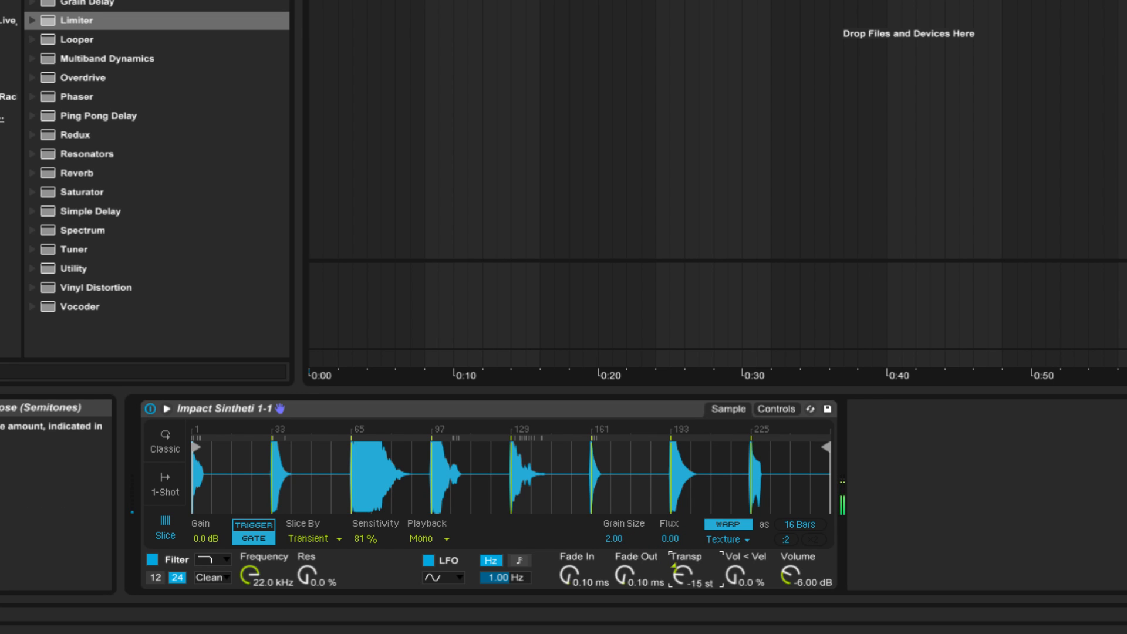
Change the Simpler's LFO waveform to Sawtooth Down and set its pitch modulation to 100 %.
{"action": "left_click", "coordinate": [774, 409]}
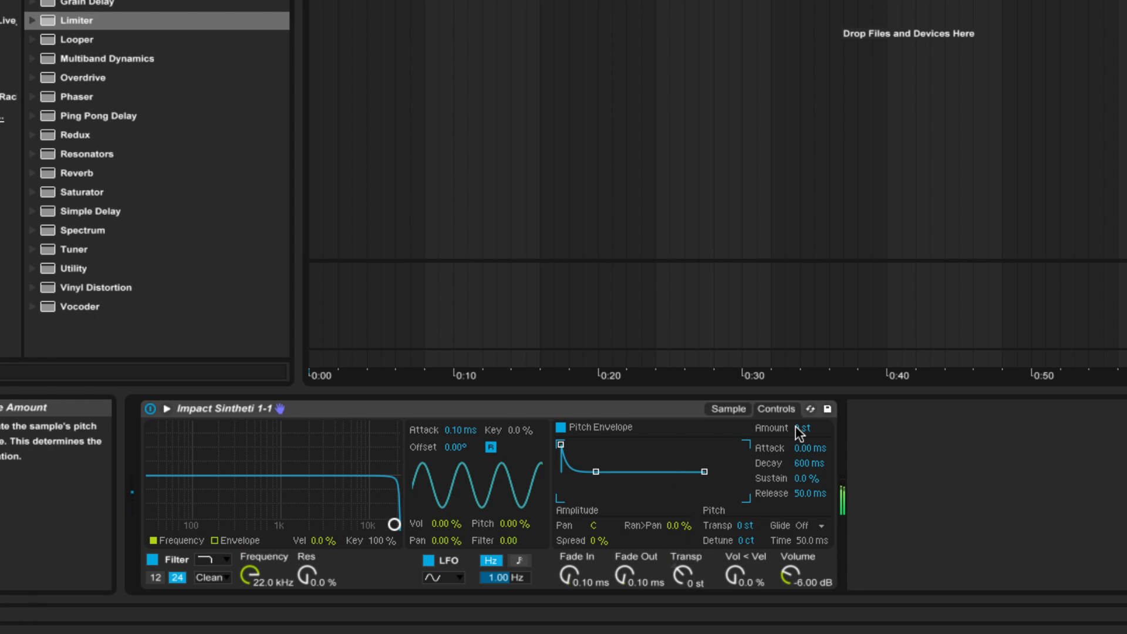
{"action": "left_click", "coordinate": [443, 578]}
{"action": "left_click", "coordinate": [443, 555]}
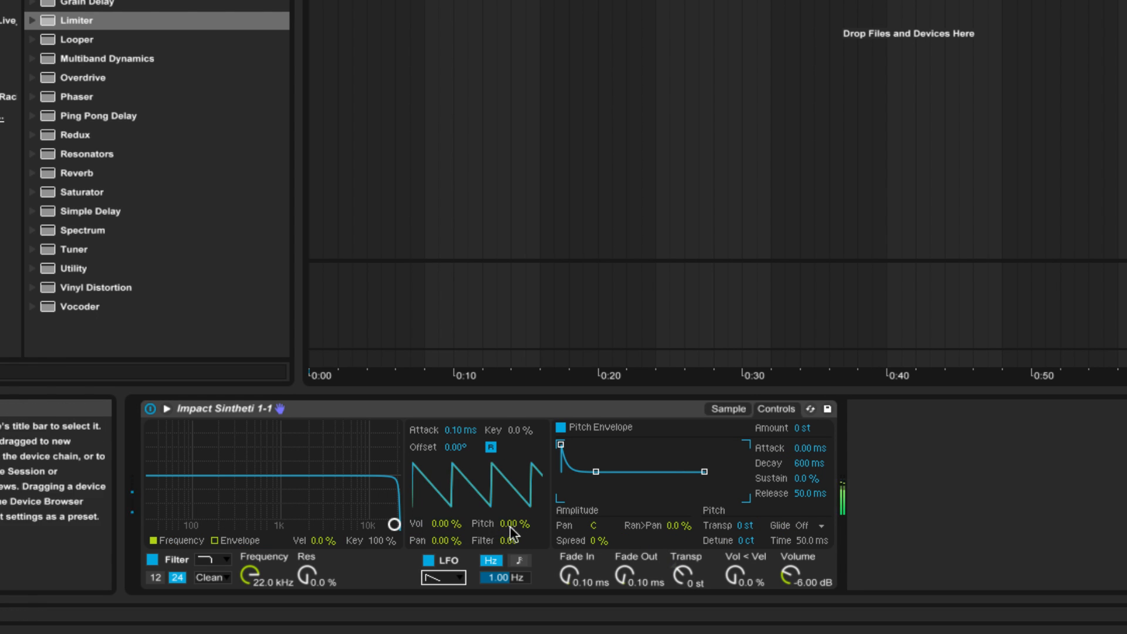
{"action": "left_click_drag", "start_coordinate": [520, 523], "coordinate": [520, 458]}
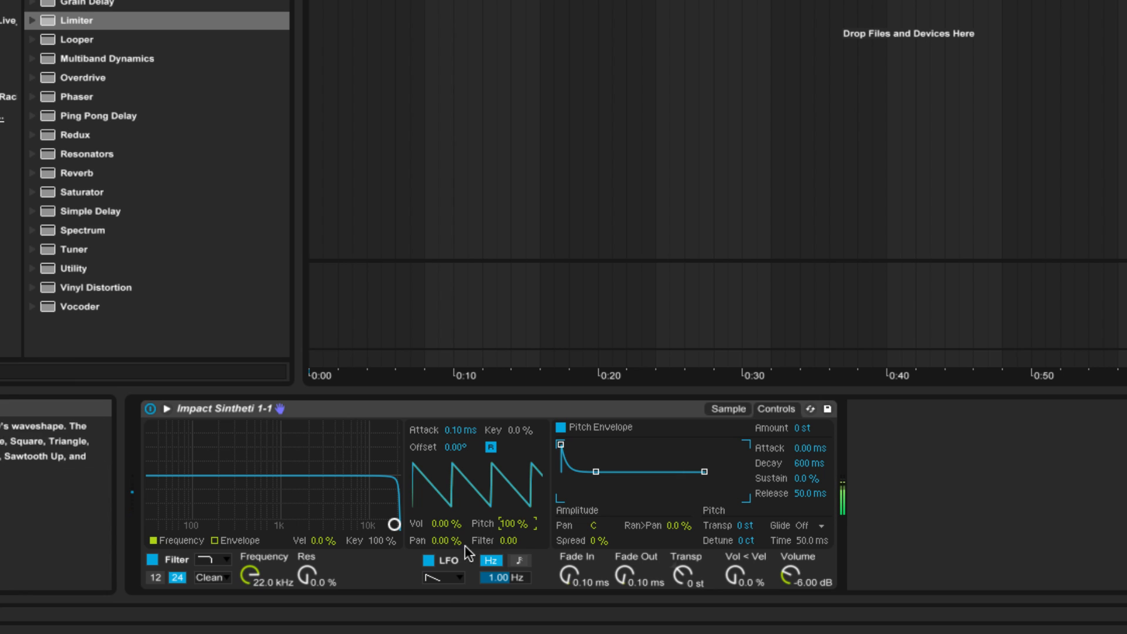
Raise the LFO rate to 30.0 Hz and change its waveform to Sawtooth Up.
{"action": "left_click_drag", "start_coordinate": [504, 577], "coordinate": [505, 501]}
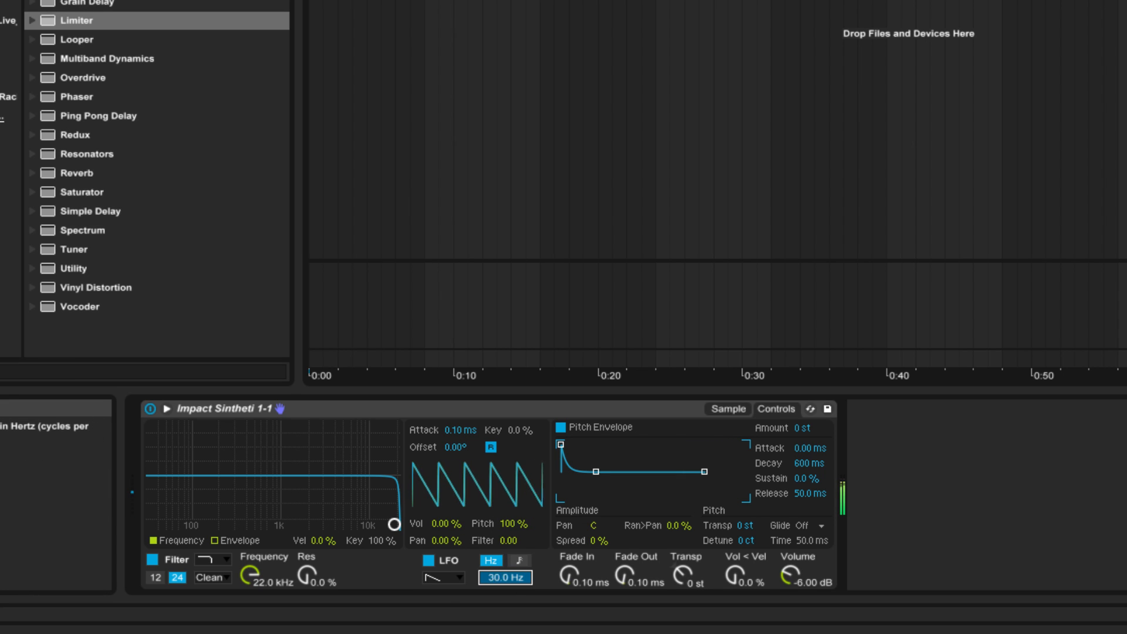
{"action": "left_click", "coordinate": [449, 576]}
{"action": "left_click", "coordinate": [439, 548]}
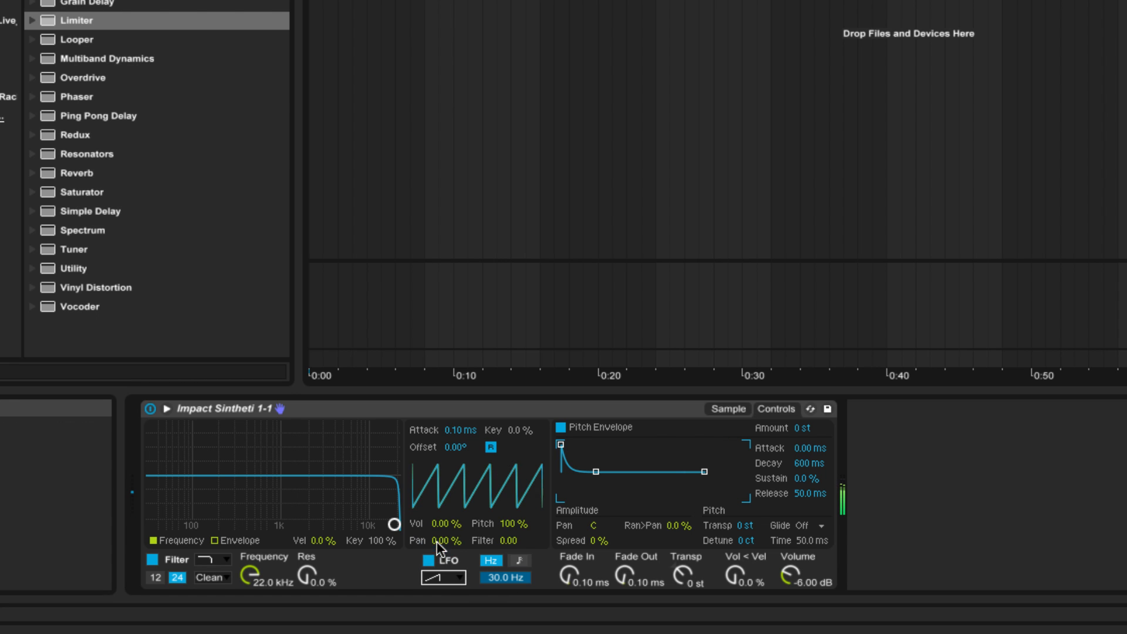
Set the LFO rate to 1.91 Hz and switch the LFO off.
{"action": "left_click_drag", "start_coordinate": [508, 576], "coordinate": [507, 625]}
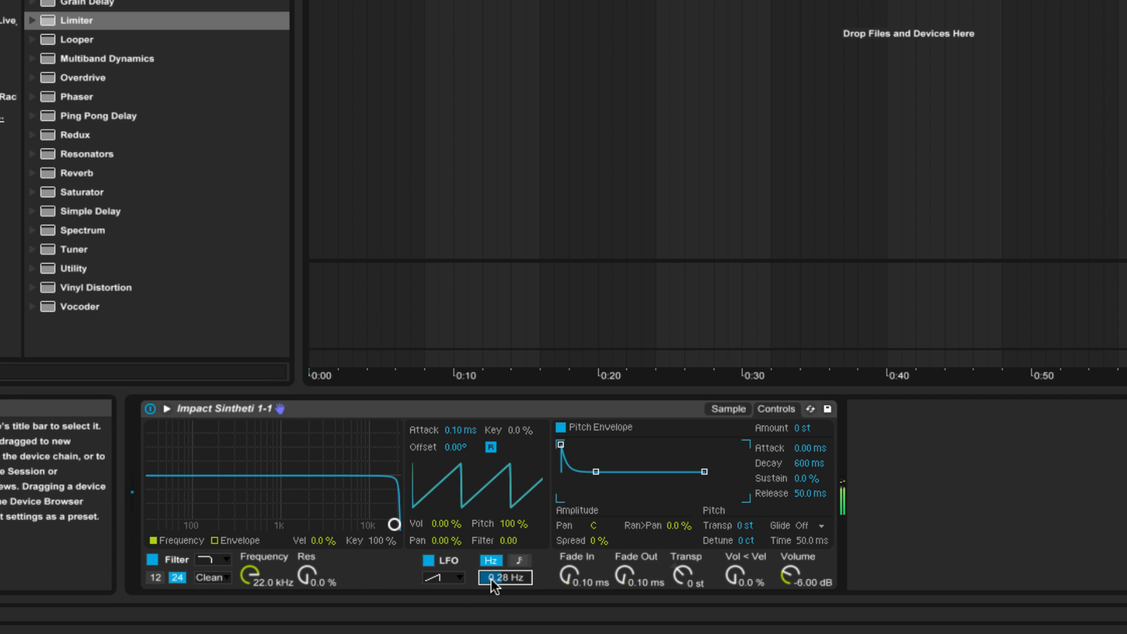
{"action": "left_click_drag", "start_coordinate": [494, 577], "coordinate": [494, 560]}
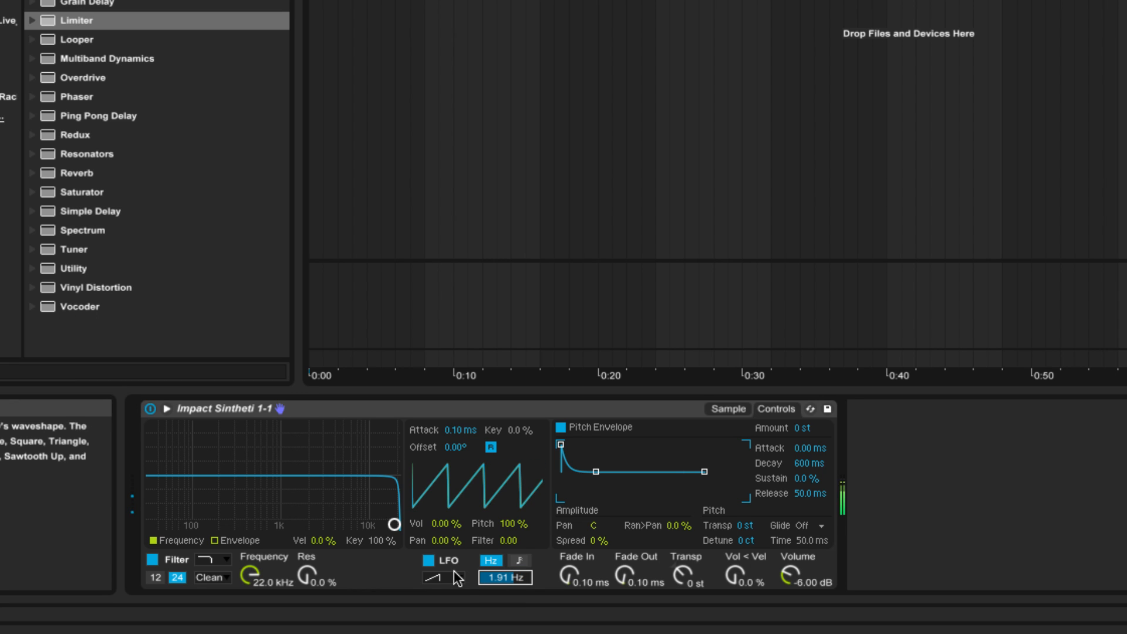
{"action": "left_click", "coordinate": [458, 580]}
{"action": "left_click", "coordinate": [457, 580]}
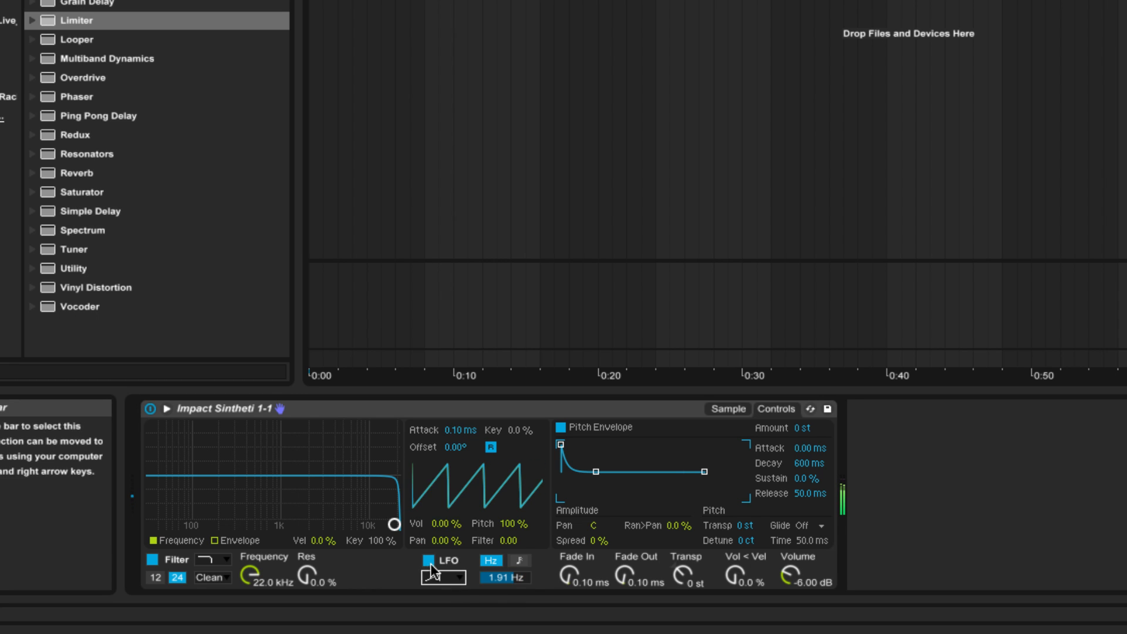
{"action": "left_click", "coordinate": [429, 560]}
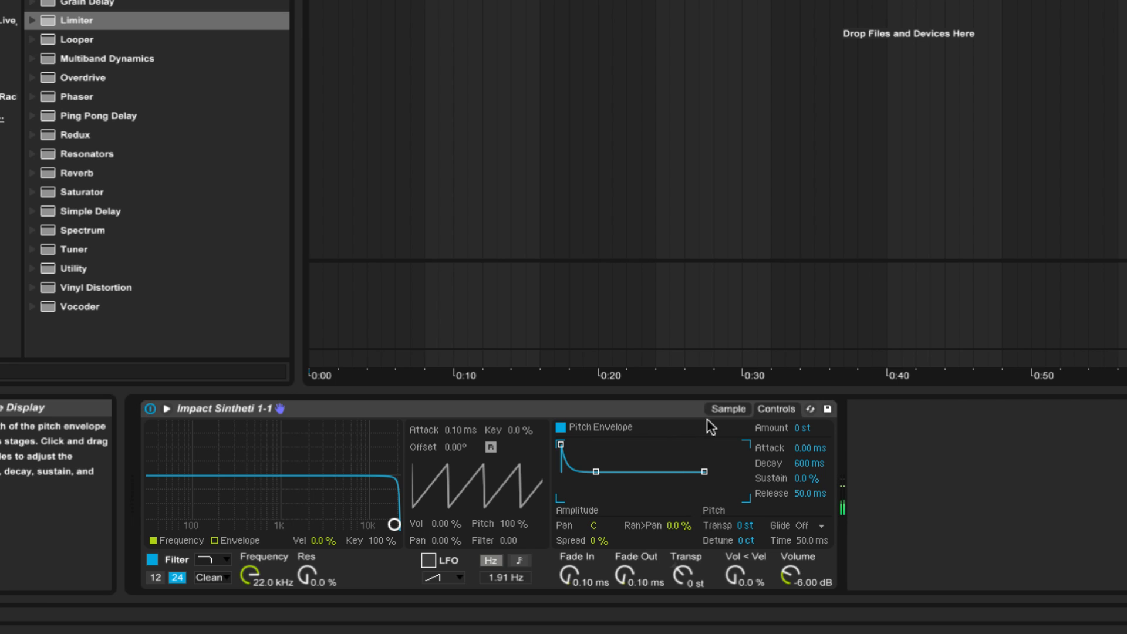
Set the pitch envelope's amount to +48 st, its attack to 1.04 s and its decay to 1.25 s.
{"action": "left_click_drag", "start_coordinate": [796, 427], "coordinate": [796, 375]}
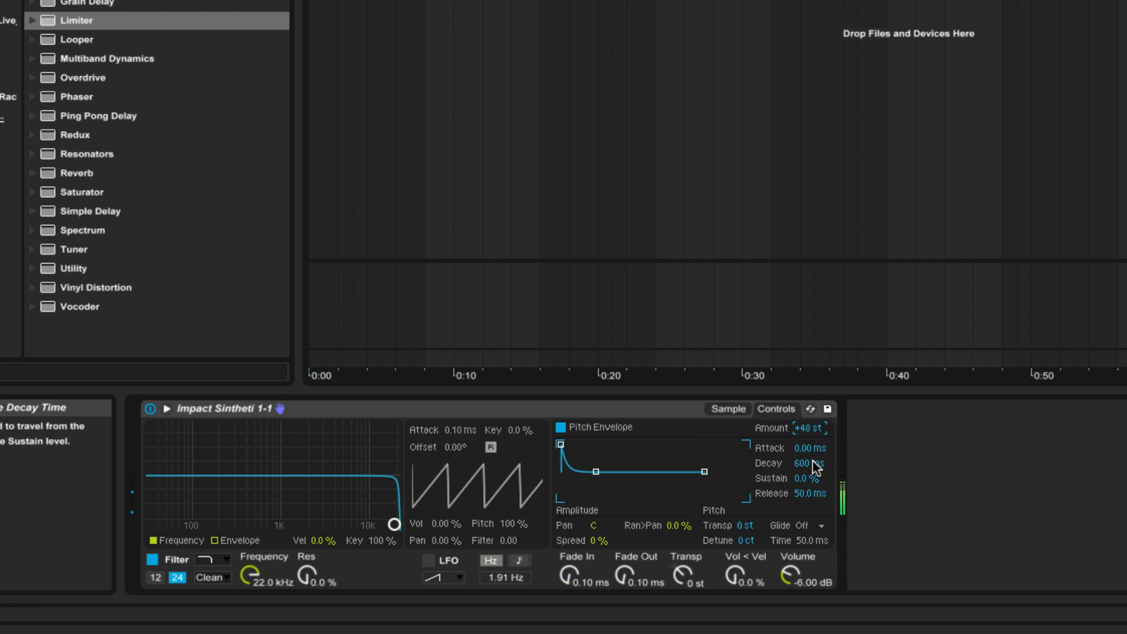
{"action": "left_click_drag", "start_coordinate": [816, 464], "coordinate": [808, 416]}
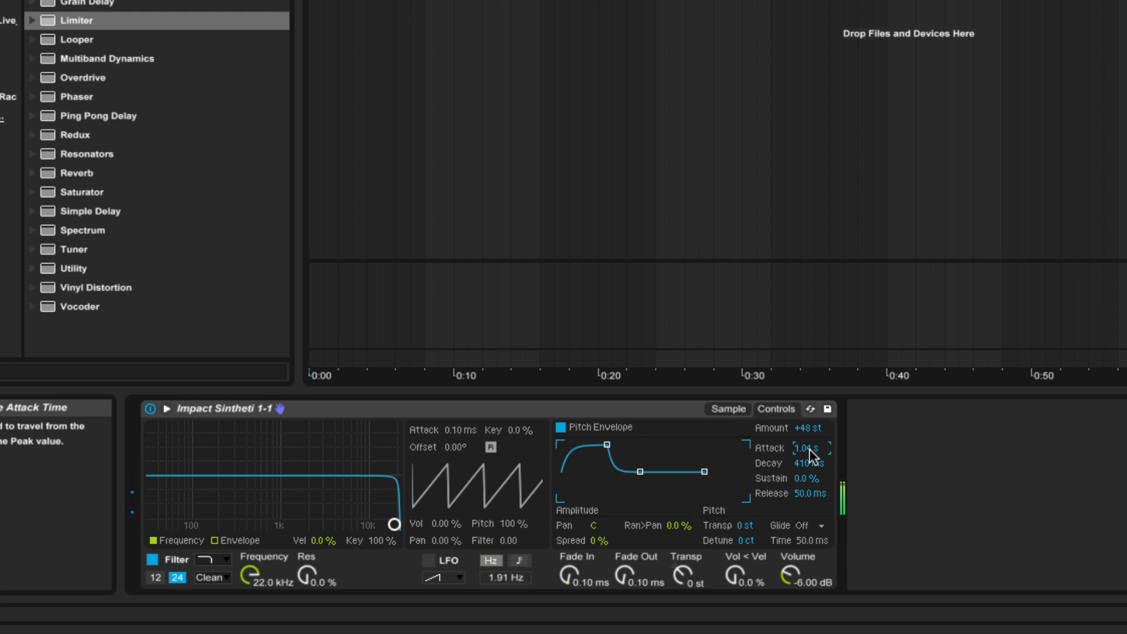
{"action": "left_click_drag", "start_coordinate": [810, 463], "coordinate": [810, 452]}
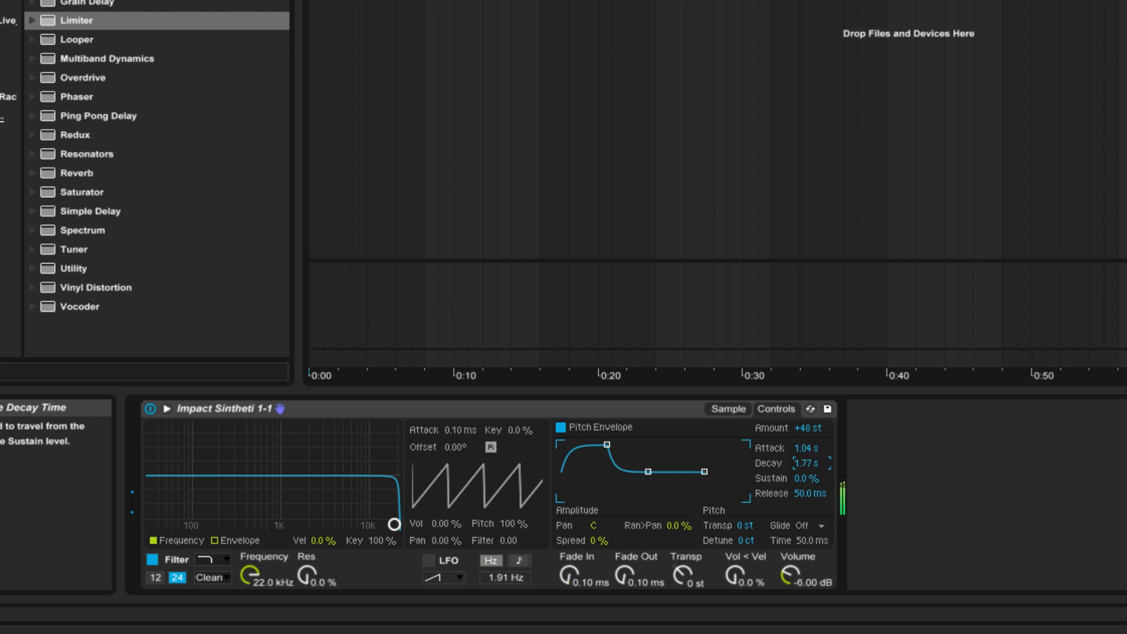
Check the sample's warp settings and switch off the pitch envelope.
{"action": "left_click", "coordinate": [728, 409]}
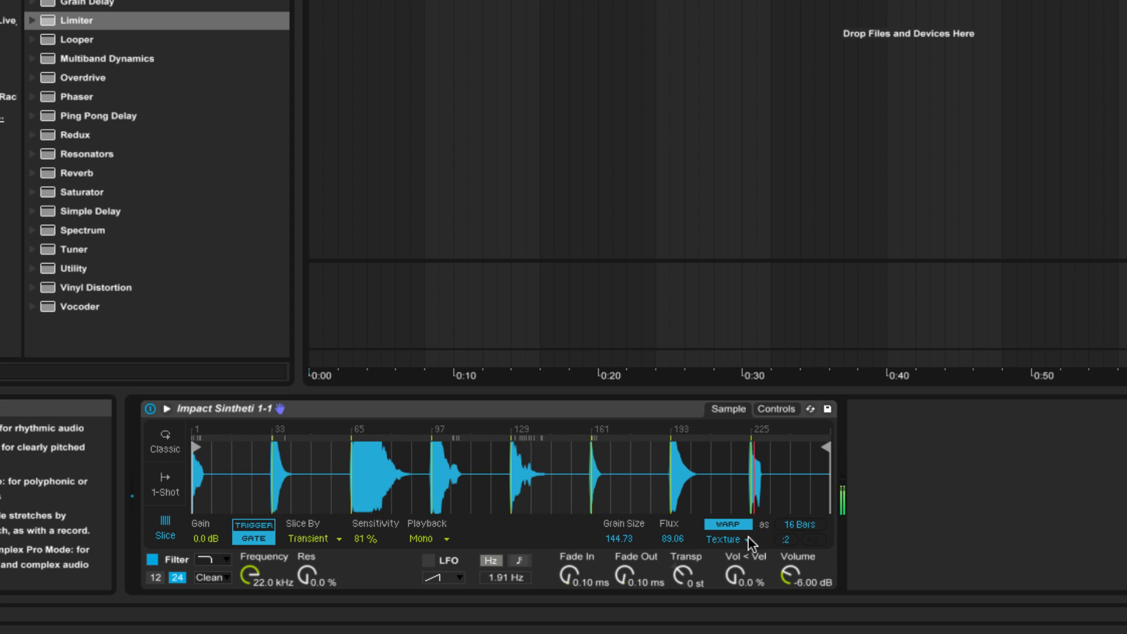
{"action": "left_click", "coordinate": [774, 409]}
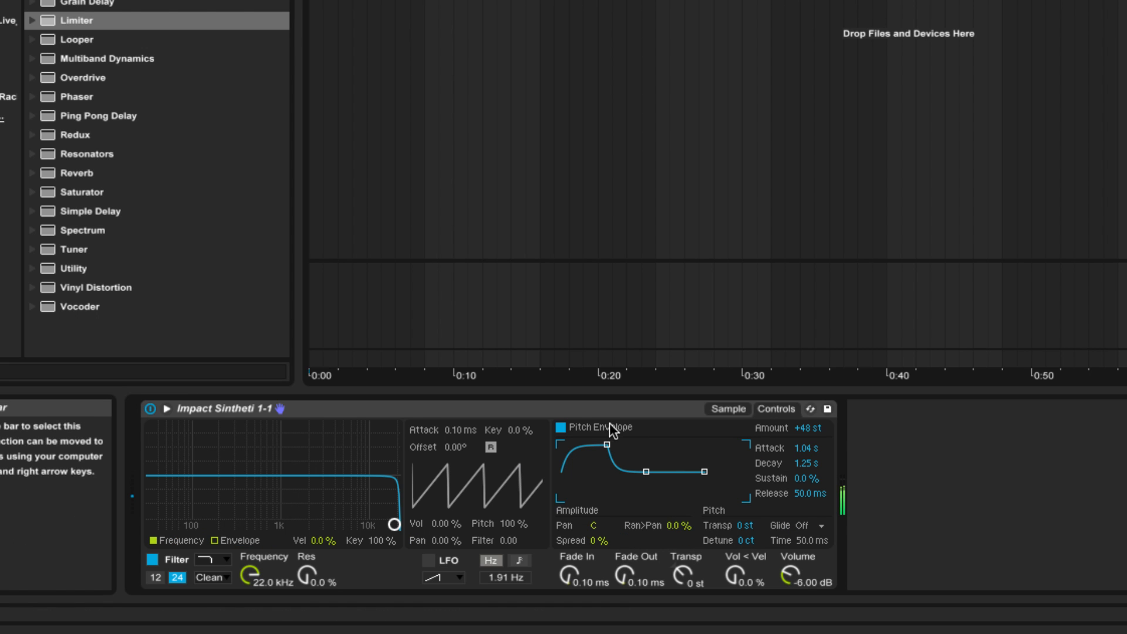
{"action": "left_click", "coordinate": [561, 426]}
Change the sample's warp mode from Texture to Tones and audition two slices.
{"action": "left_click", "coordinate": [726, 409]}
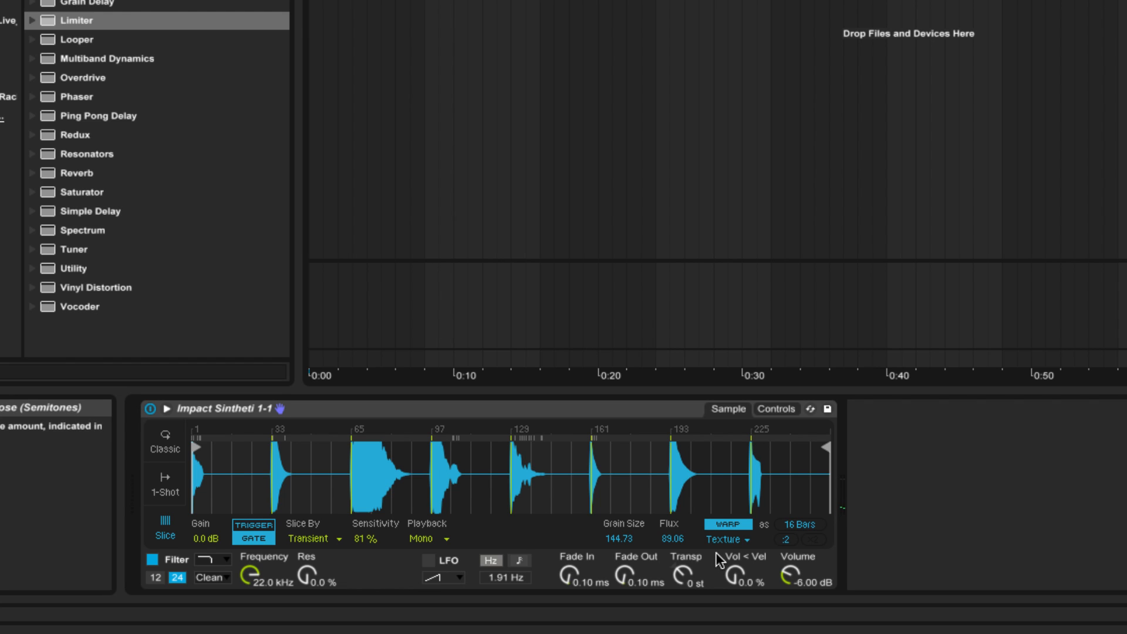
{"action": "left_click", "coordinate": [723, 539]}
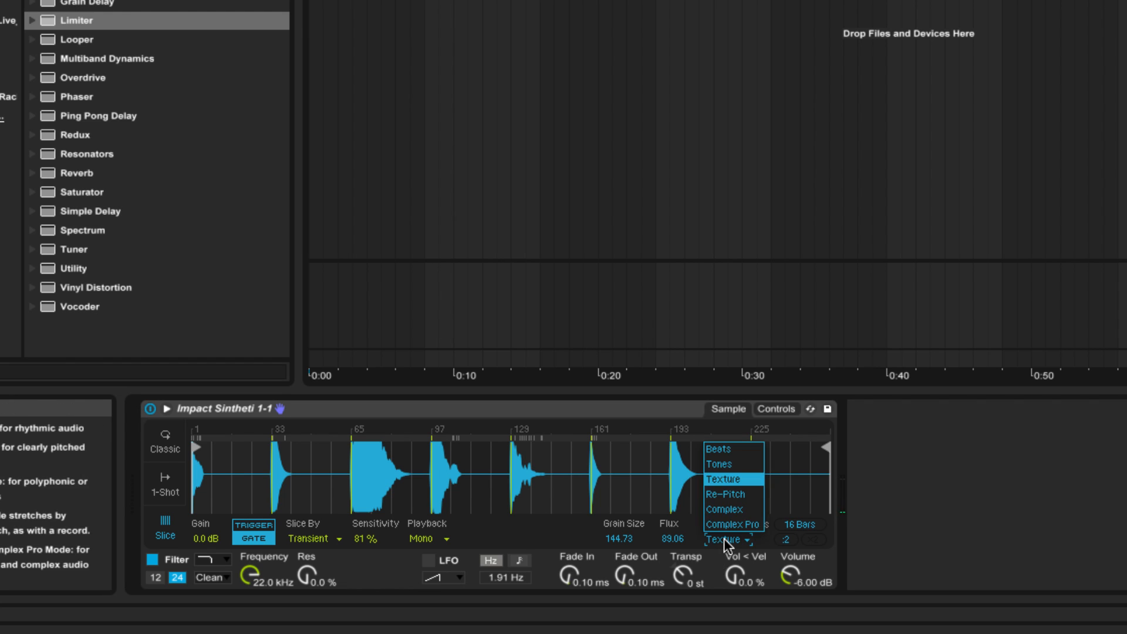
{"action": "left_click", "coordinate": [727, 465]}
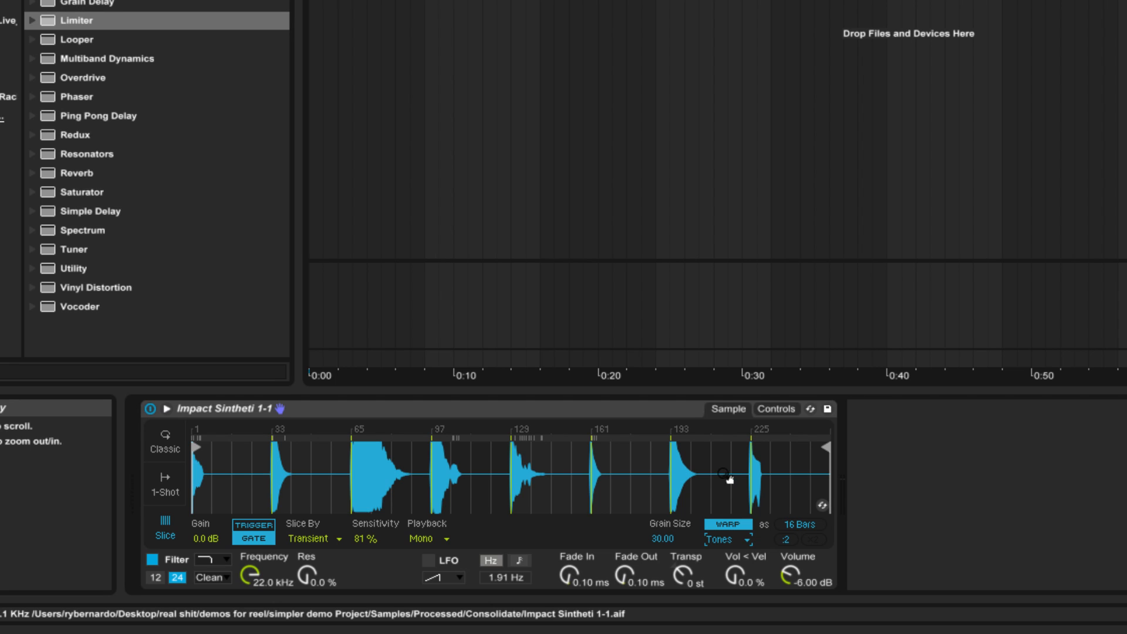
{"action": "key", "text": "a"}
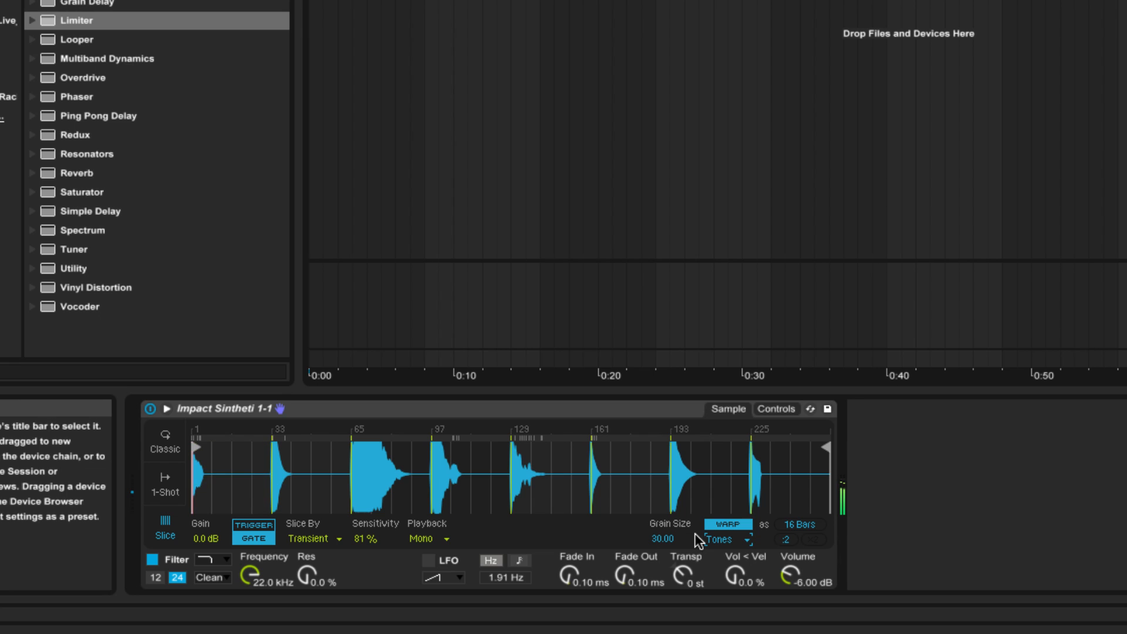
{"action": "key", "text": "f"}
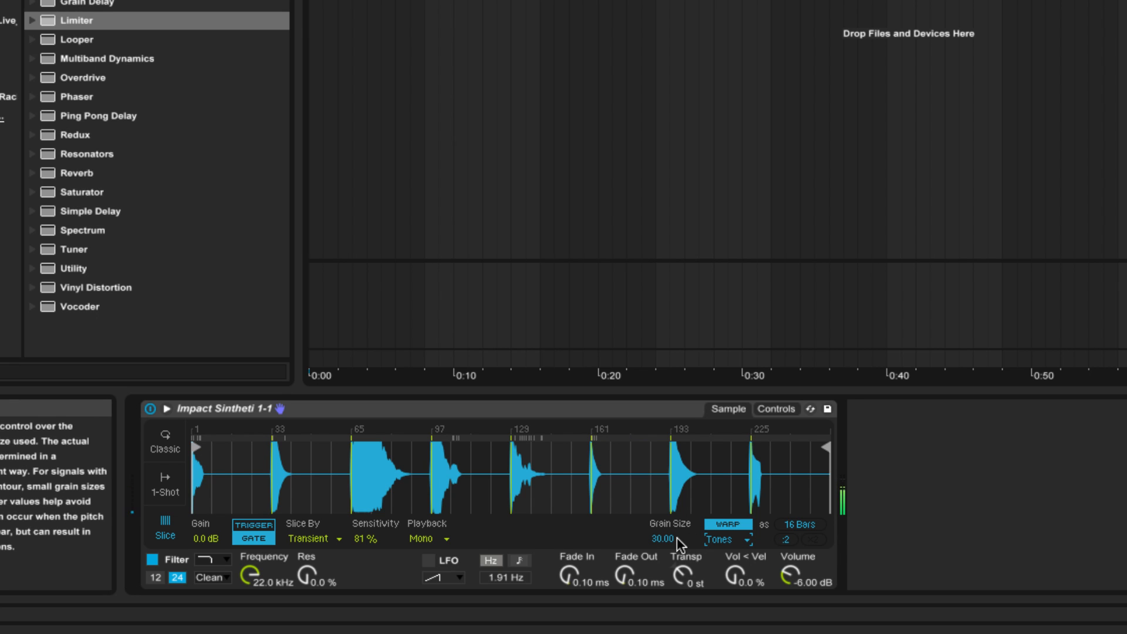
Try higher and lower grain sizes in Tones mode while auditioning several slices.
{"action": "left_click_drag", "start_coordinate": [677, 537], "coordinate": [677, 487]}
{"action": "key", "text": "f"}
{"action": "key", "text": "a"}
{"action": "key", "text": "d"}
{"action": "left_click_drag", "start_coordinate": [675, 538], "coordinate": [675, 560]}
{"action": "key", "text": "w"}
{"action": "key", "text": "a"}
{"action": "key", "text": "s"}
{"action": "key", "text": "e"}
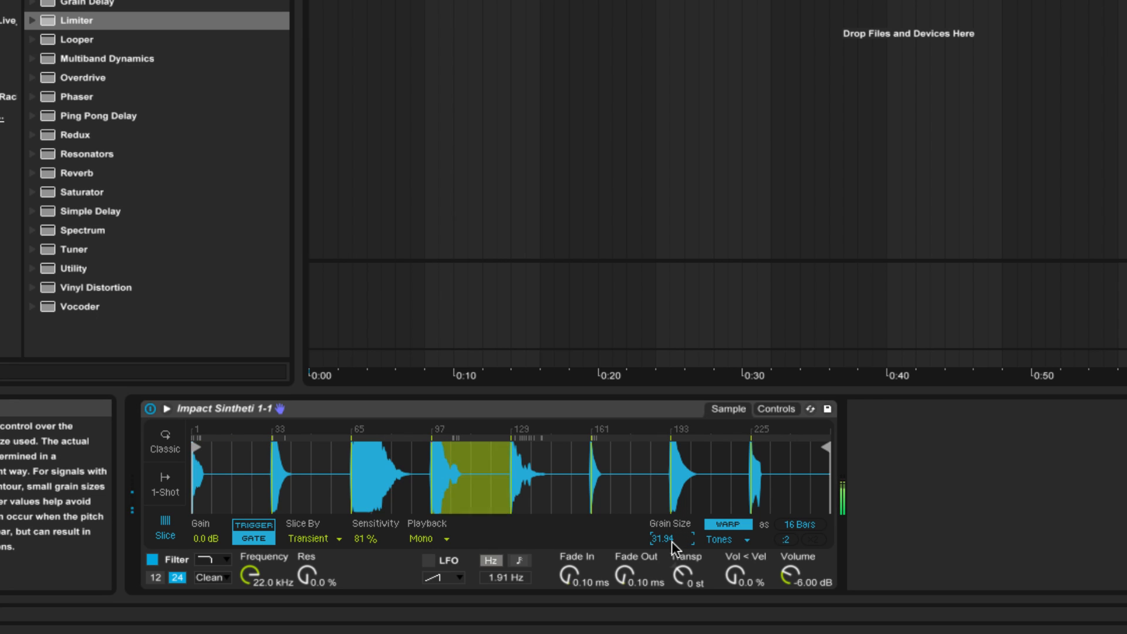
Try grain size 100.00 with the transposition at +33 st while playing several slices.
{"action": "key", "text": "f"}
{"action": "left_click_drag", "start_coordinate": [672, 546], "coordinate": [670, 511]}
{"action": "key", "text": "t"}
{"action": "key", "text": "d"}
{"action": "key", "text": "w"}
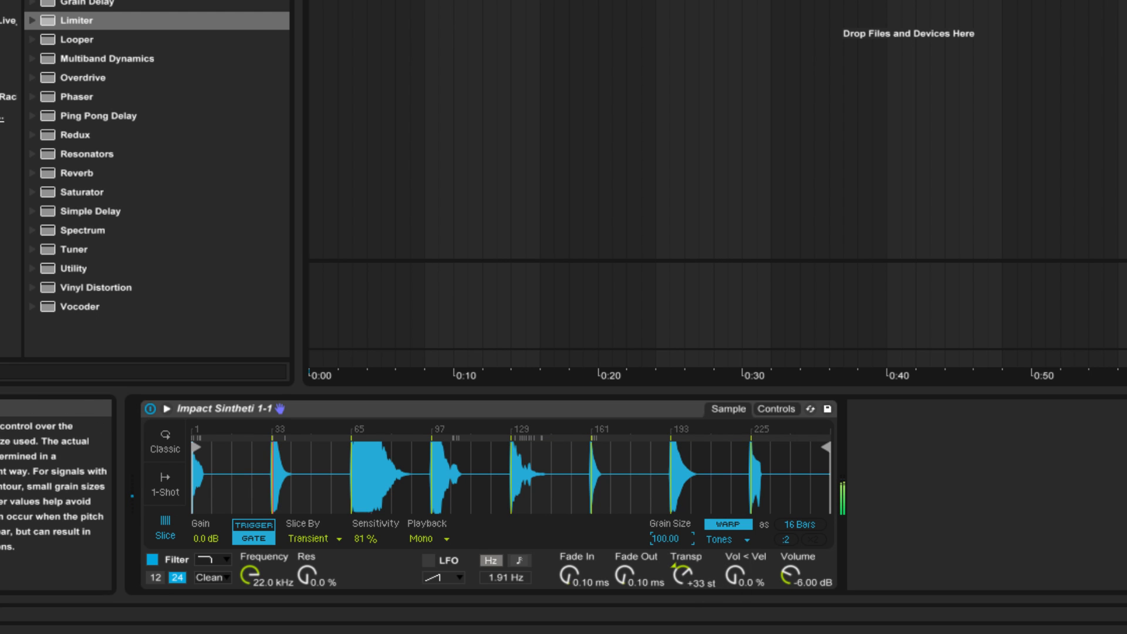
Lower the transposition to -13 st and audition the slices.
{"action": "key", "text": "e"}
{"action": "left_click_drag", "start_coordinate": [683, 571], "coordinate": [679, 597]}
{"action": "key", "text": "s"}
{"action": "key", "text": "a"}
{"action": "key", "text": "a"}
{"action": "key", "text": "w"}
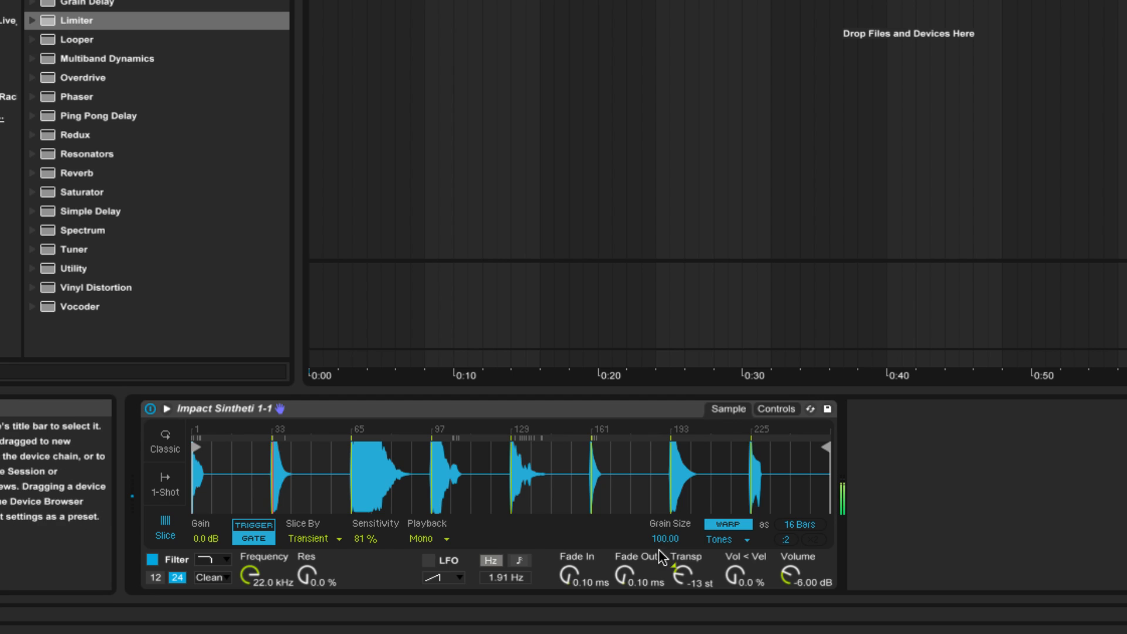
Reduce the Tones grain size to 12.00 and play several slices.
{"action": "left_click_drag", "start_coordinate": [665, 538], "coordinate": [665, 561]}
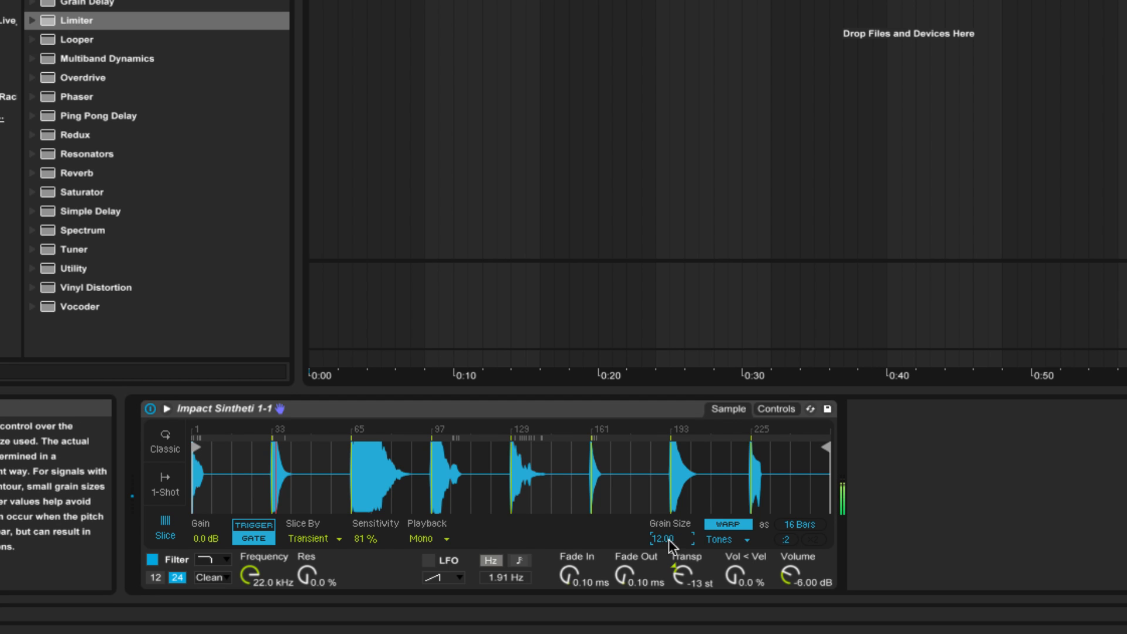
{"action": "key", "text": "e"}
{"action": "key", "text": "s"}
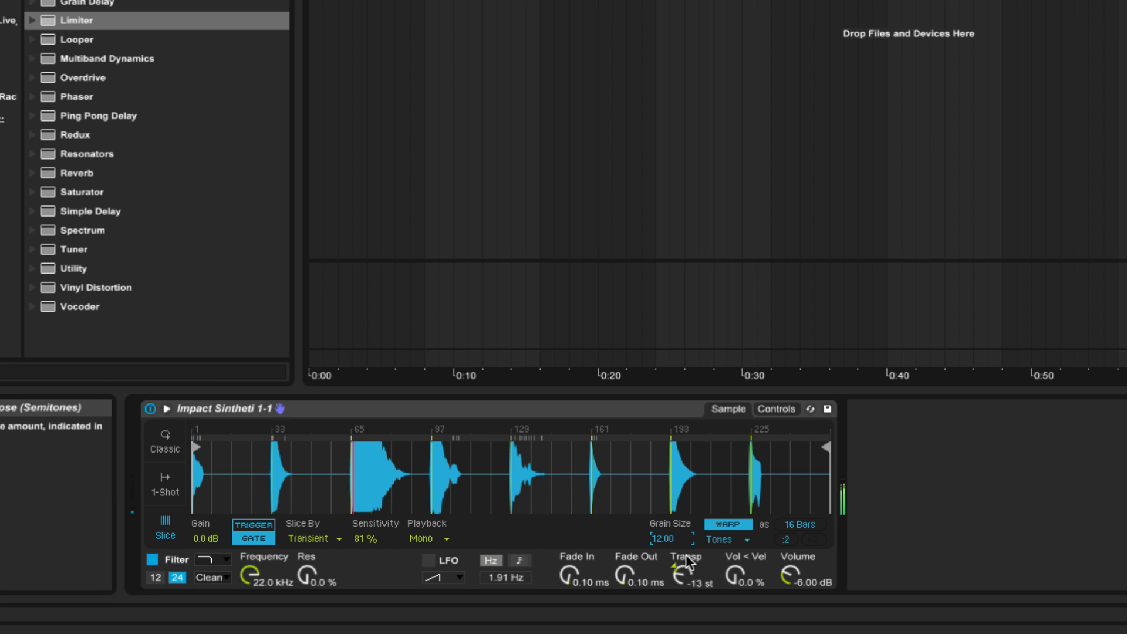
{"action": "key", "text": "g"}
{"action": "key", "text": "a"}
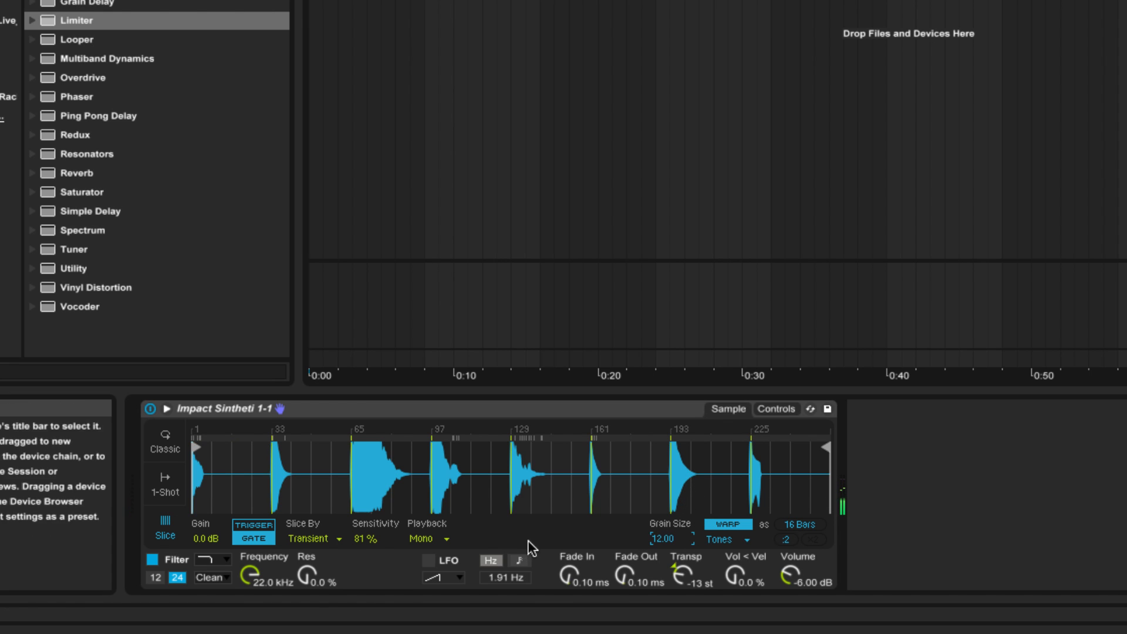
Change the warp mode to Beats and reset the transposition to 0 st.
{"action": "left_click", "coordinate": [721, 539]}
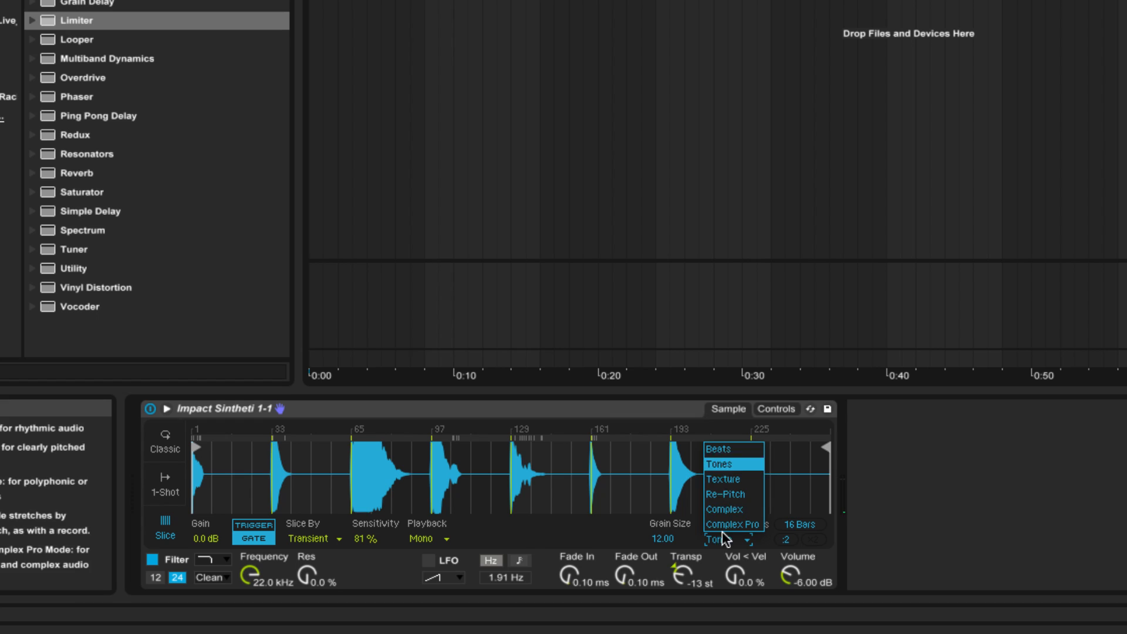
{"action": "left_click", "coordinate": [733, 449]}
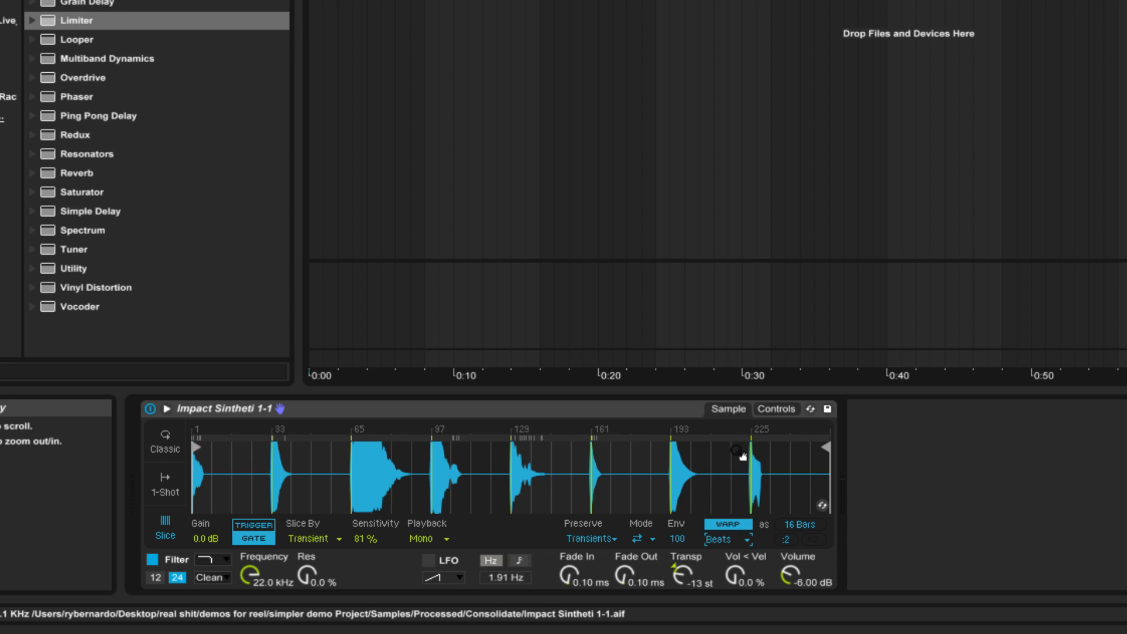
{"action": "left_click", "coordinate": [674, 566]}
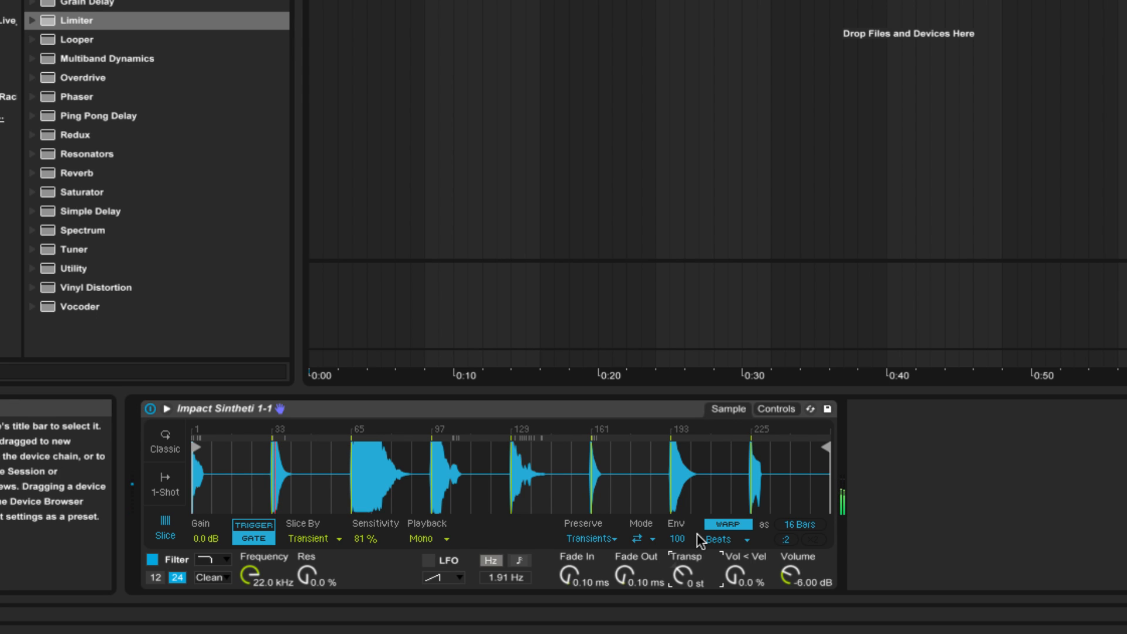
Try preserving 1/4 note divisions in Beats mode and audition two slices.
{"action": "left_click", "coordinate": [603, 540]}
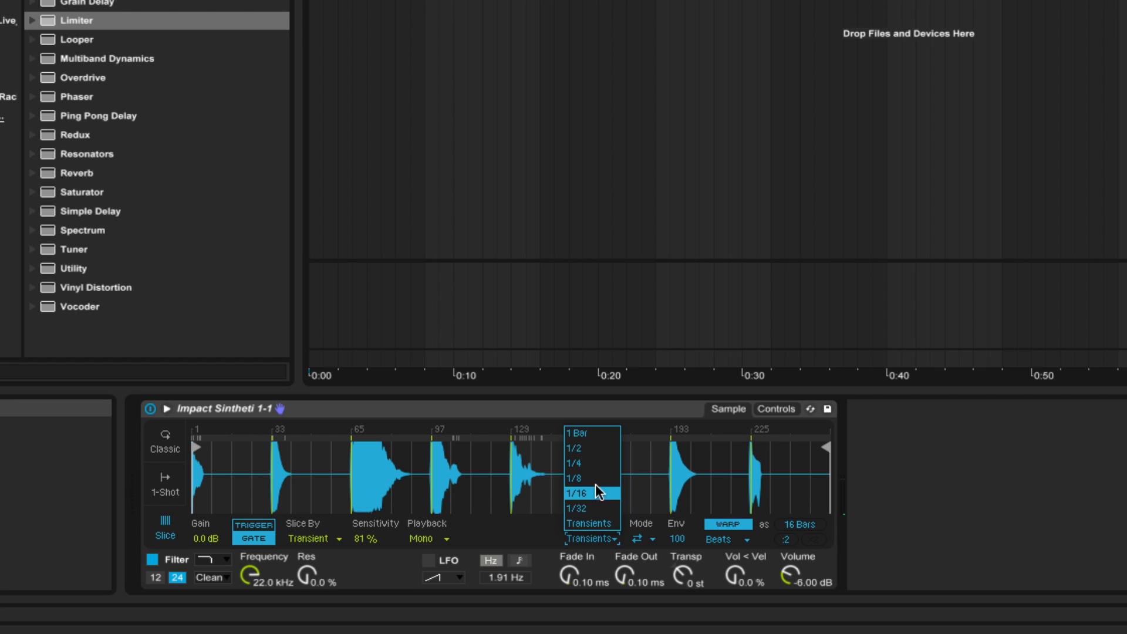
{"action": "left_click", "coordinate": [587, 462]}
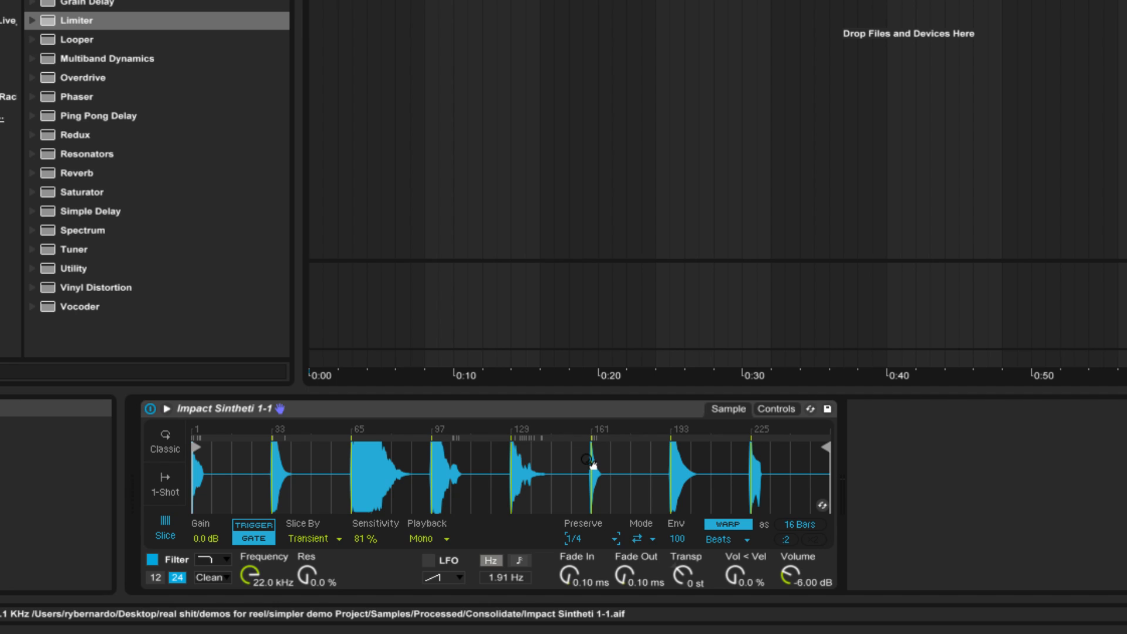
{"action": "key", "text": "a"}
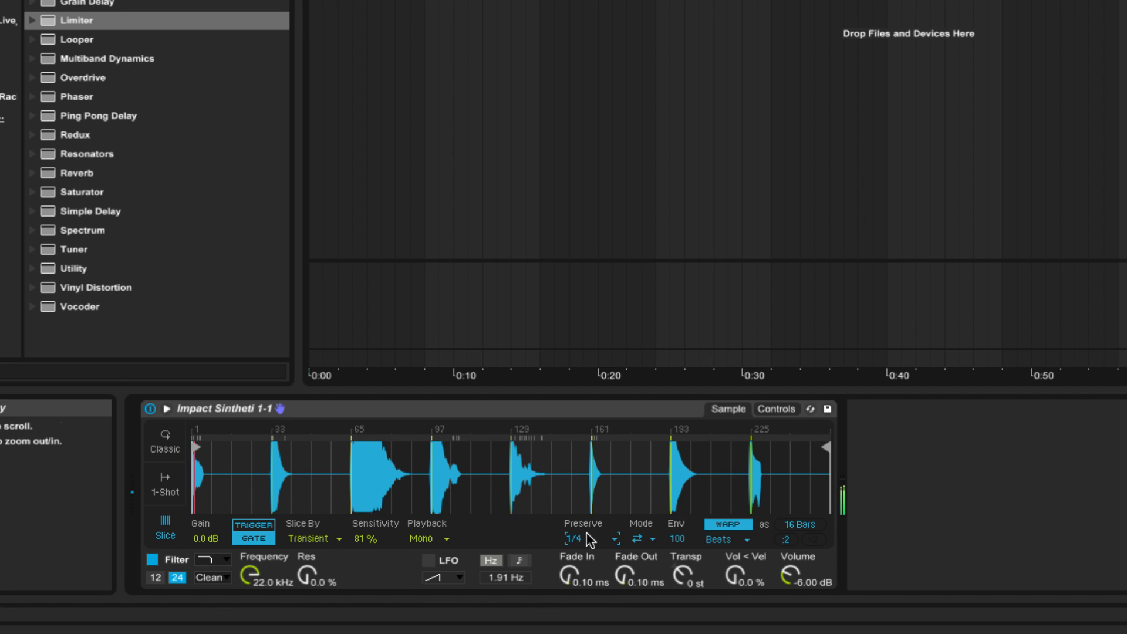
{"action": "key", "text": "s"}
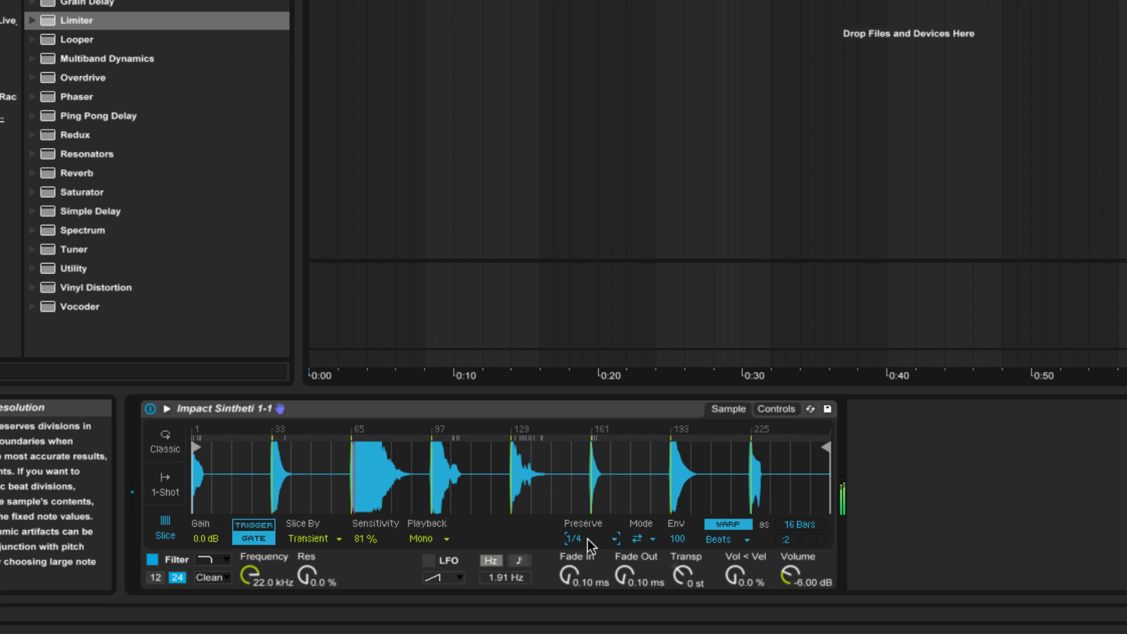
Try the 1/8 Preserve division in Beats mode and audition several slices.
{"action": "left_click", "coordinate": [587, 537]}
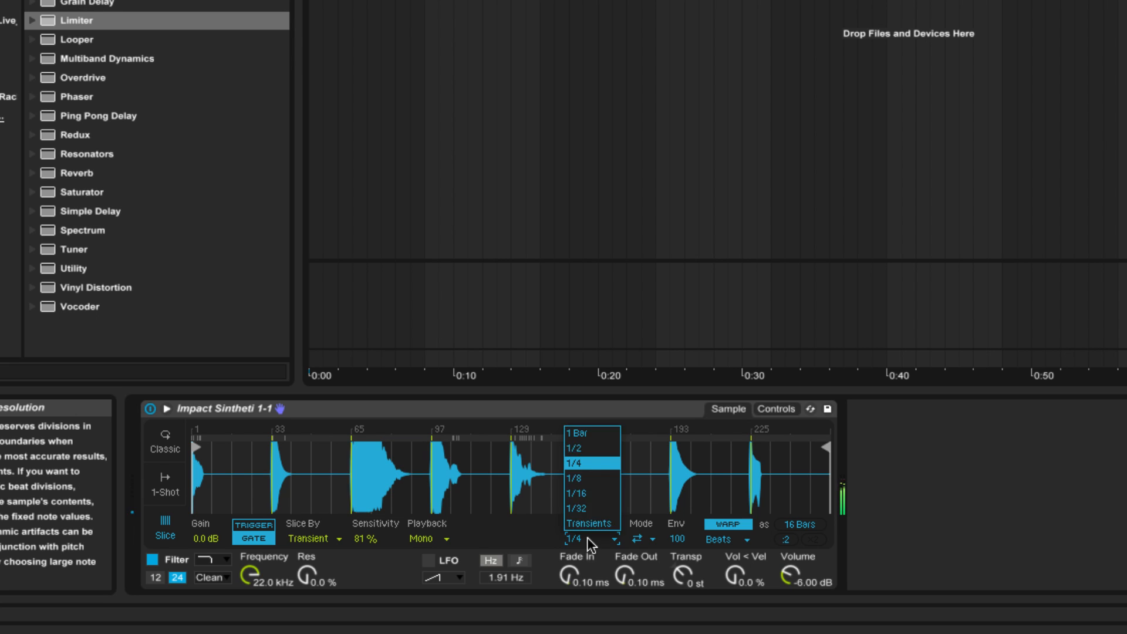
{"action": "left_click", "coordinate": [588, 483]}
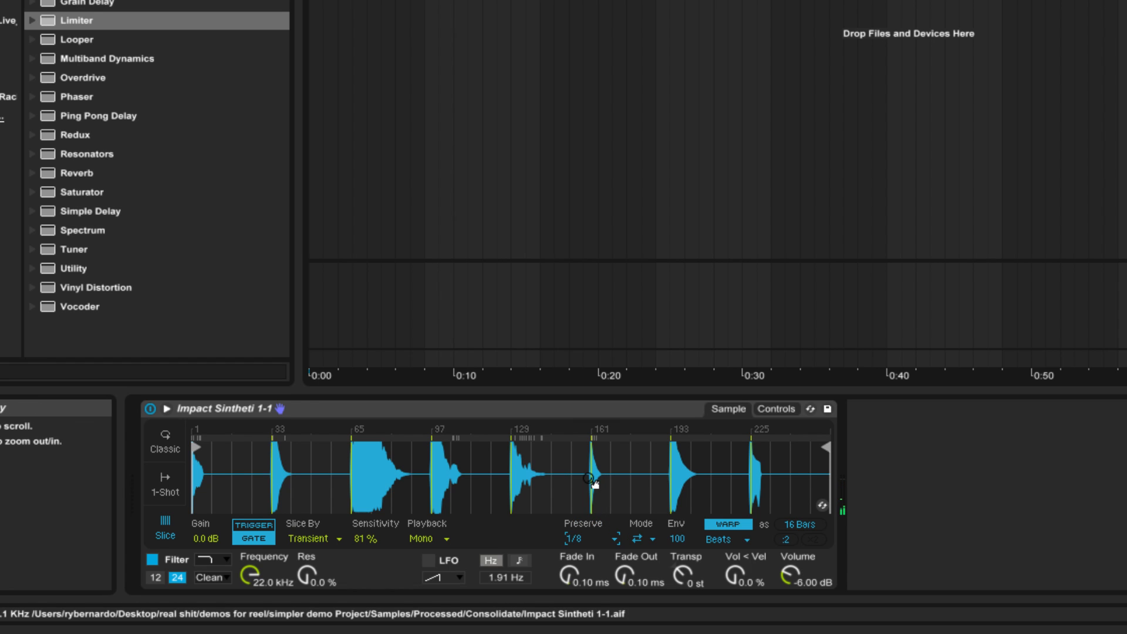
{"action": "key", "text": "a"}
{"action": "key", "text": "a"}
{"action": "key", "text": "s"}
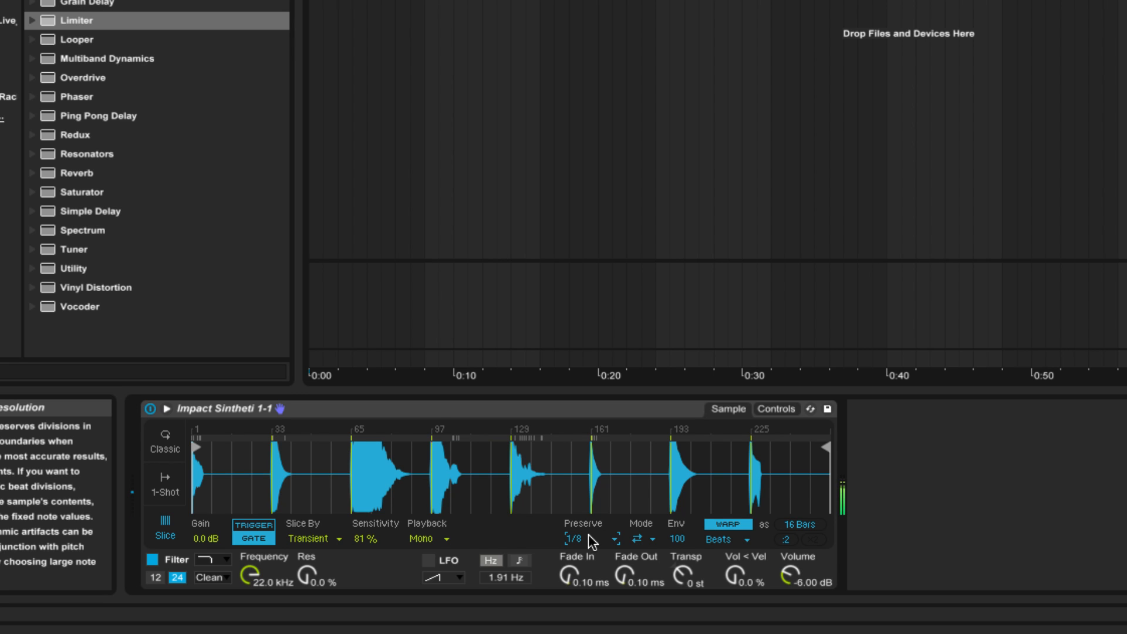
{"action": "key", "text": "e"}
Set the Beats mode's Preserve division to 1/16 and audition a slice.
{"action": "left_click", "coordinate": [588, 534]}
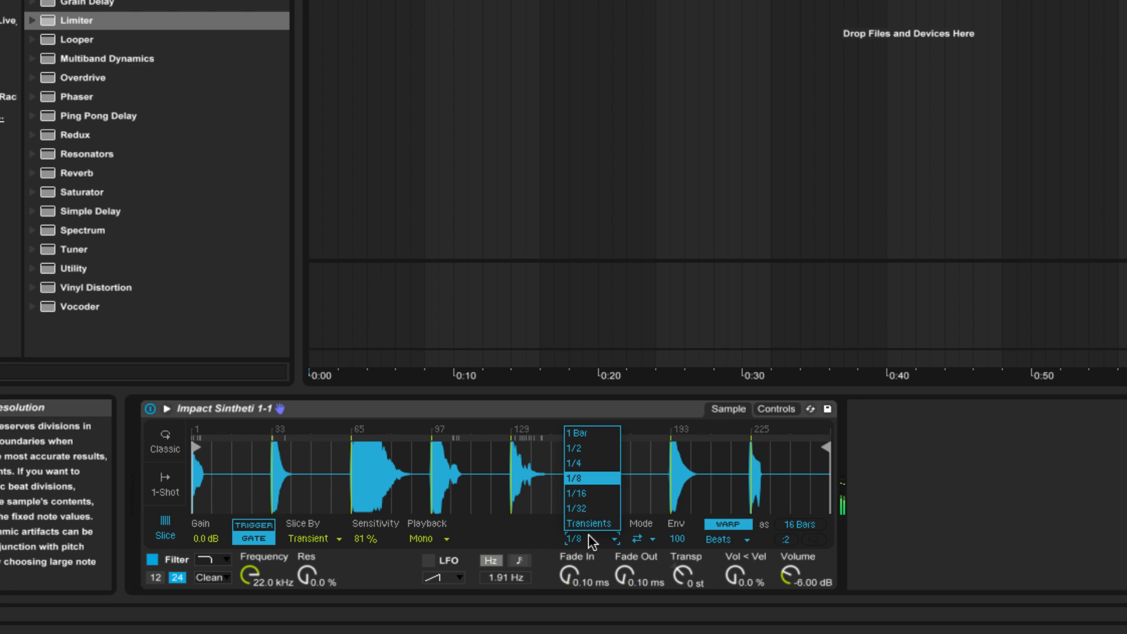
{"action": "left_click", "coordinate": [586, 494]}
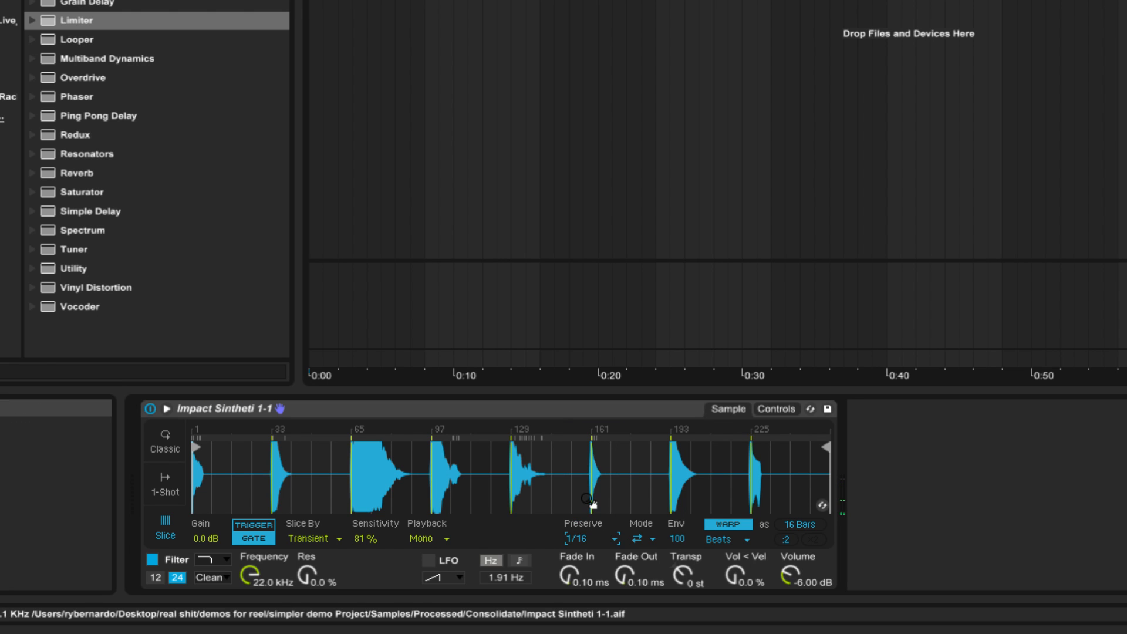
{"action": "key", "text": "e"}
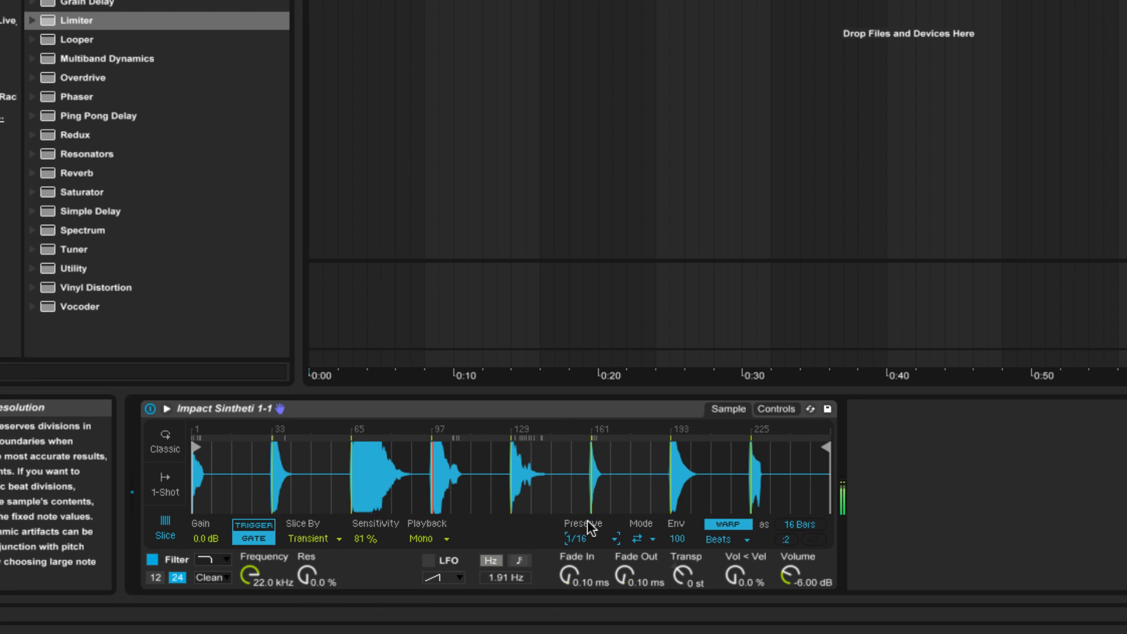
Try the 1/32 Preserve division in Beats mode and audition several slices.
{"action": "key", "text": "s"}
{"action": "left_click", "coordinate": [587, 532]}
{"action": "left_click", "coordinate": [588, 509]}
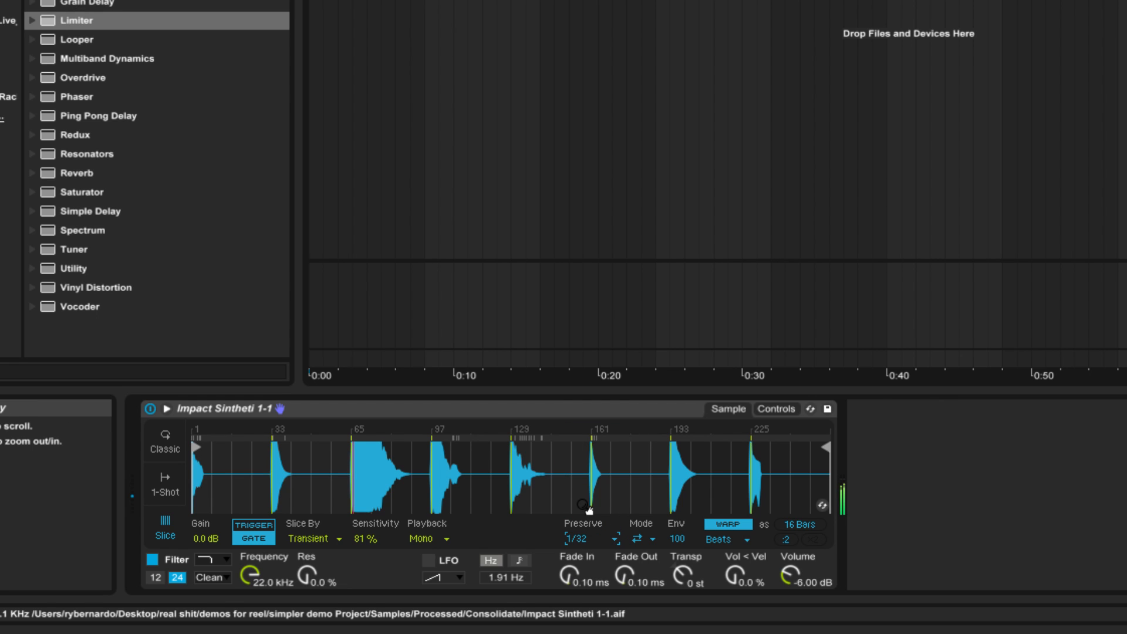
{"action": "key", "text": "a"}
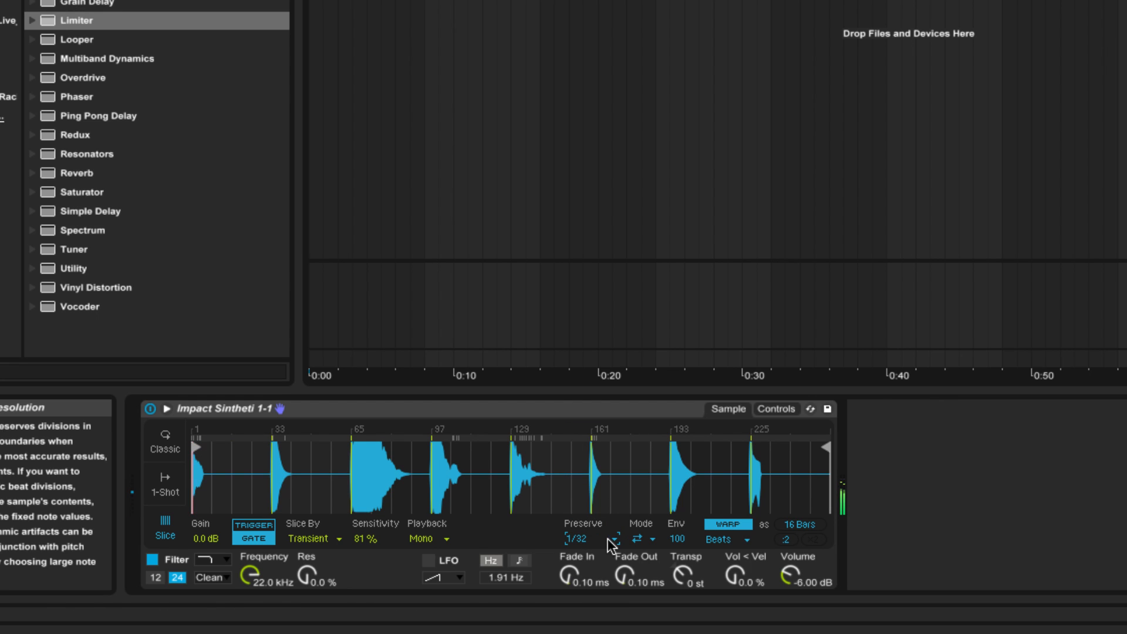
{"action": "key", "text": "g"}
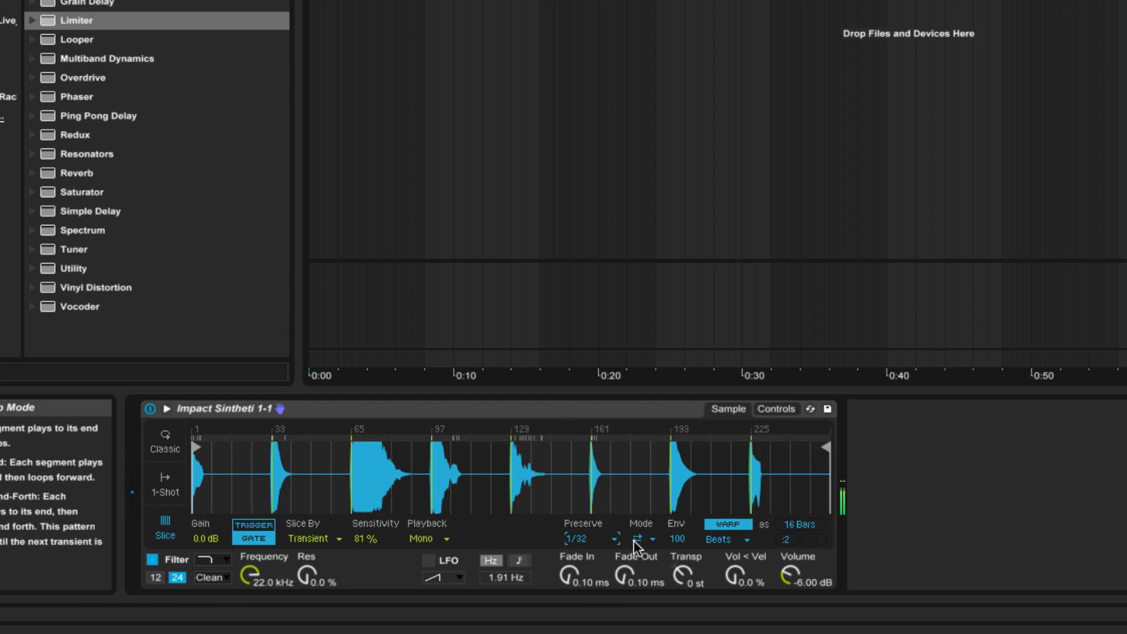
{"action": "key", "text": "g"}
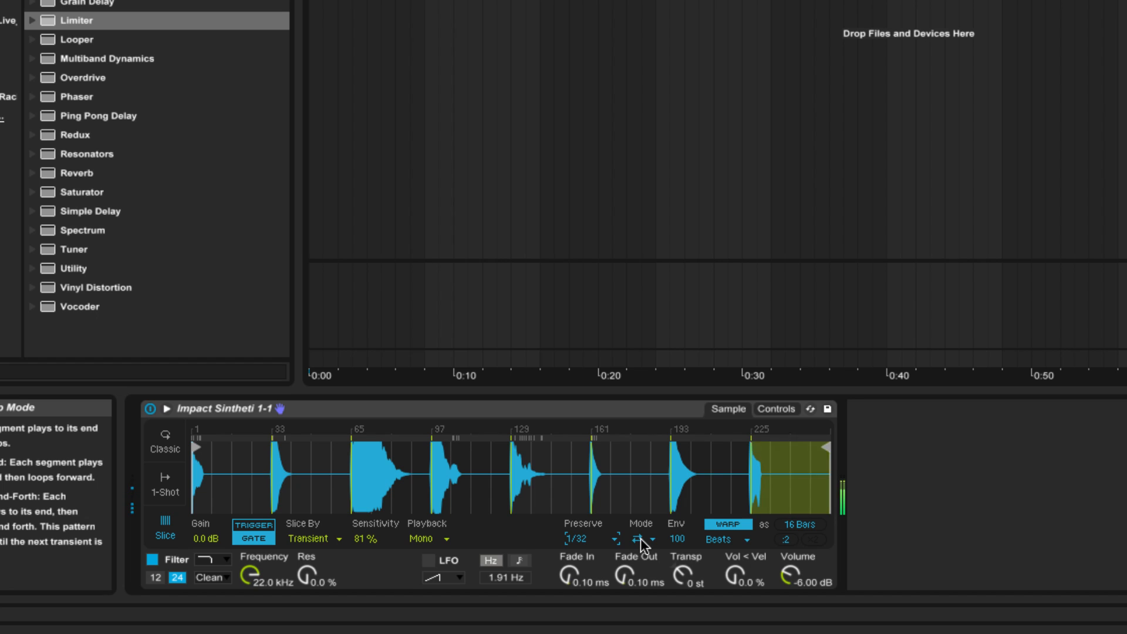
{"action": "key", "text": "f"}
Try the 1/16 and 1/4 Preserve divisions and switch the transient loop mode to Loop Forward.
{"action": "left_click", "coordinate": [603, 539]}
{"action": "left_click", "coordinate": [593, 519]}
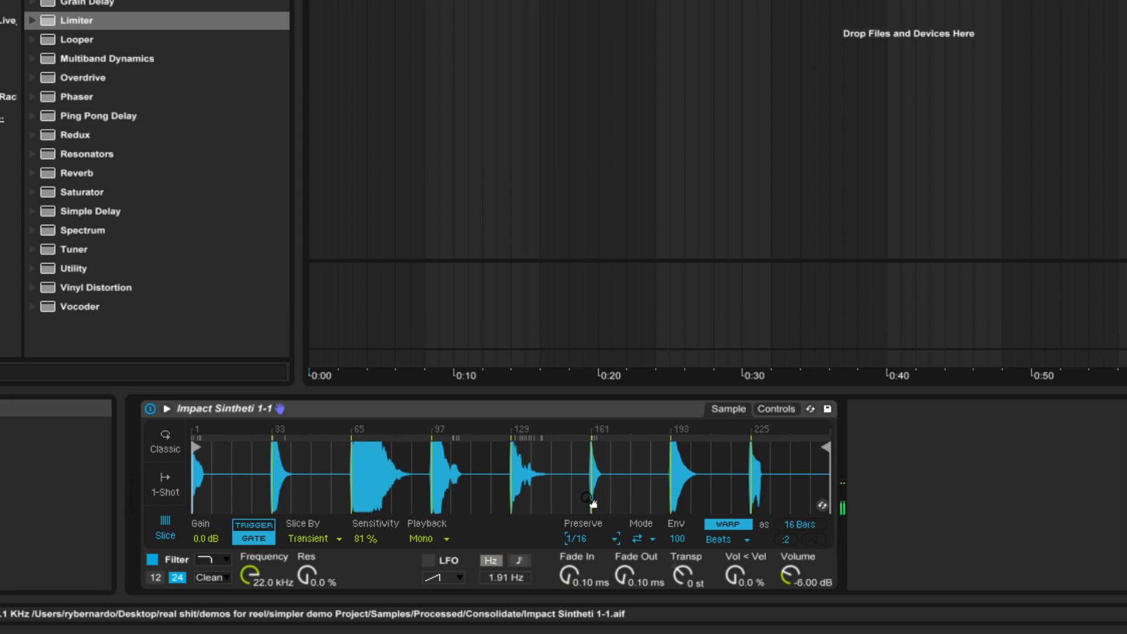
{"action": "left_click", "coordinate": [589, 536]}
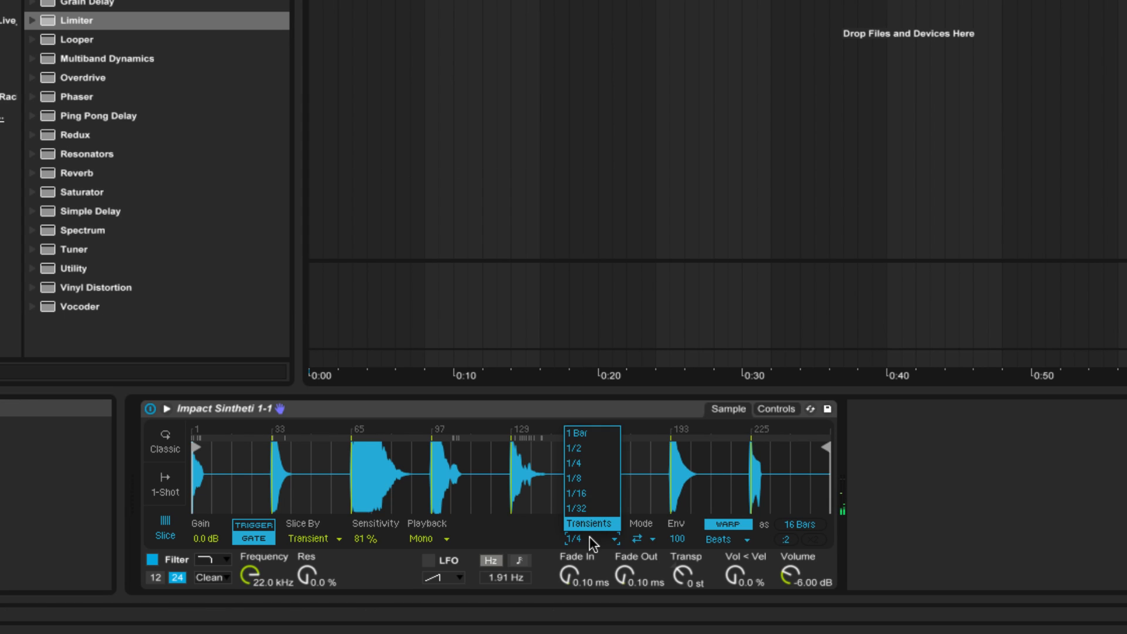
{"action": "left_click", "coordinate": [587, 465]}
{"action": "left_click", "coordinate": [638, 539]}
{"action": "left_click", "coordinate": [646, 568]}
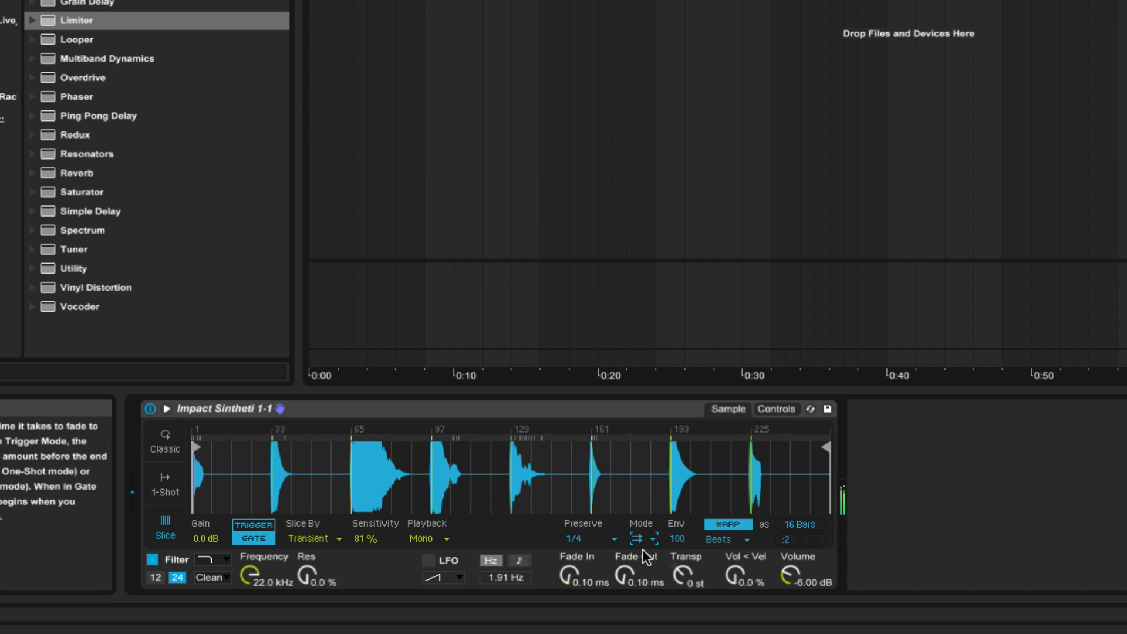
Set Preserve to Transients and the transient loop mode to Loop Back-and-Forth.
{"action": "left_click", "coordinate": [590, 537]}
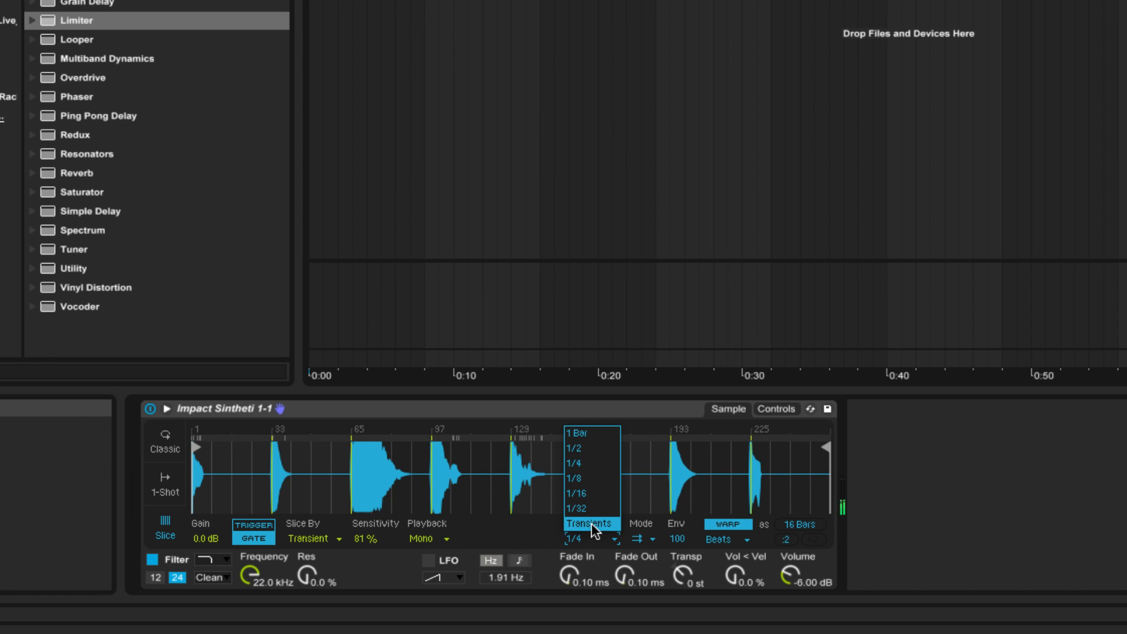
{"action": "left_click", "coordinate": [590, 523]}
{"action": "left_click", "coordinate": [635, 538]}
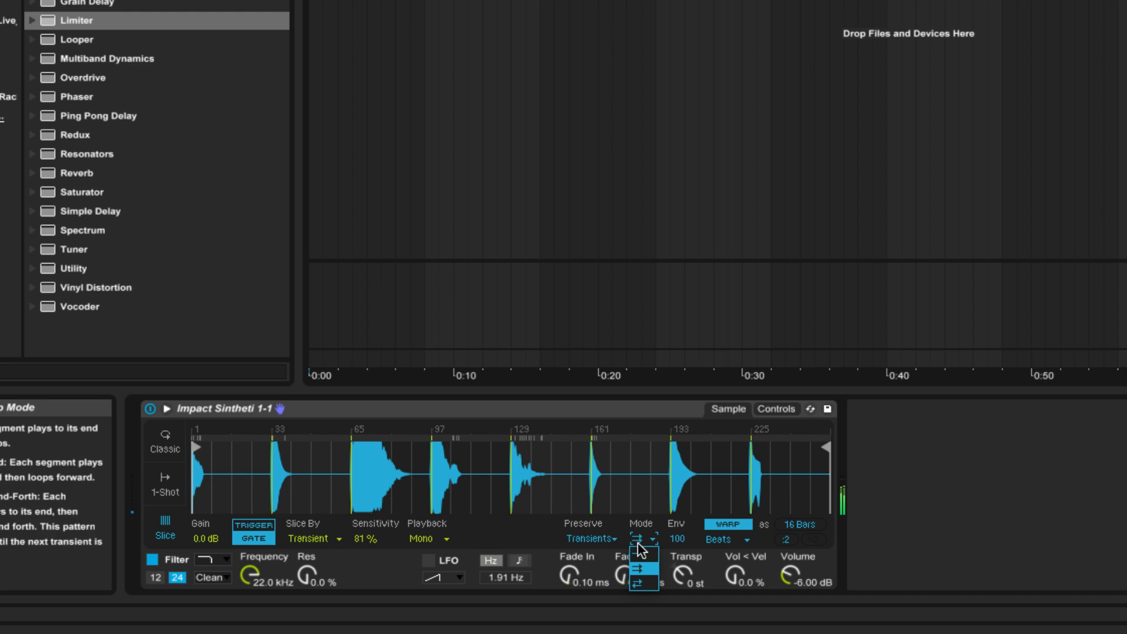
{"action": "left_click", "coordinate": [648, 582]}
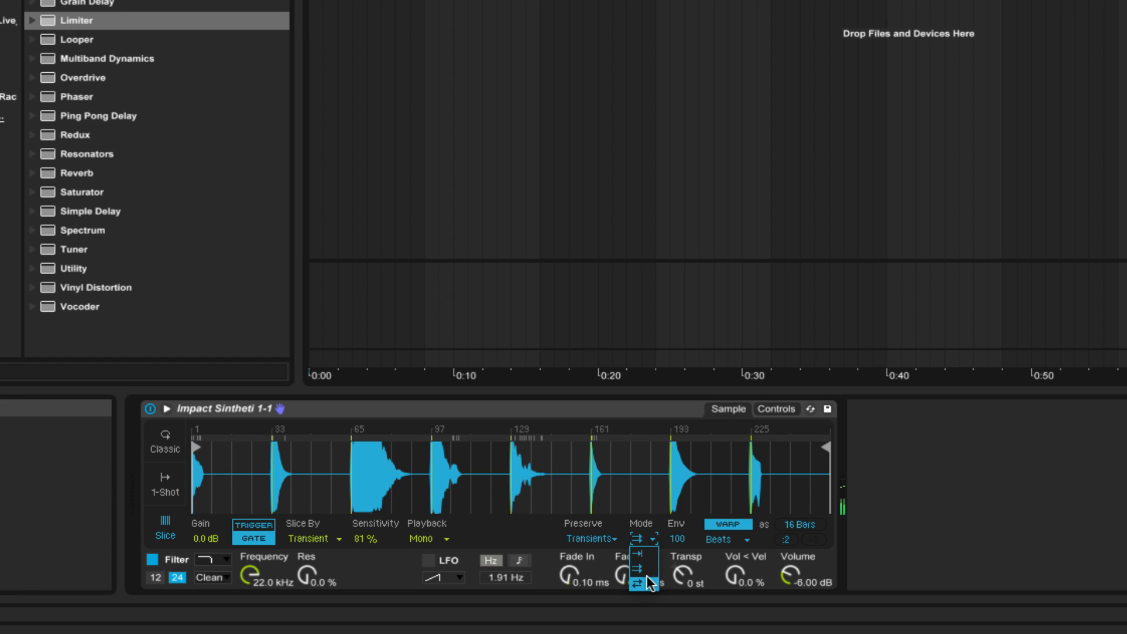
Compare the Loop Off and Loop Forward transient loop modes while preserving transients, finishing on Loop Off.
{"action": "left_click", "coordinate": [639, 536]}
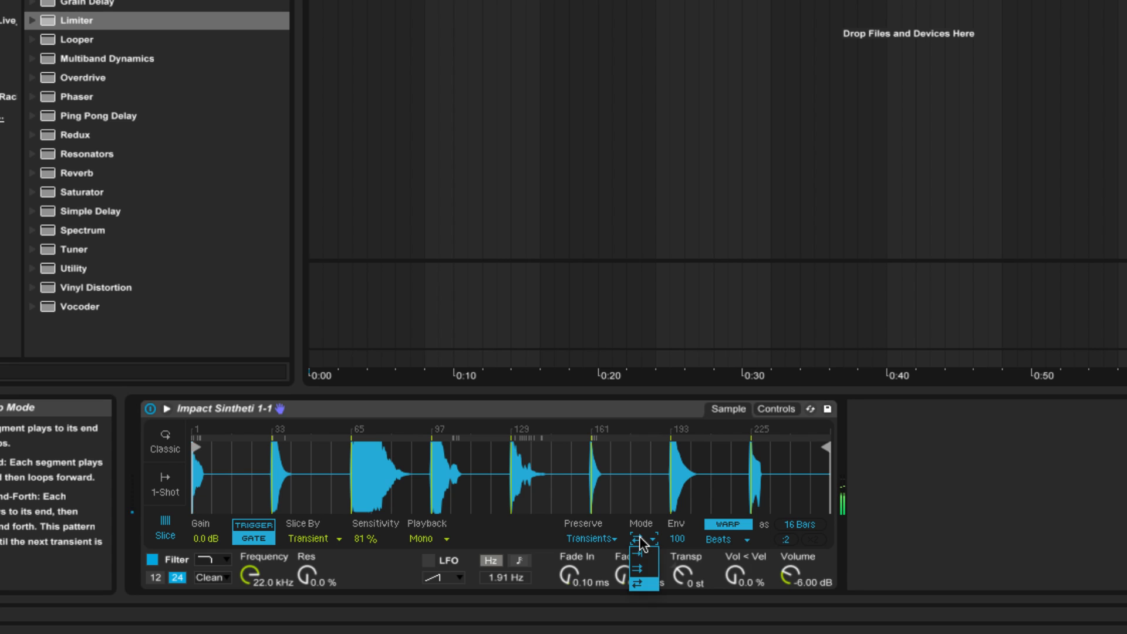
{"action": "left_click", "coordinate": [637, 557]}
{"action": "left_click", "coordinate": [637, 538]}
{"action": "left_click", "coordinate": [638, 568]}
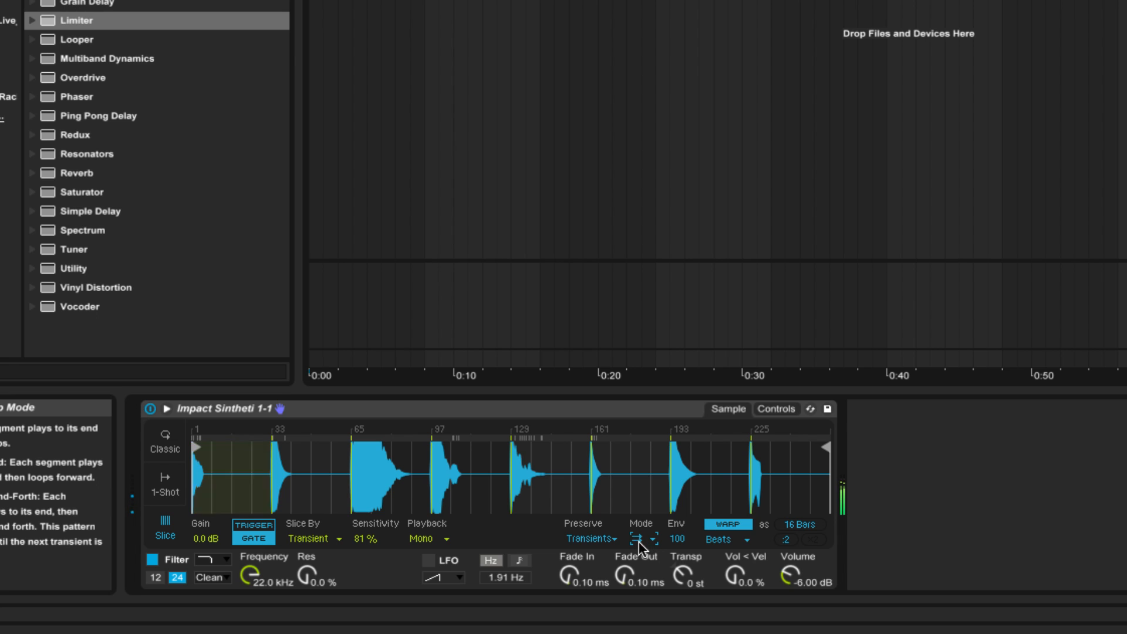
{"action": "left_click", "coordinate": [642, 540]}
{"action": "left_click", "coordinate": [642, 553]}
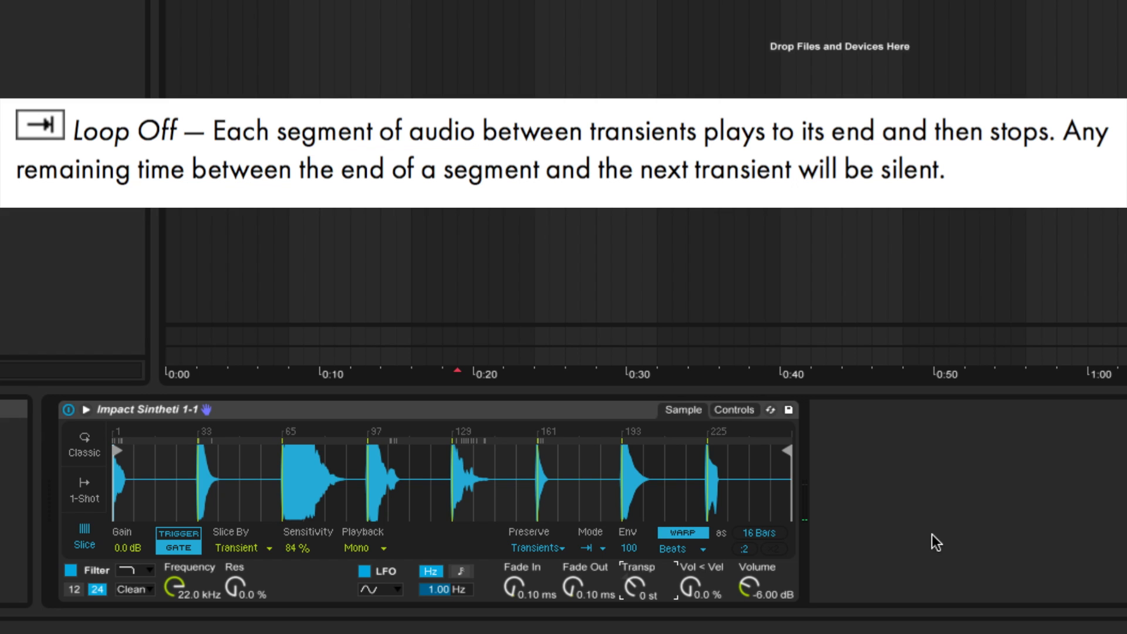
{"action": "left_click", "coordinate": [591, 547]}
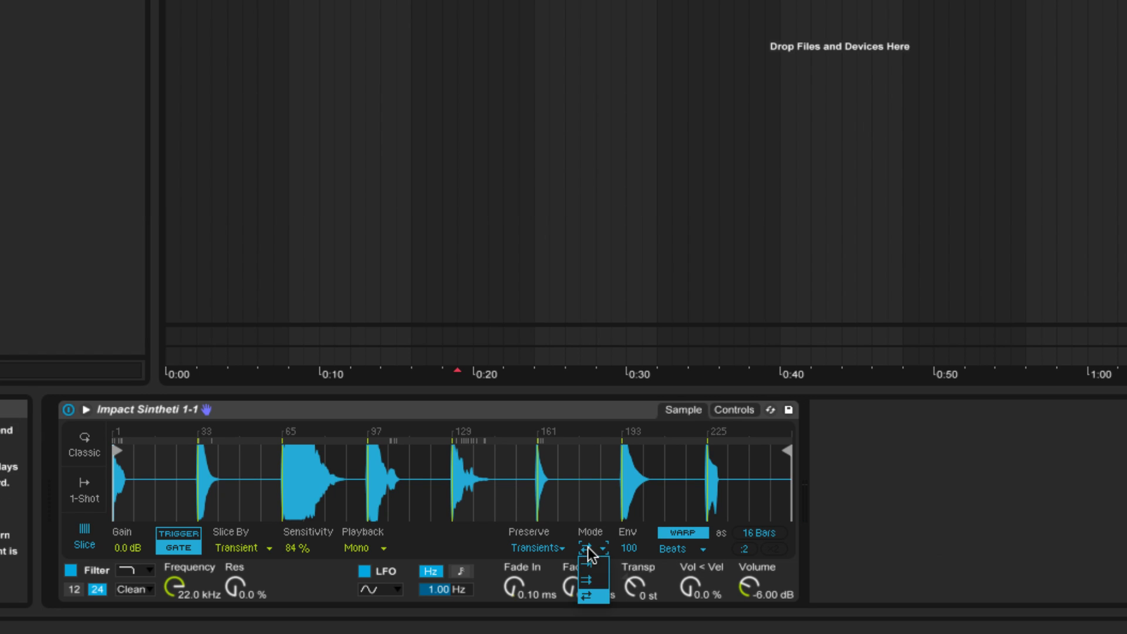
{"action": "left_click", "coordinate": [590, 565]}
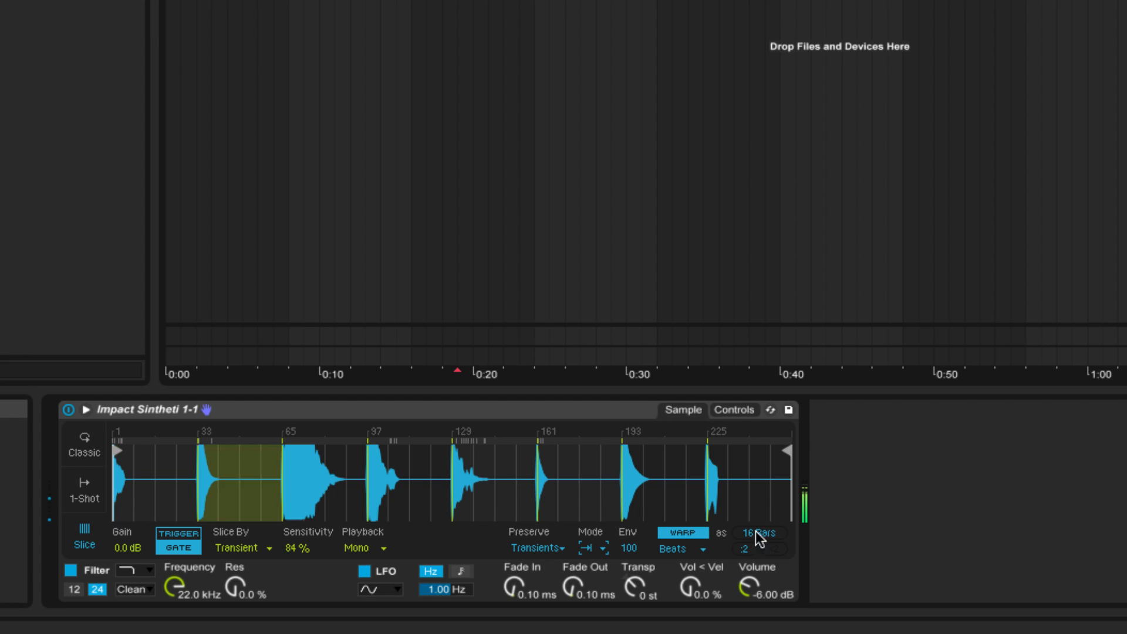
Try the 1/2 and 1/4 Preserve divisions with looping off and audition slices.
{"action": "left_click", "coordinate": [536, 547]}
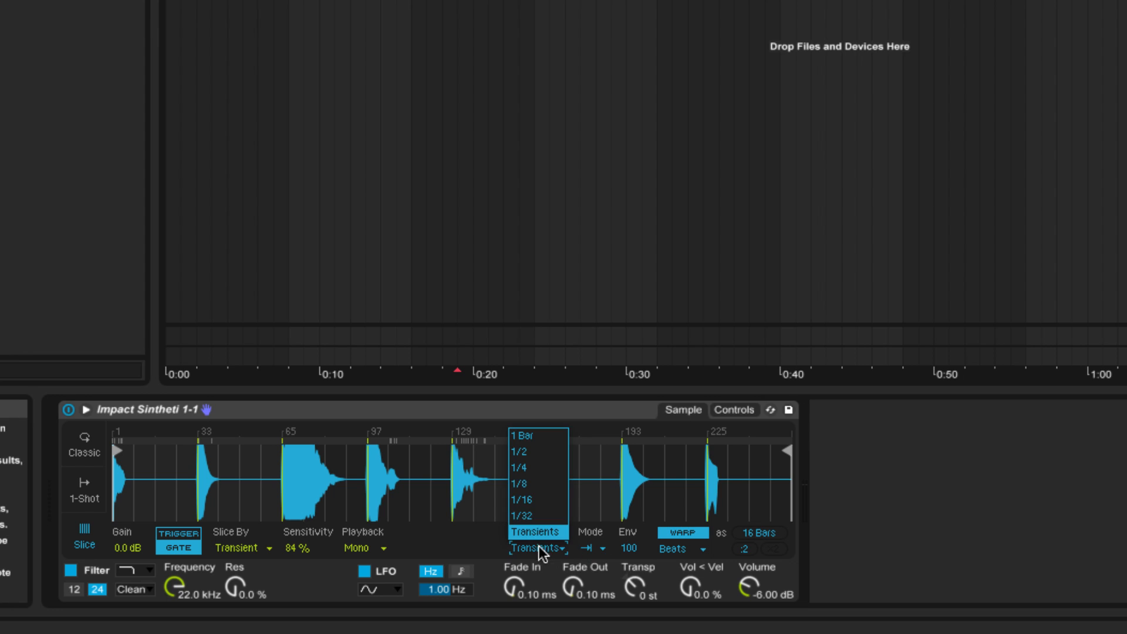
{"action": "left_click", "coordinate": [533, 453]}
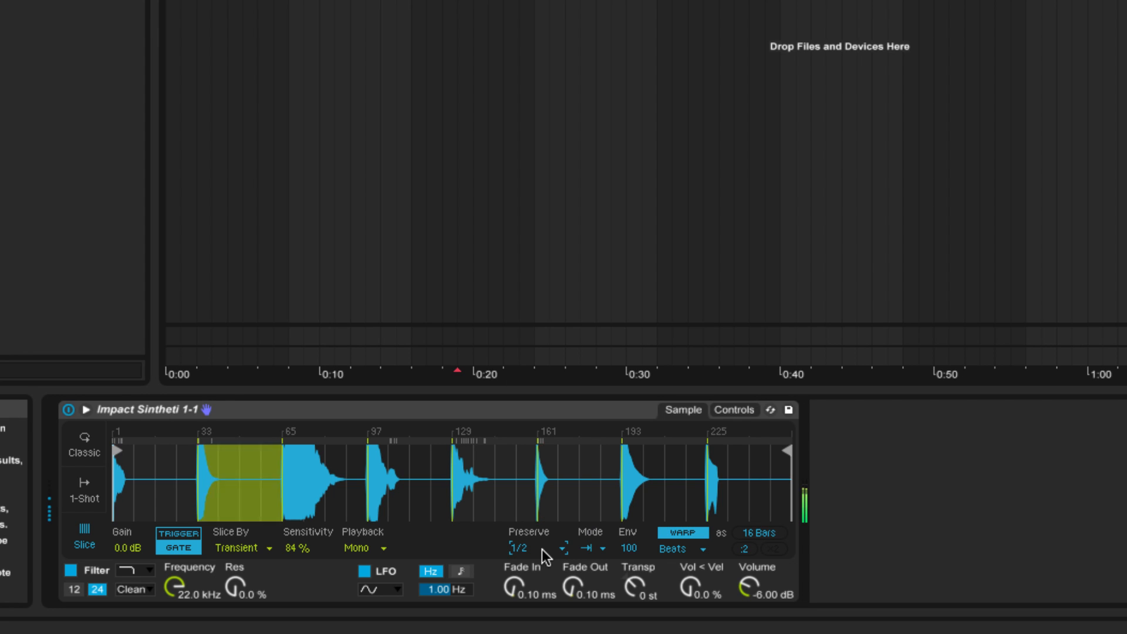
{"action": "left_click", "coordinate": [541, 548]}
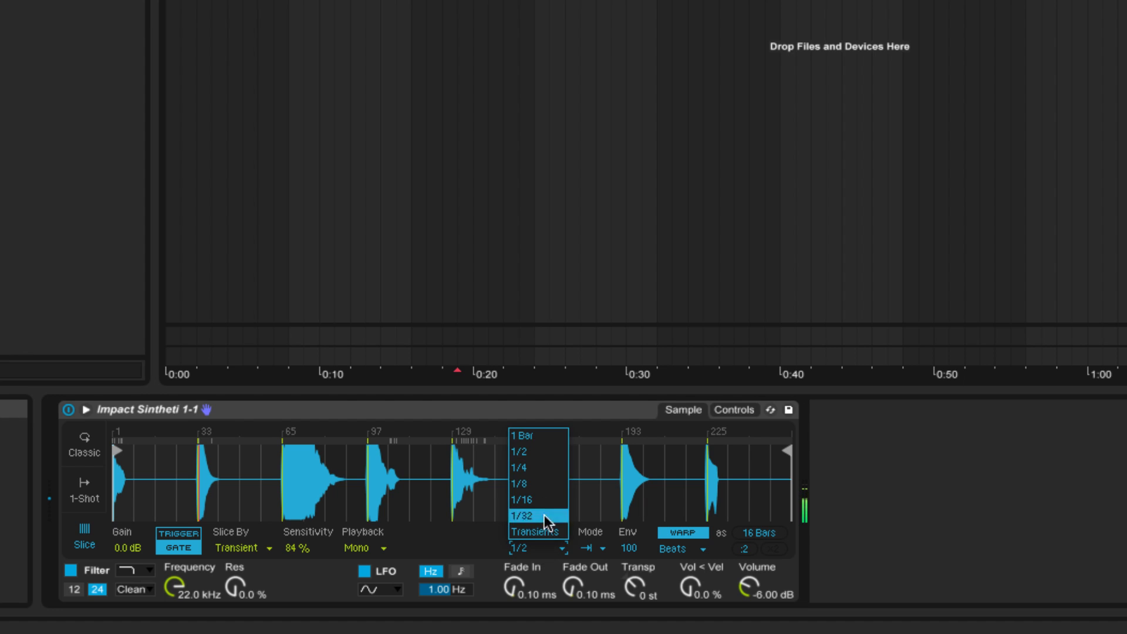
{"action": "left_click", "coordinate": [534, 468]}
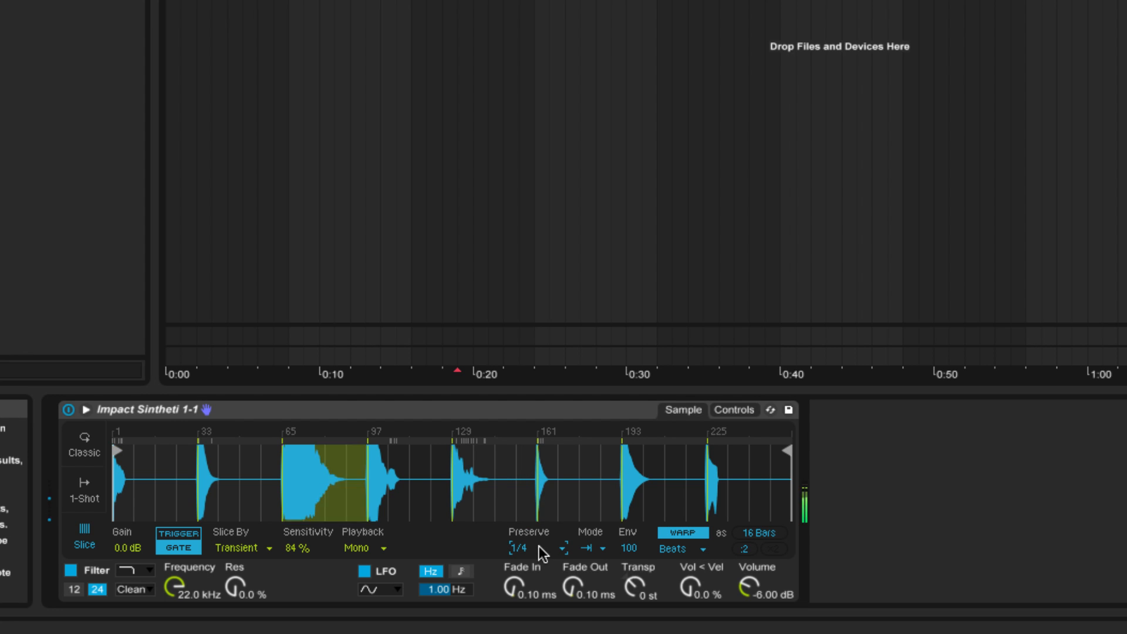
Try the 1/16 and 1/8 Preserve divisions with looping off, finishing on 1/32.
{"action": "left_click", "coordinate": [539, 545]}
{"action": "left_click", "coordinate": [534, 522]}
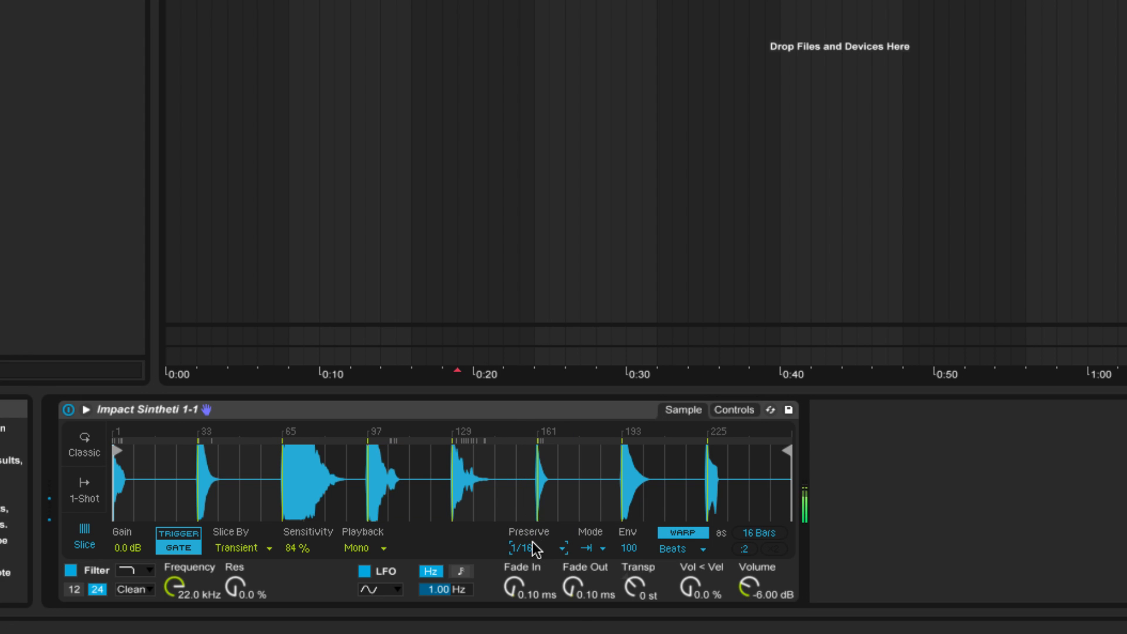
{"action": "left_click", "coordinate": [535, 548]}
{"action": "left_click", "coordinate": [535, 505]}
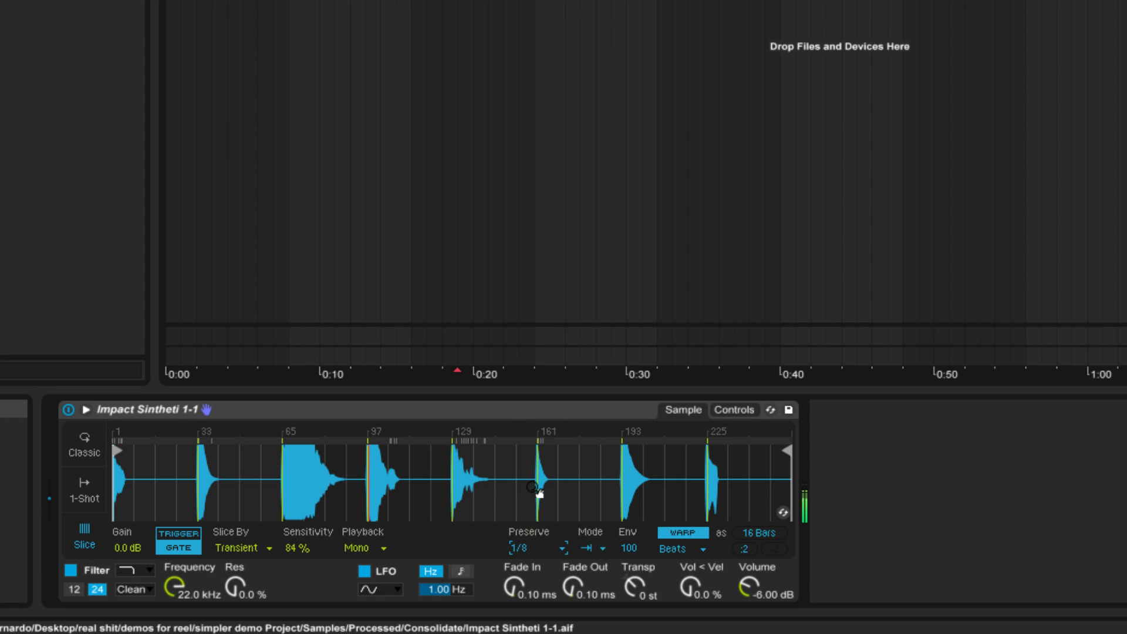
{"action": "left_click", "coordinate": [535, 547]}
{"action": "left_click", "coordinate": [533, 521]}
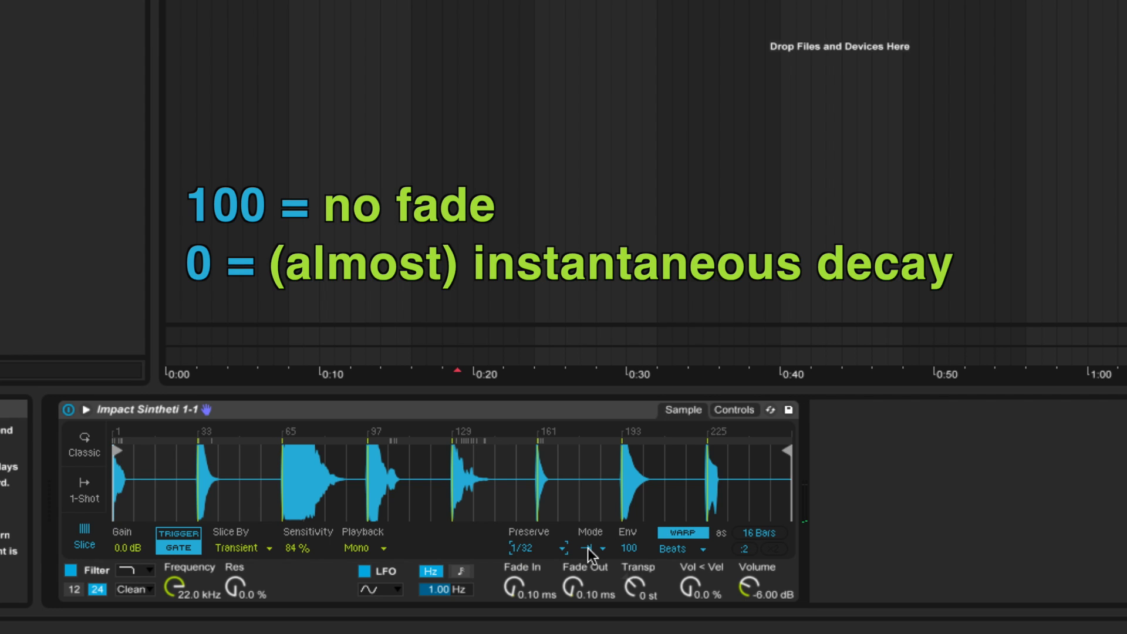
Return the transient loop mode to Loop Back-and-Forth and preserve transients again.
{"action": "left_click", "coordinate": [589, 550]}
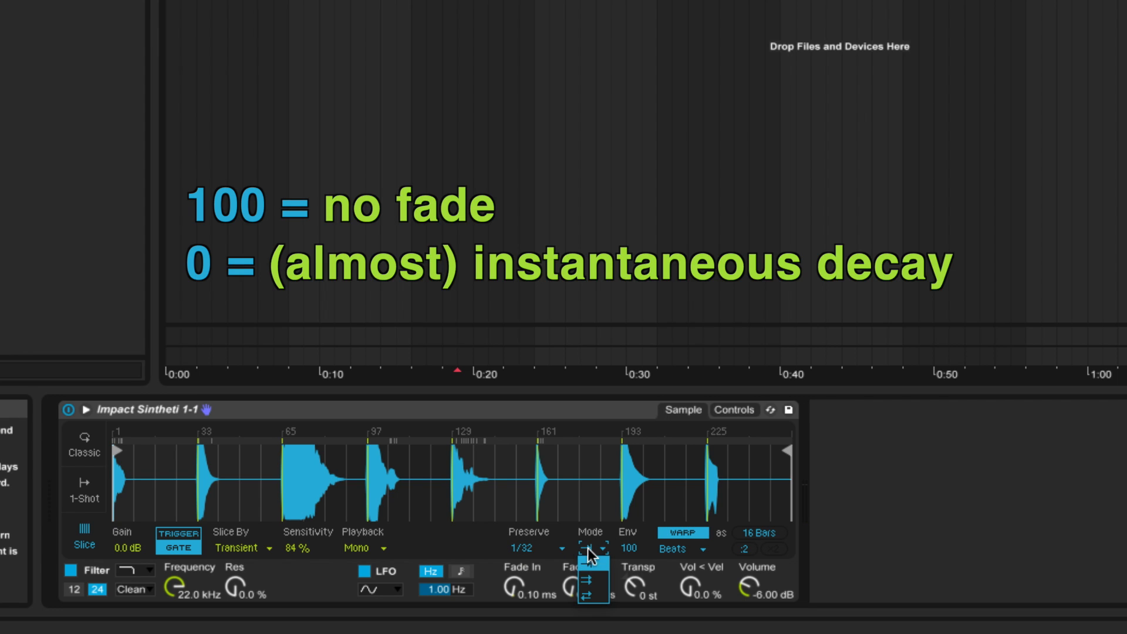
{"action": "left_click", "coordinate": [592, 593]}
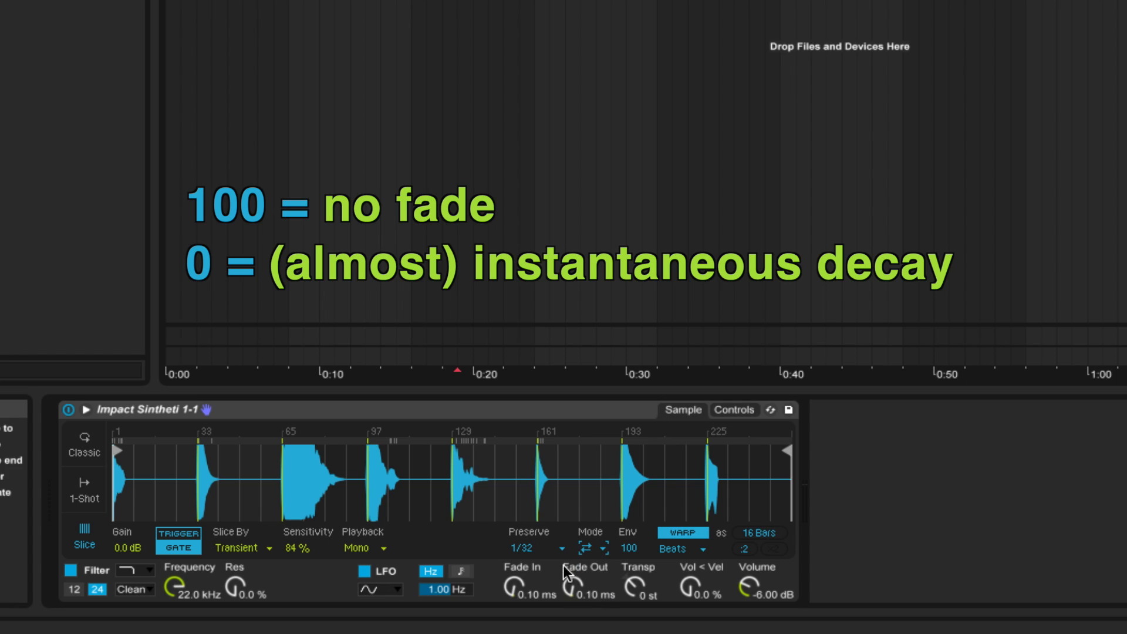
{"action": "left_click", "coordinate": [538, 547]}
{"action": "left_click", "coordinate": [538, 530]}
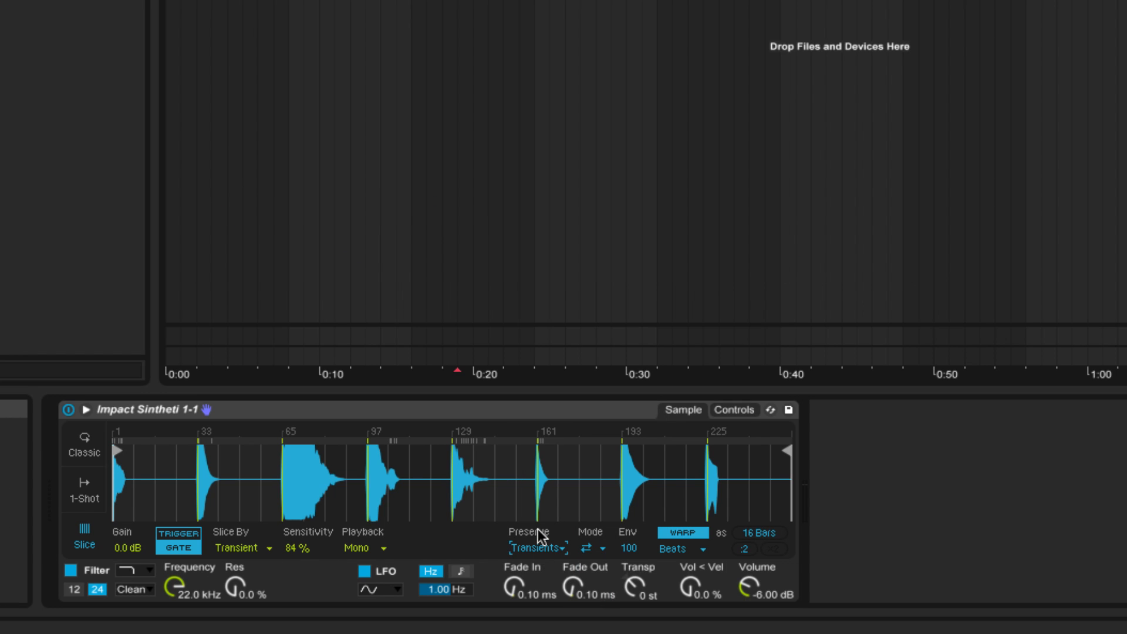
Lower the transient envelope to 0 and try the 1/2 and 1/8 Preserve divisions.
{"action": "left_click_drag", "start_coordinate": [628, 547], "coordinate": [629, 558]}
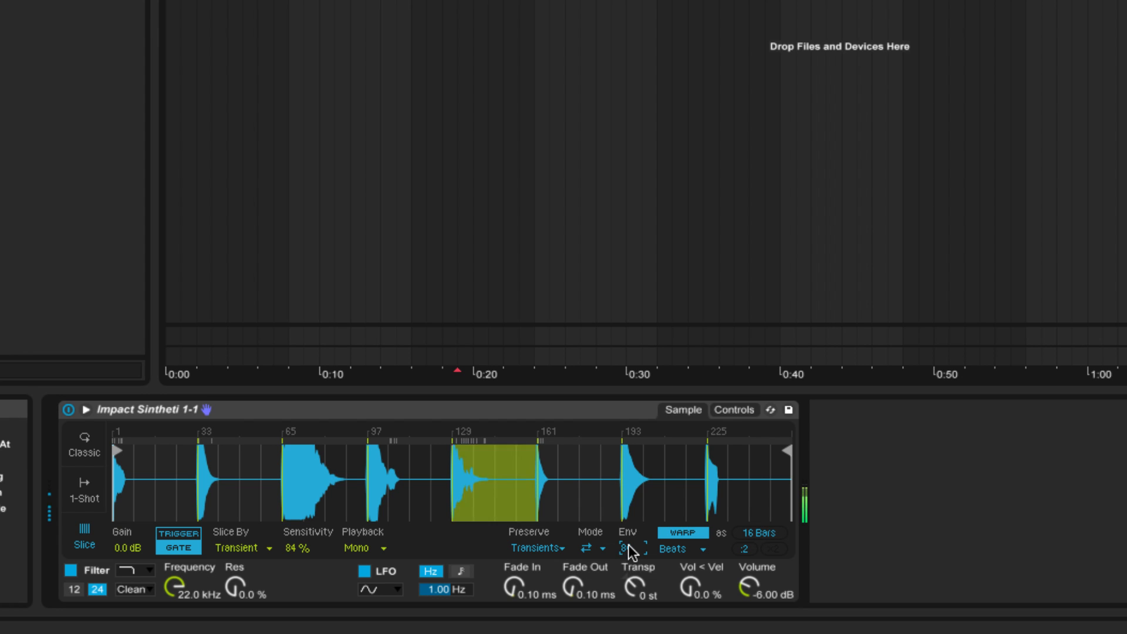
{"action": "mouse_move", "coordinate": [631, 551]}
{"action": "left_mouse_down"}
{"action": "mouse_move", "coordinate": [630, 600]}
{"action": "mouse_move", "coordinate": [633, 535]}
{"action": "left_mouse_up"}
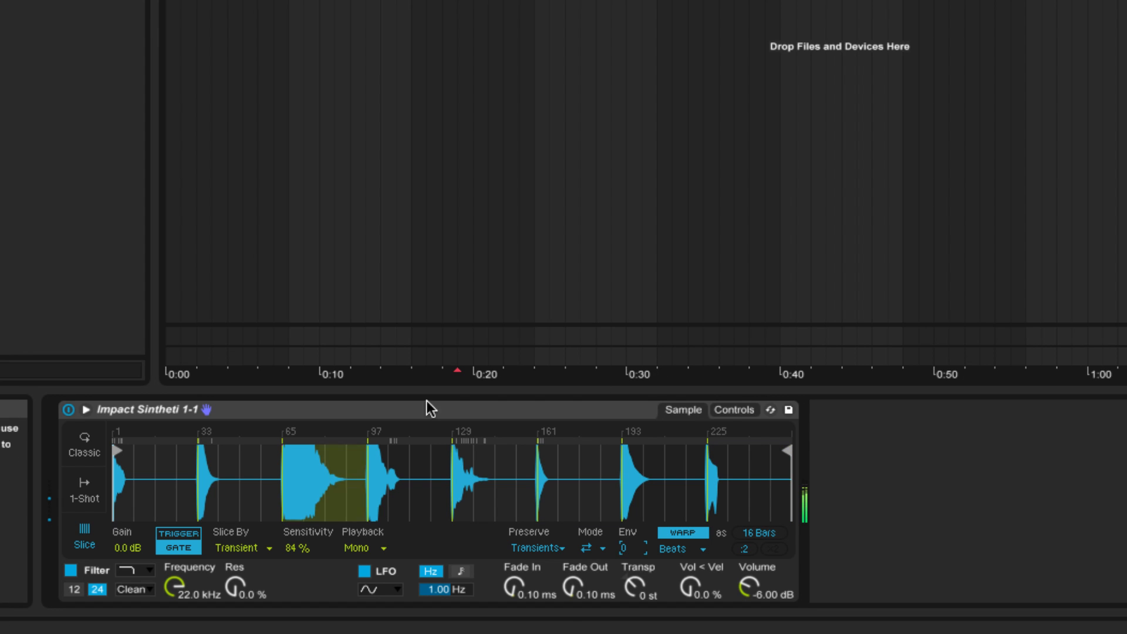
{"action": "left_click", "coordinate": [557, 548]}
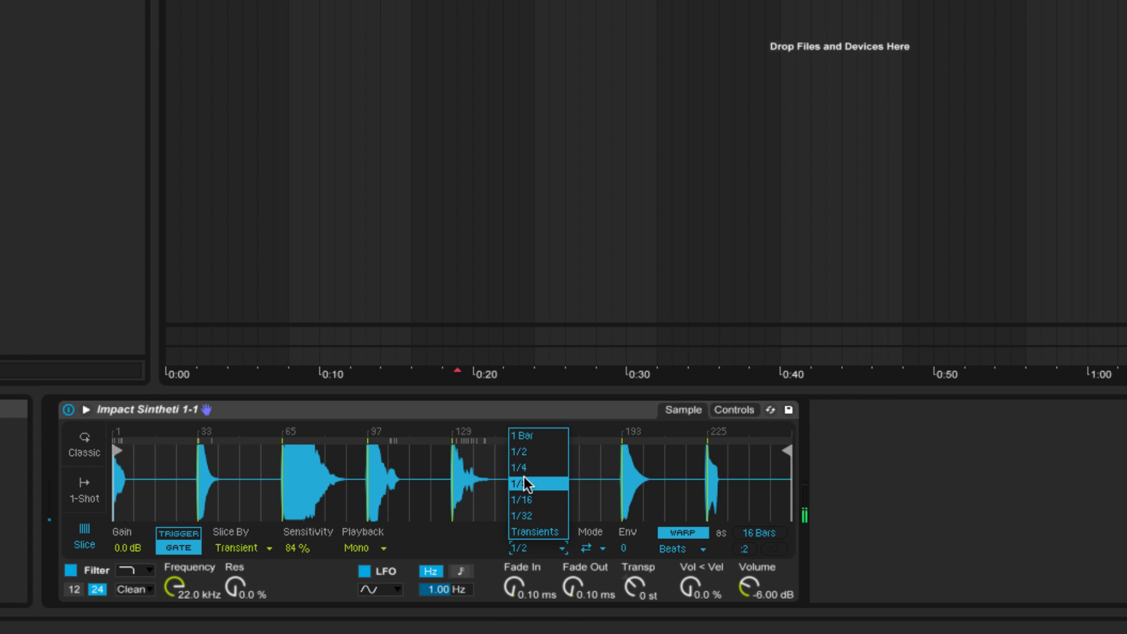
{"action": "left_click", "coordinate": [527, 484]}
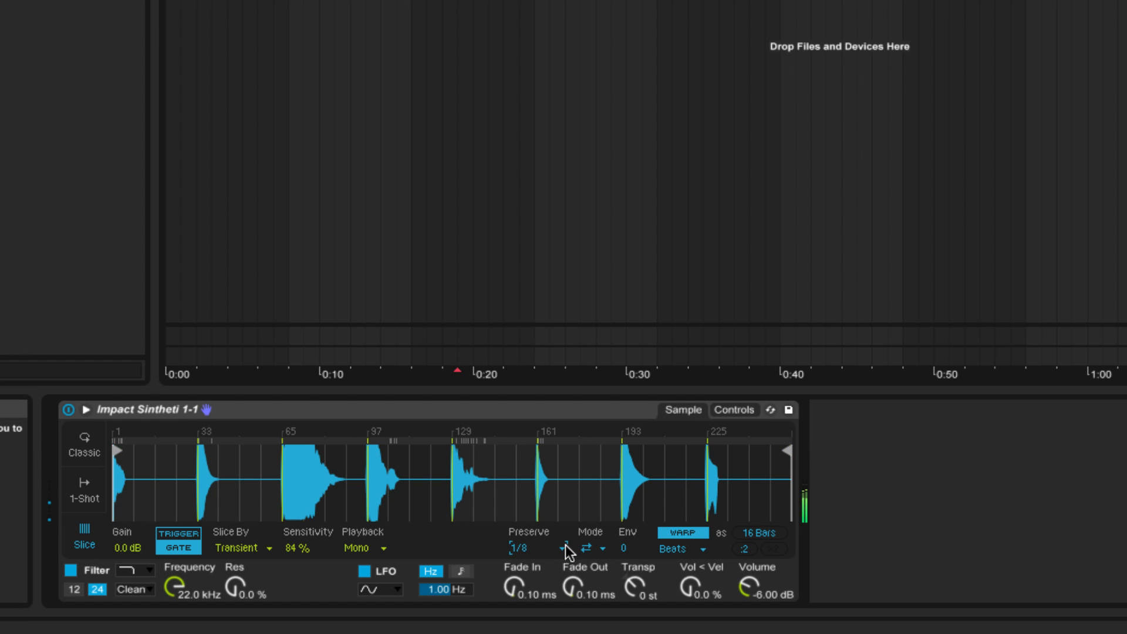
Raise the transient envelope to 57, set Preserve to 1/16, and bring the envelope down to 0.
{"action": "left_click", "coordinate": [624, 549]}
{"action": "mouse_move", "coordinate": [623, 548]}
{"action": "left_mouse_down"}
{"action": "mouse_move", "coordinate": [623, 511]}
{"action": "mouse_move", "coordinate": [623, 530]}
{"action": "left_mouse_up"}
{"action": "left_click", "coordinate": [531, 548]}
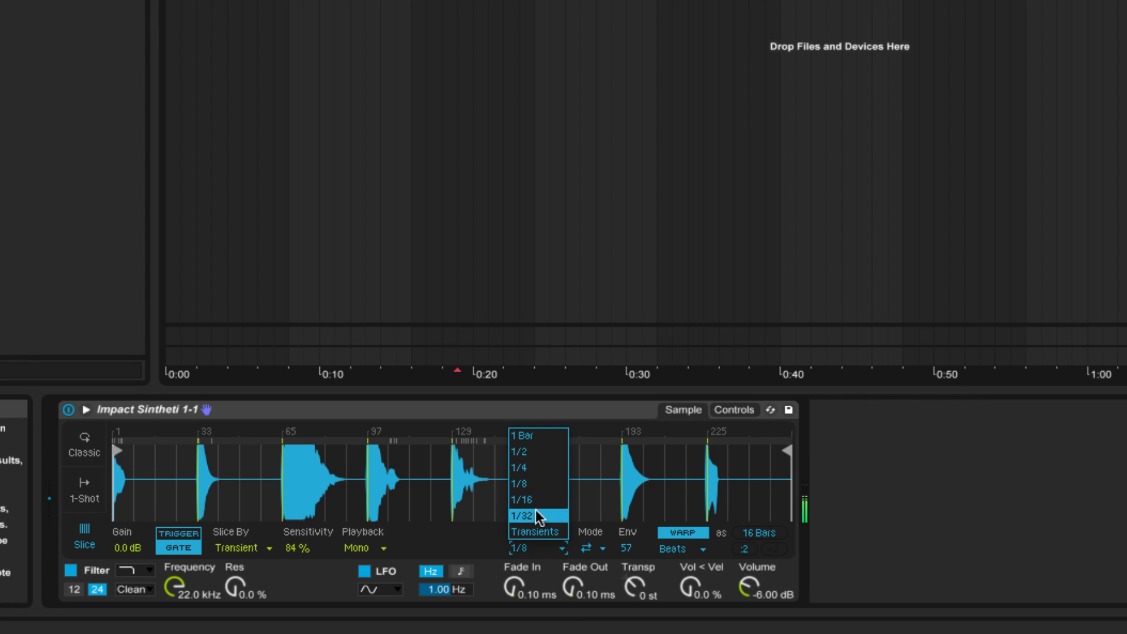
{"action": "left_click", "coordinate": [537, 505]}
{"action": "mouse_move", "coordinate": [621, 546]}
{"action": "left_mouse_down"}
{"action": "mouse_move", "coordinate": [621, 574]}
{"action": "mouse_move", "coordinate": [621, 520]}
{"action": "mouse_move", "coordinate": [621, 553]}
{"action": "left_mouse_up"}
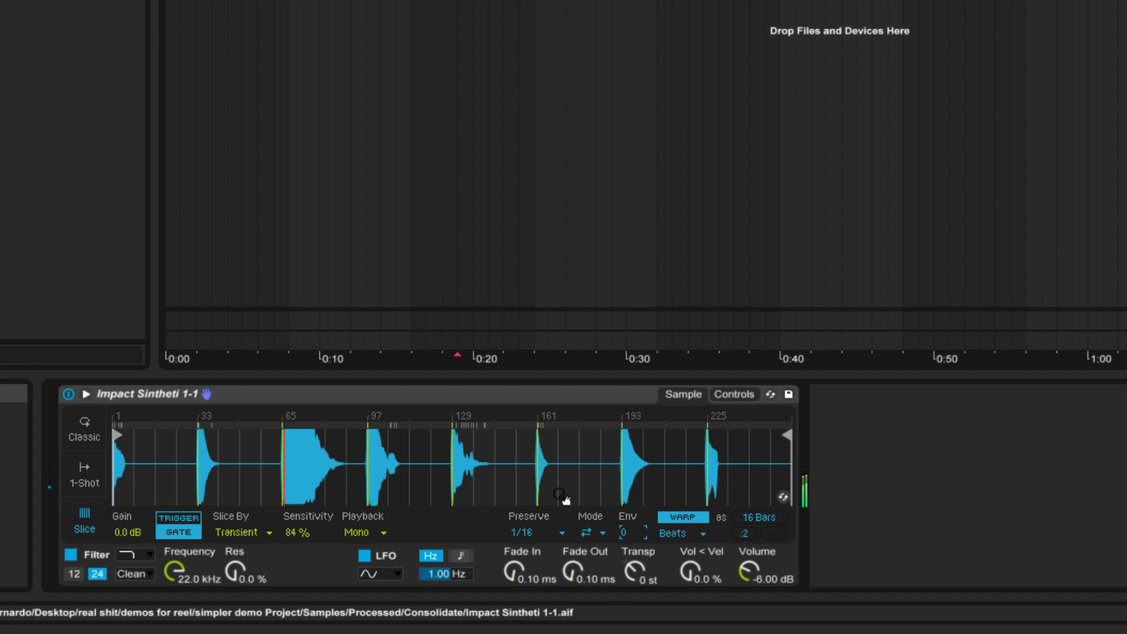
Set Preserve to 1/32, the transient envelope to 25 and the transient loop mode to Loop Forward.
{"action": "left_click", "coordinate": [555, 533]}
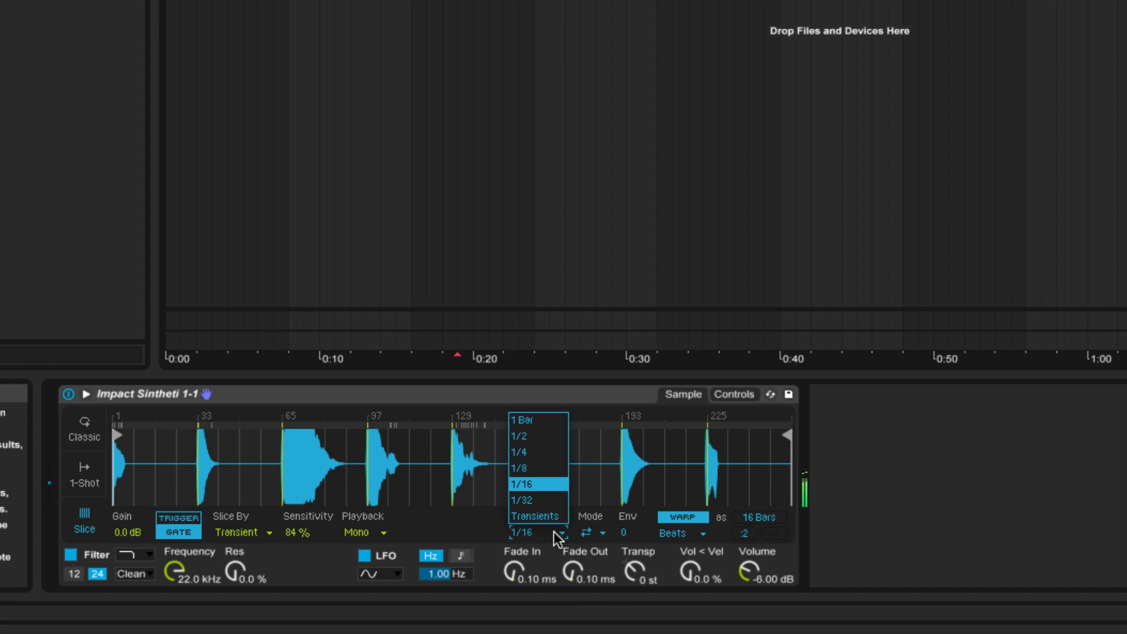
{"action": "left_click", "coordinate": [534, 499]}
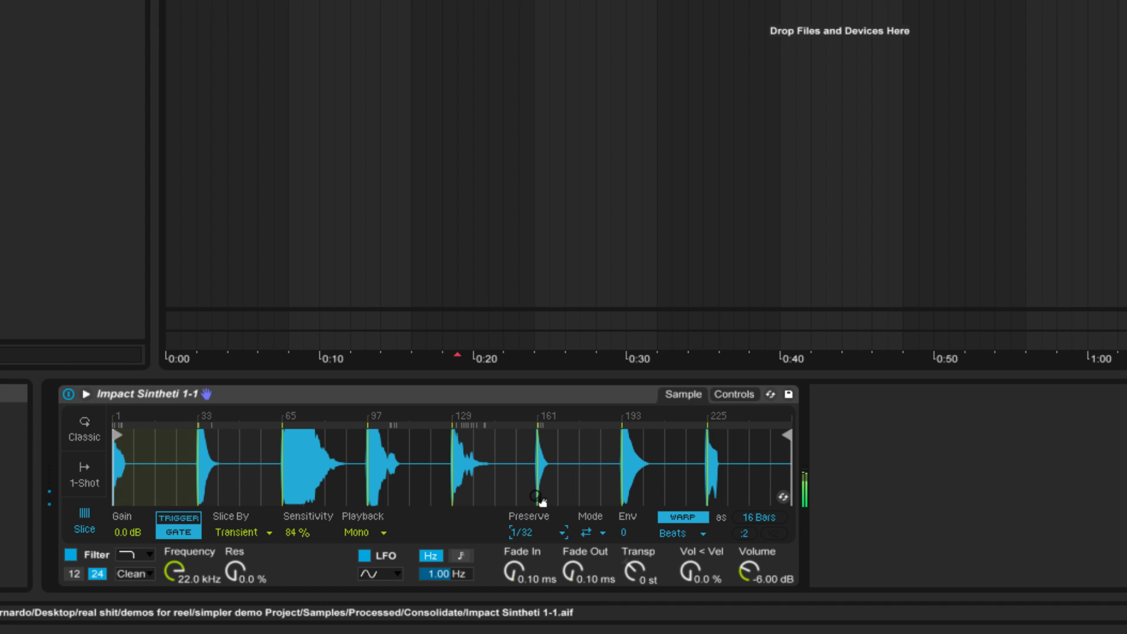
{"action": "left_click", "coordinate": [627, 535]}
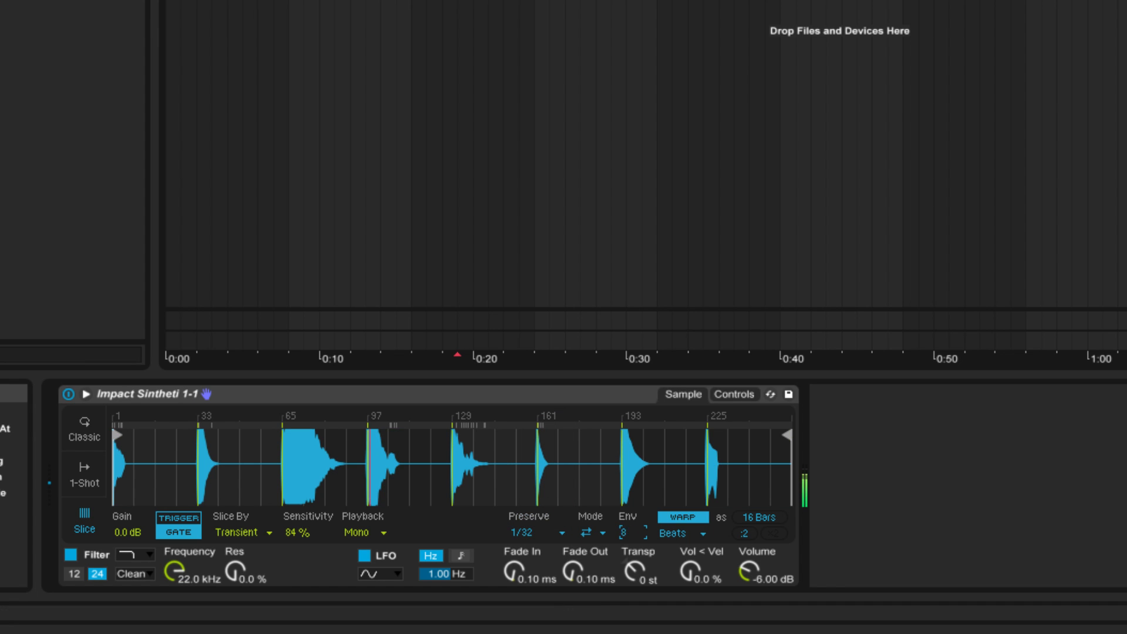
{"action": "mouse_move", "coordinate": [627, 534]}
{"action": "left_mouse_down"}
{"action": "mouse_move", "coordinate": [627, 543]}
{"action": "mouse_move", "coordinate": [627, 507]}
{"action": "mouse_move", "coordinate": [627, 522]}
{"action": "left_mouse_up"}
{"action": "left_click", "coordinate": [602, 533]}
{"action": "left_click", "coordinate": [590, 562]}
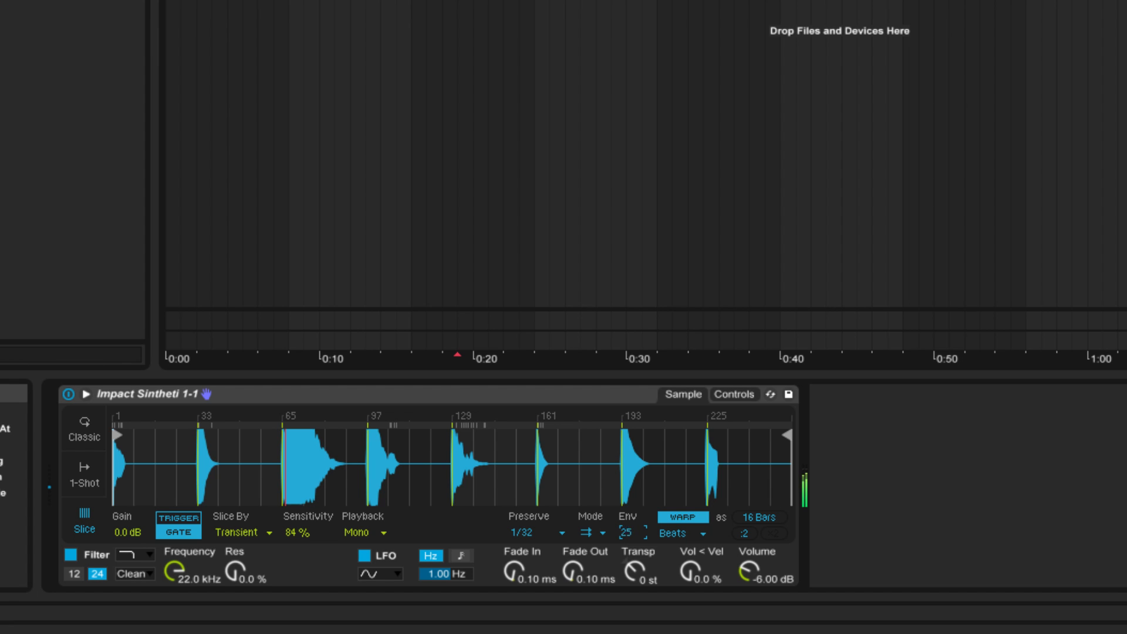
Set the transient envelope to 100 and switch the transient loop mode to Loop Off.
{"action": "left_click", "coordinate": [537, 533]}
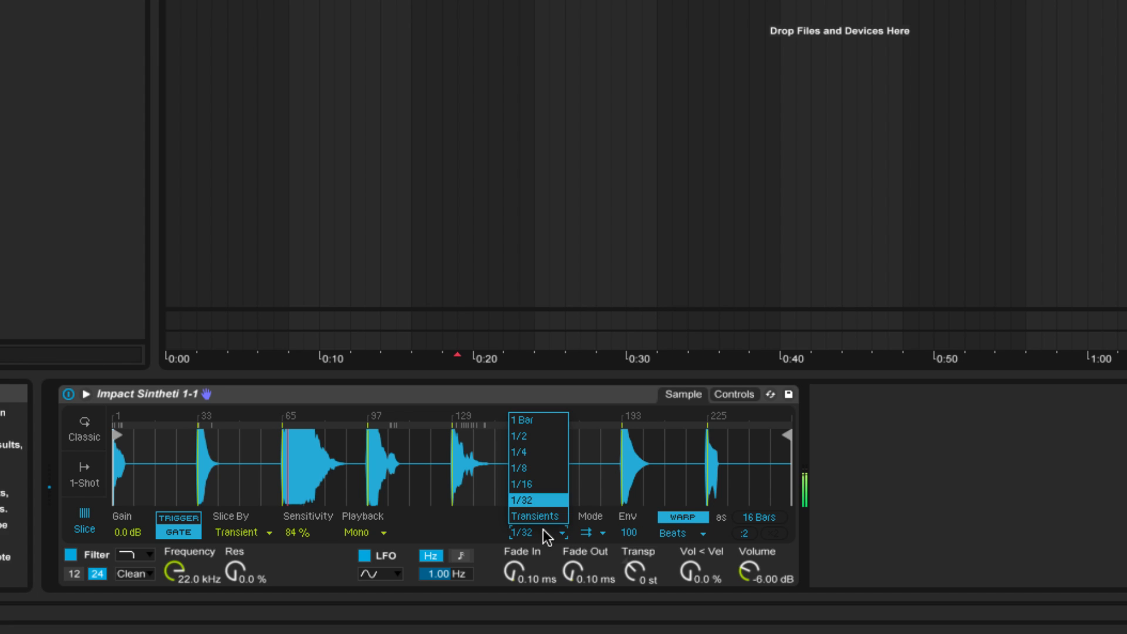
{"action": "left_click", "coordinate": [592, 536]}
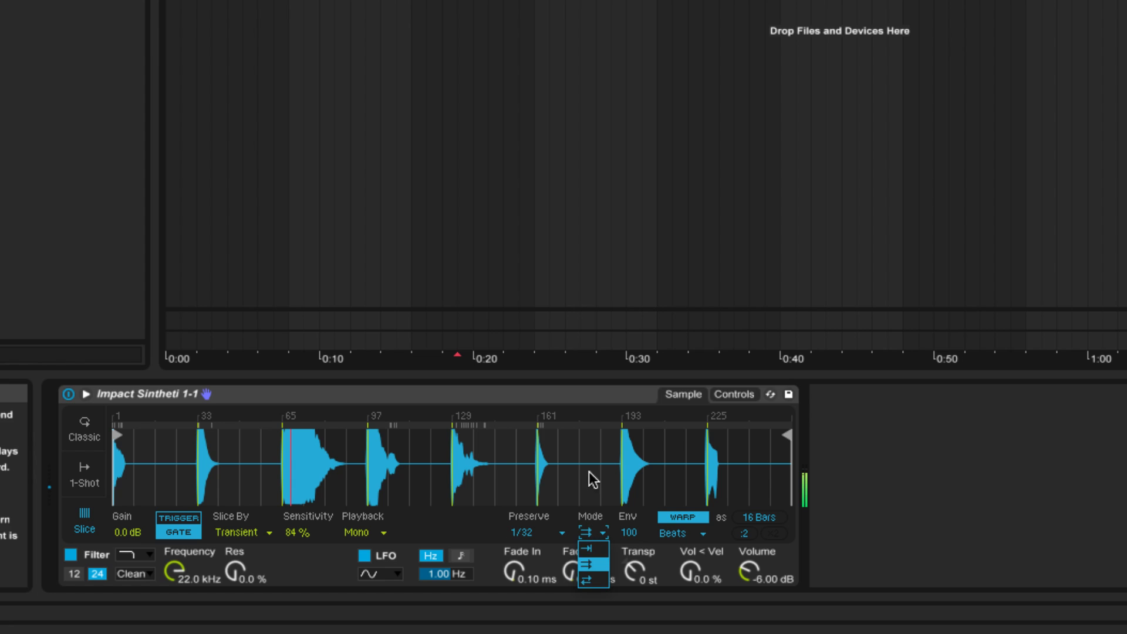
{"action": "left_click", "coordinate": [593, 478]}
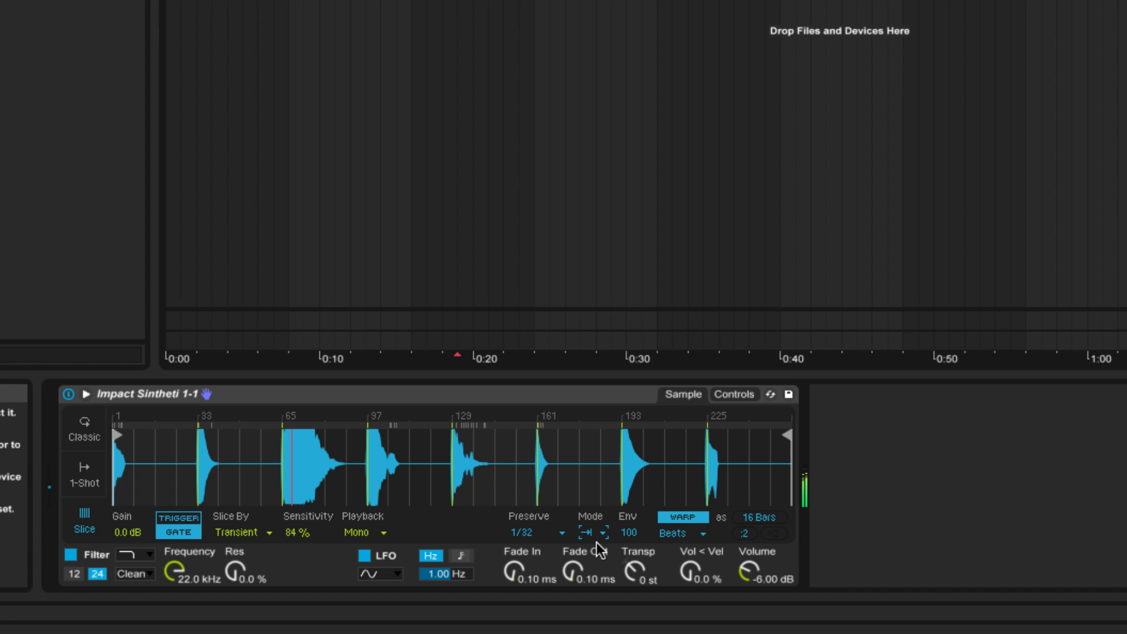
{"action": "left_click_drag", "start_coordinate": [626, 534], "coordinate": [625, 441]}
Raise the sample's transposition to +37 st and set Preserve to Transients.
{"action": "left_click", "coordinate": [639, 568]}
{"action": "left_click_drag", "start_coordinate": [638, 568], "coordinate": [639, 531]}
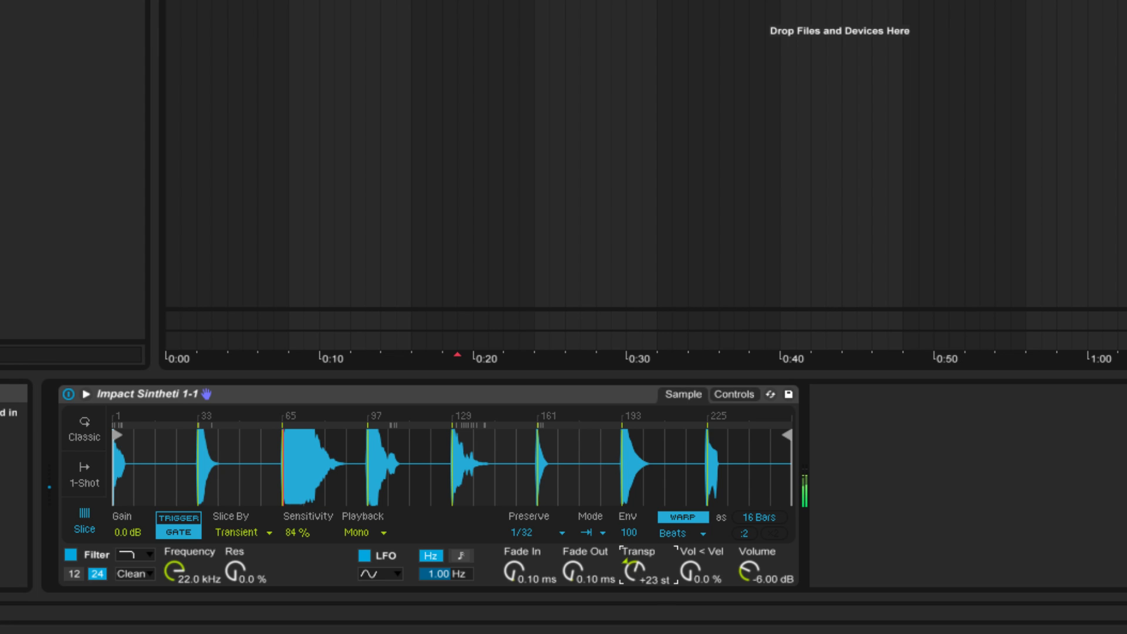
{"action": "left_click", "coordinate": [551, 532]}
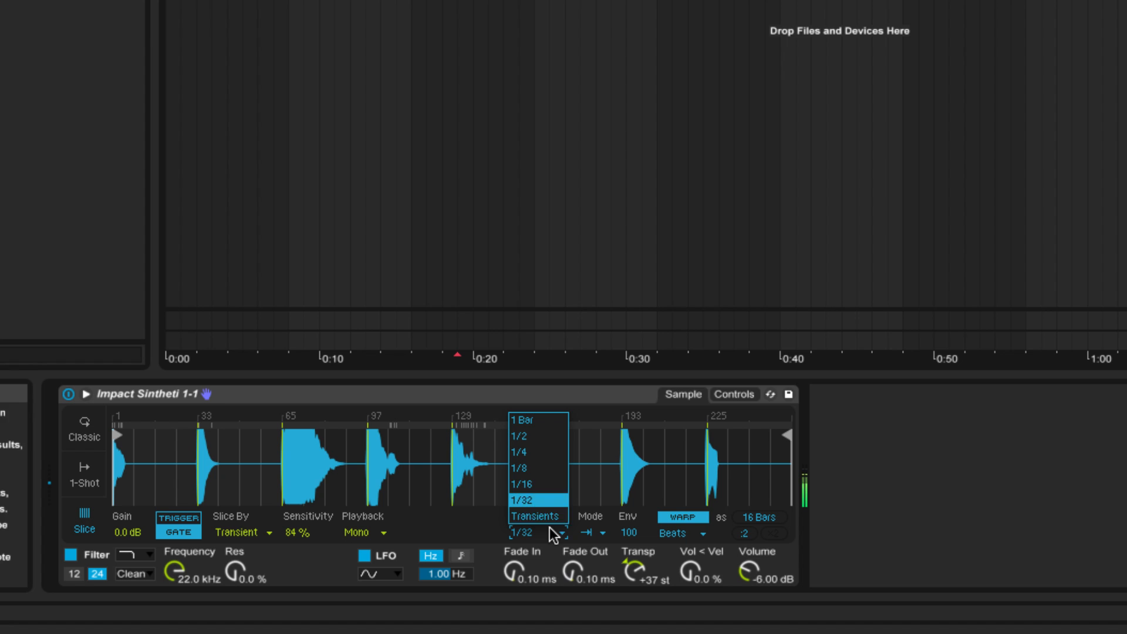
{"action": "left_click", "coordinate": [552, 516]}
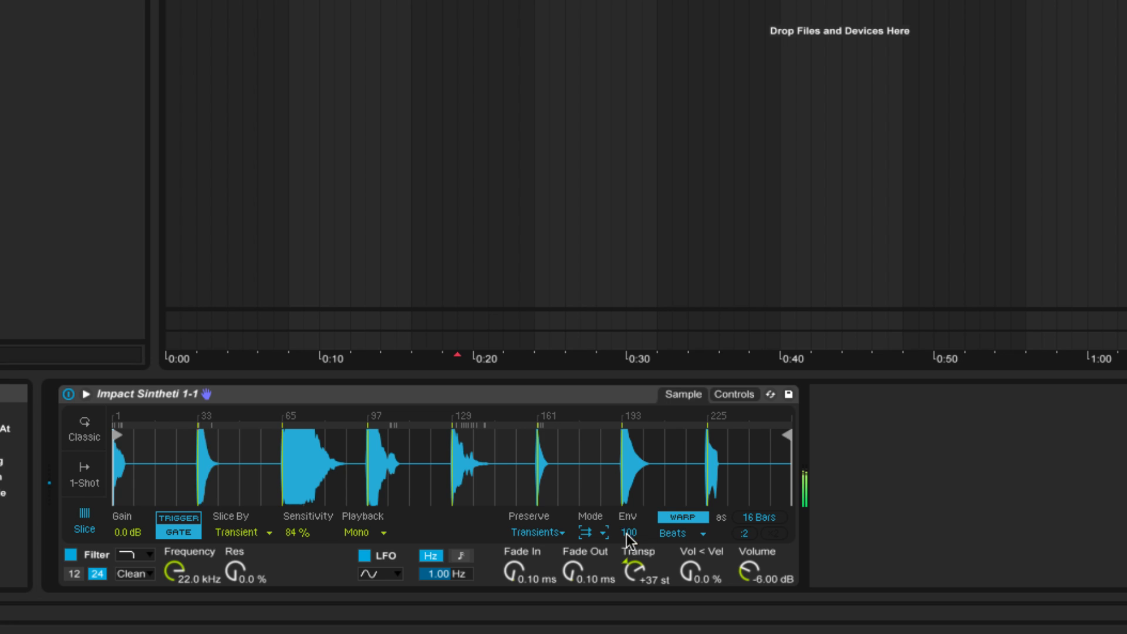
Lower the transient envelope to 0 and set the transient loop mode to Loop Back-and-Forth.
{"action": "left_click_drag", "start_coordinate": [628, 534], "coordinate": [628, 593]}
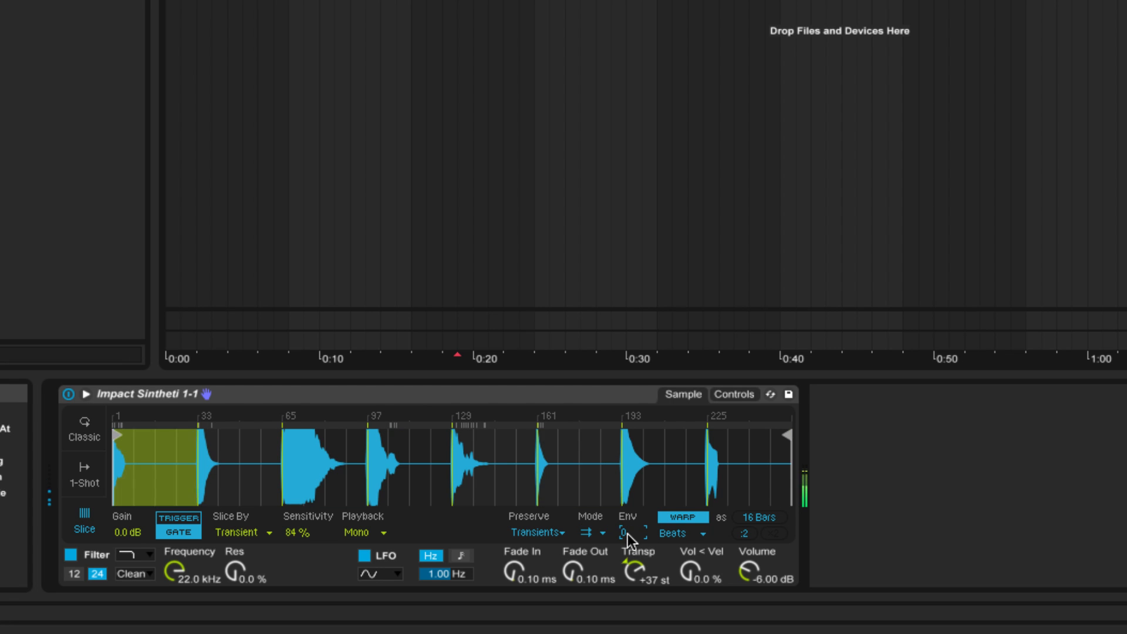
{"action": "left_click", "coordinate": [586, 533]}
{"action": "left_click", "coordinate": [601, 578]}
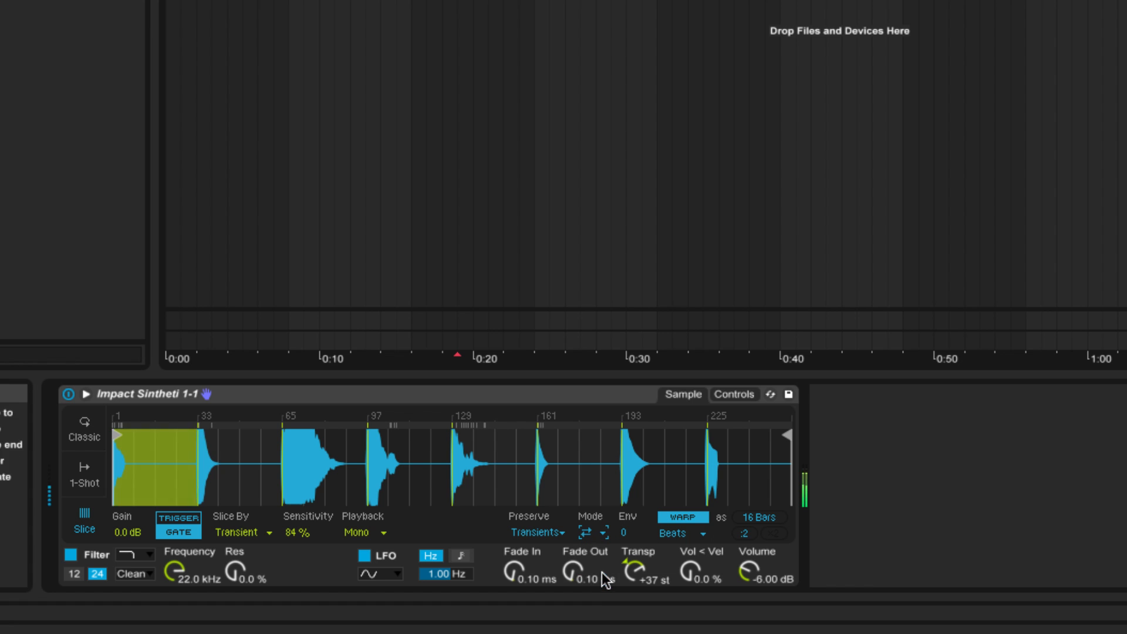
Set Preserve to 1/16 and raise the transient envelope to 43.
{"action": "left_click", "coordinate": [552, 532]}
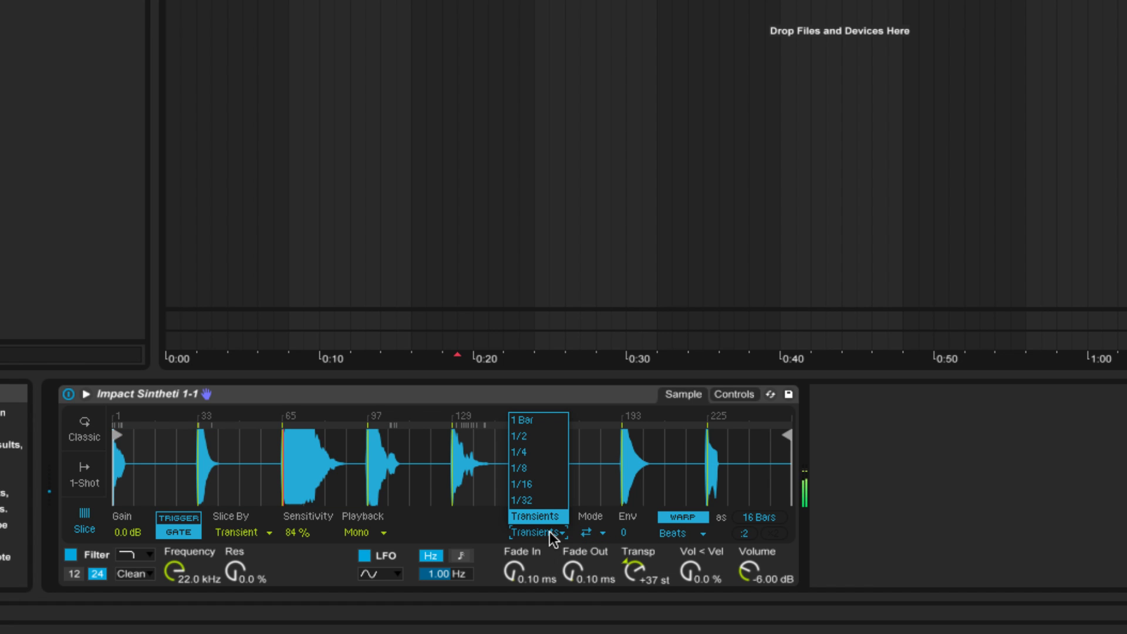
{"action": "left_click", "coordinate": [528, 492]}
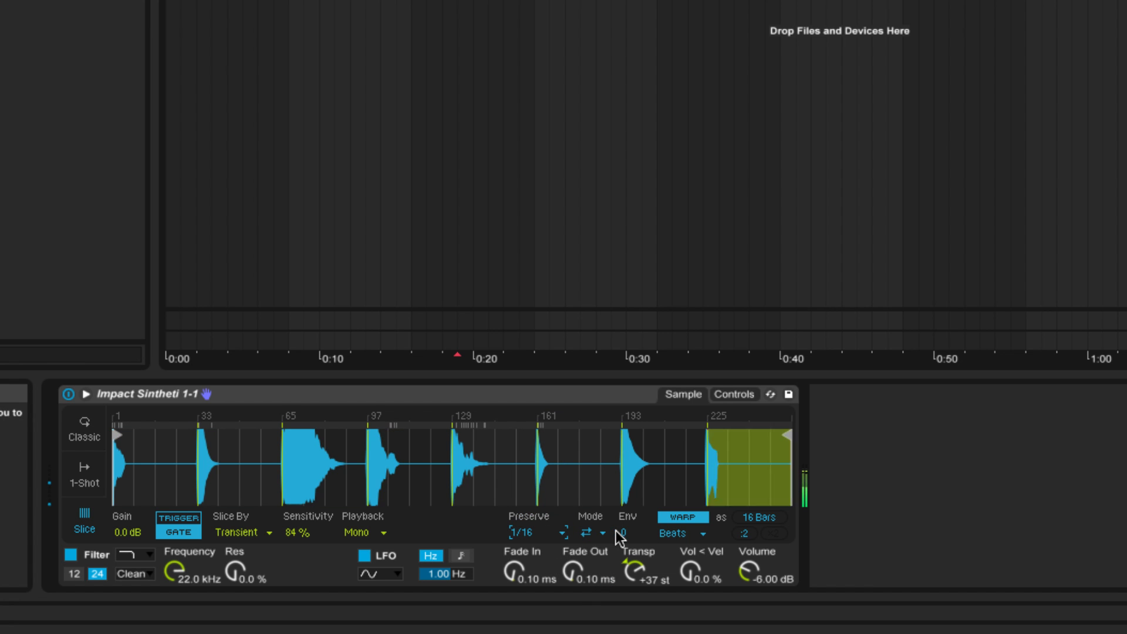
{"action": "mouse_move", "coordinate": [633, 532]}
{"action": "left_mouse_down"}
{"action": "mouse_move", "coordinate": [633, 544]}
{"action": "mouse_move", "coordinate": [632, 531]}
{"action": "left_mouse_up"}
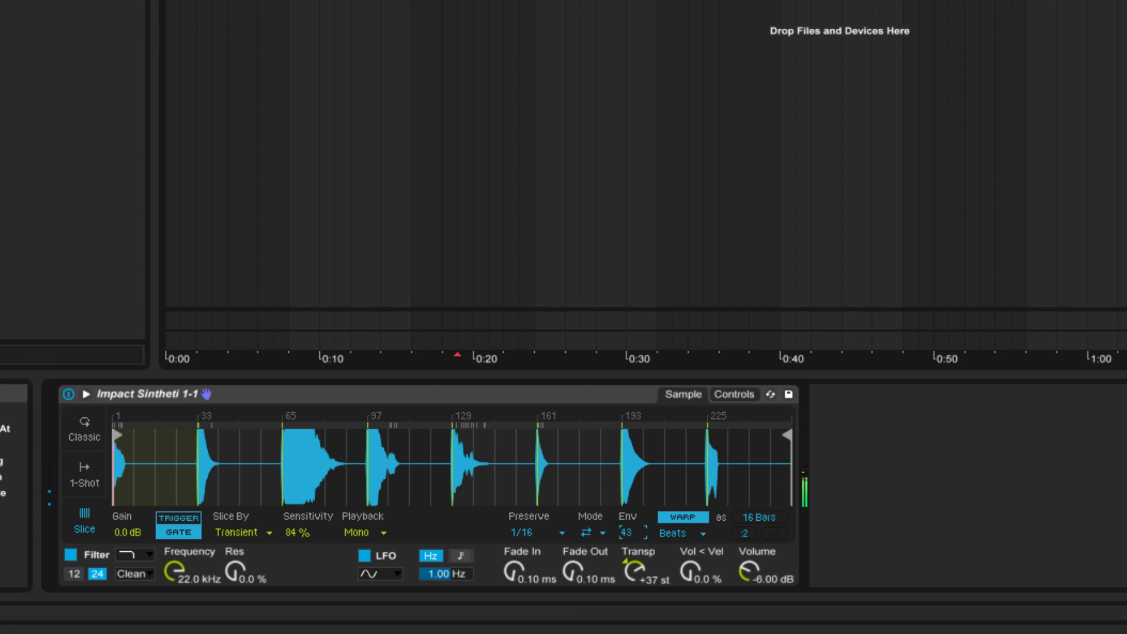
{"action": "left_click", "coordinate": [554, 533]}
{"action": "left_click", "coordinate": [542, 485]}
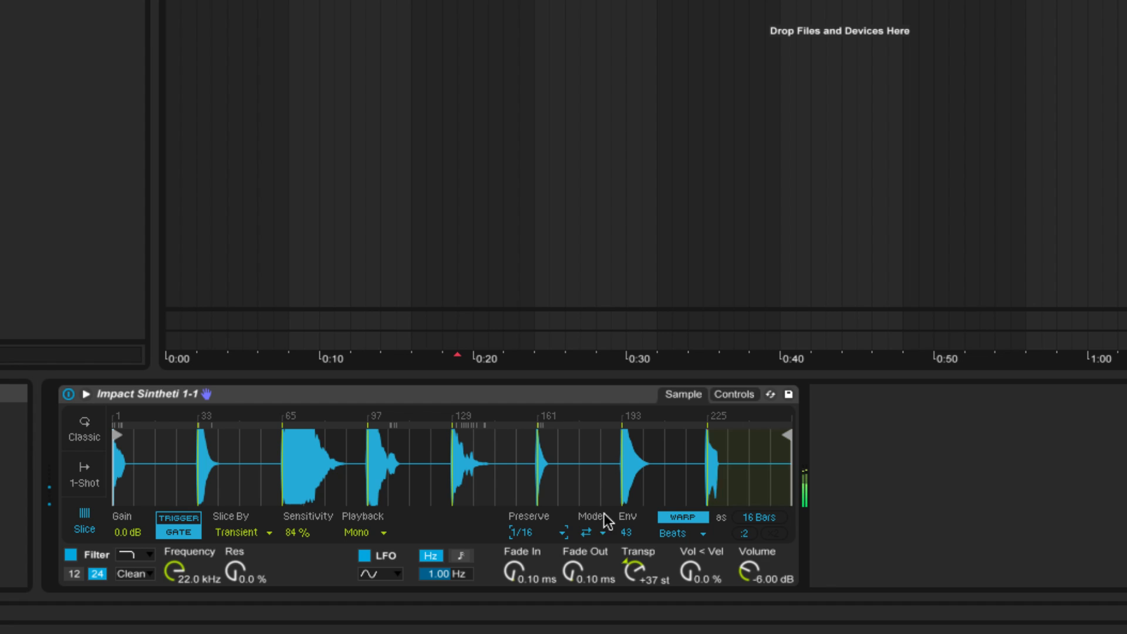
Set Preserve to 1/32 with a transient envelope of 0 and raise the transposition to +48 st.
{"action": "left_click", "coordinate": [552, 533]}
{"action": "left_click", "coordinate": [544, 500]}
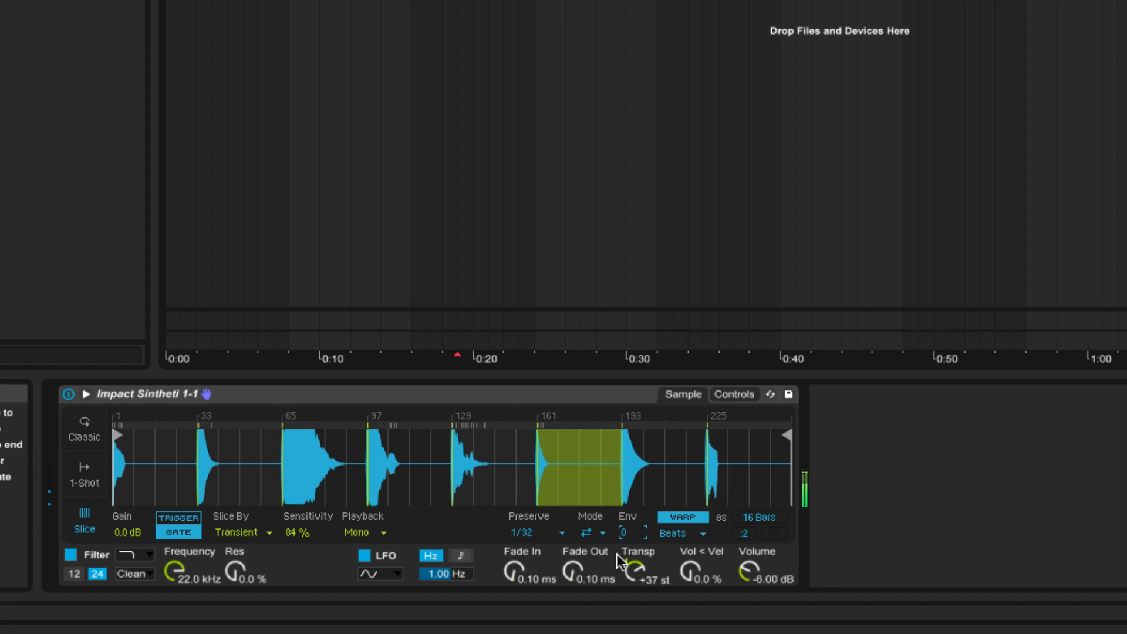
{"action": "mouse_move", "coordinate": [629, 566]}
{"action": "left_mouse_down"}
{"action": "mouse_move", "coordinate": [630, 630]}
{"action": "mouse_move", "coordinate": [629, 554]}
{"action": "left_mouse_up"}
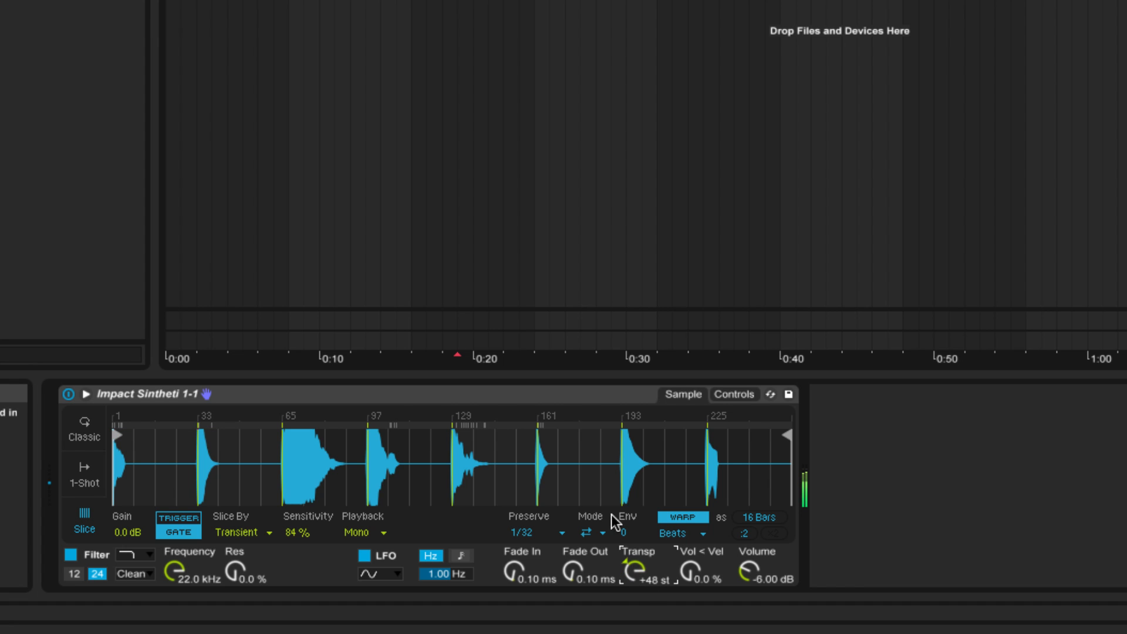
Switch Preserve back to 1/16 and raise the transient envelope to 61.
{"action": "left_click", "coordinate": [537, 532]}
{"action": "left_click", "coordinate": [521, 484]}
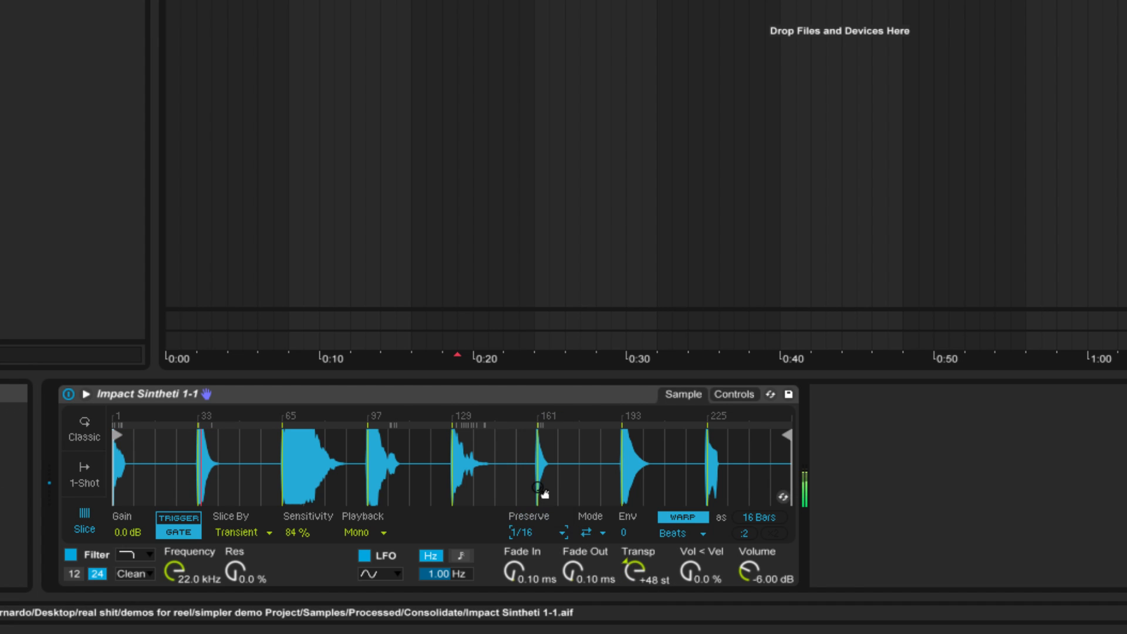
{"action": "left_click_drag", "start_coordinate": [623, 531], "coordinate": [625, 522]}
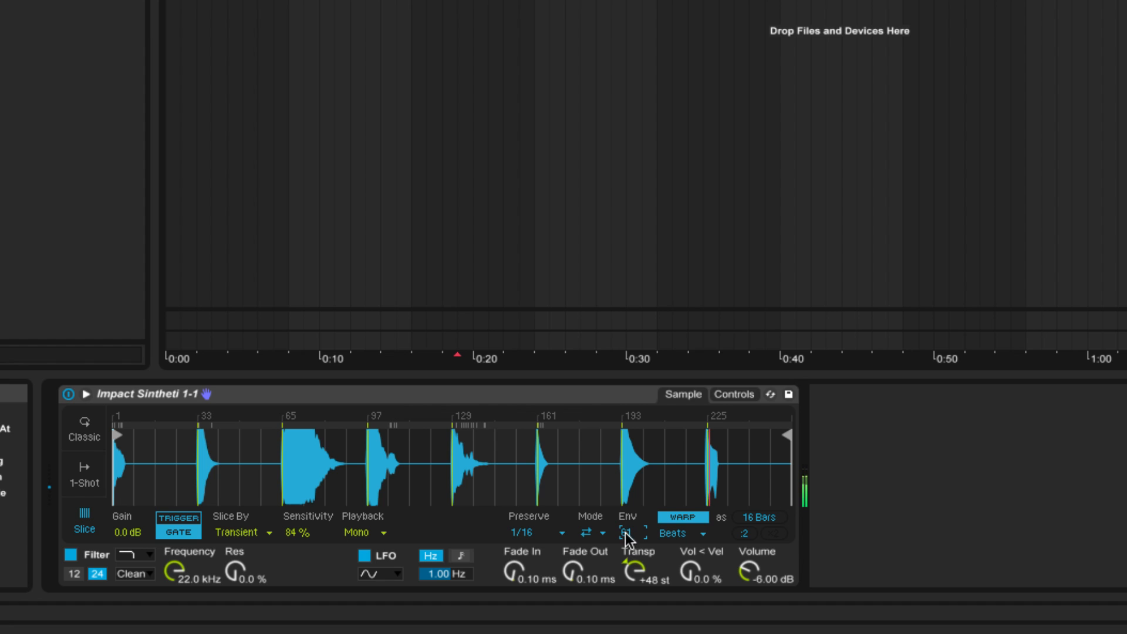
{"action": "left_click_drag", "start_coordinate": [635, 567], "coordinate": [662, 534]}
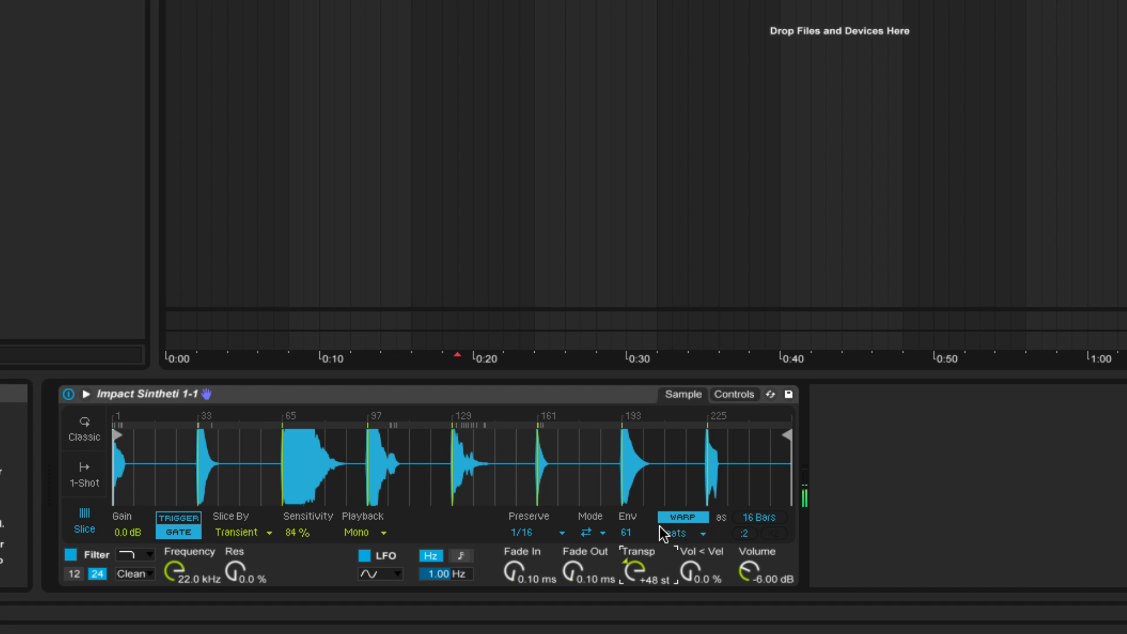
Set the warp mode to Complex and try shorter warp lengths by halving the sample's length and doubling it back.
{"action": "left_click", "coordinate": [728, 539]}
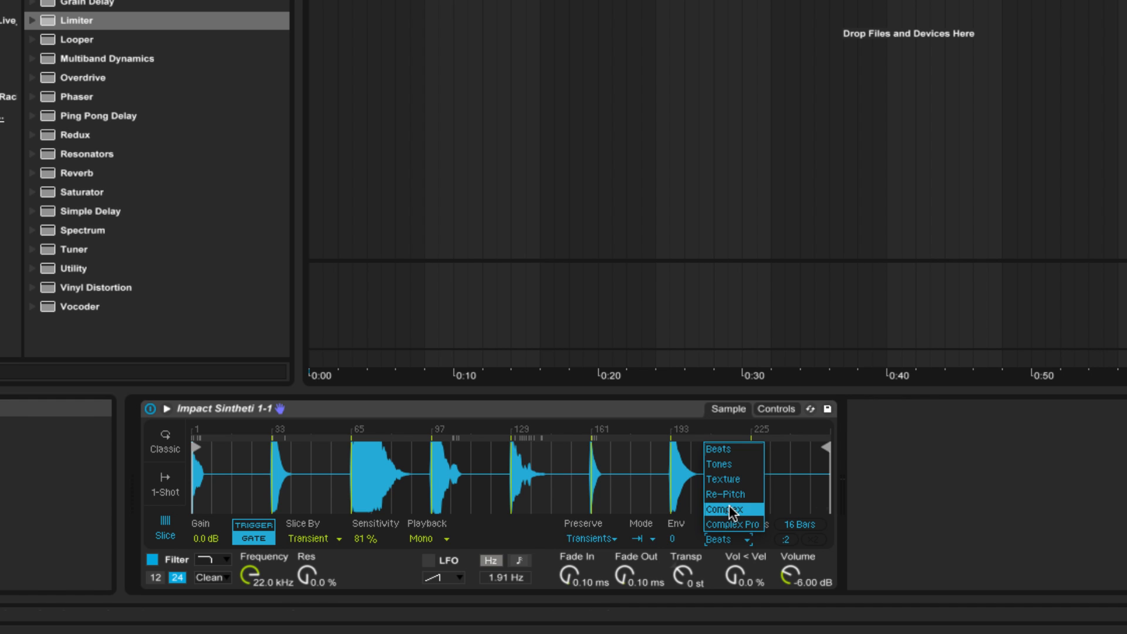
{"action": "left_click", "coordinate": [487, 328]}
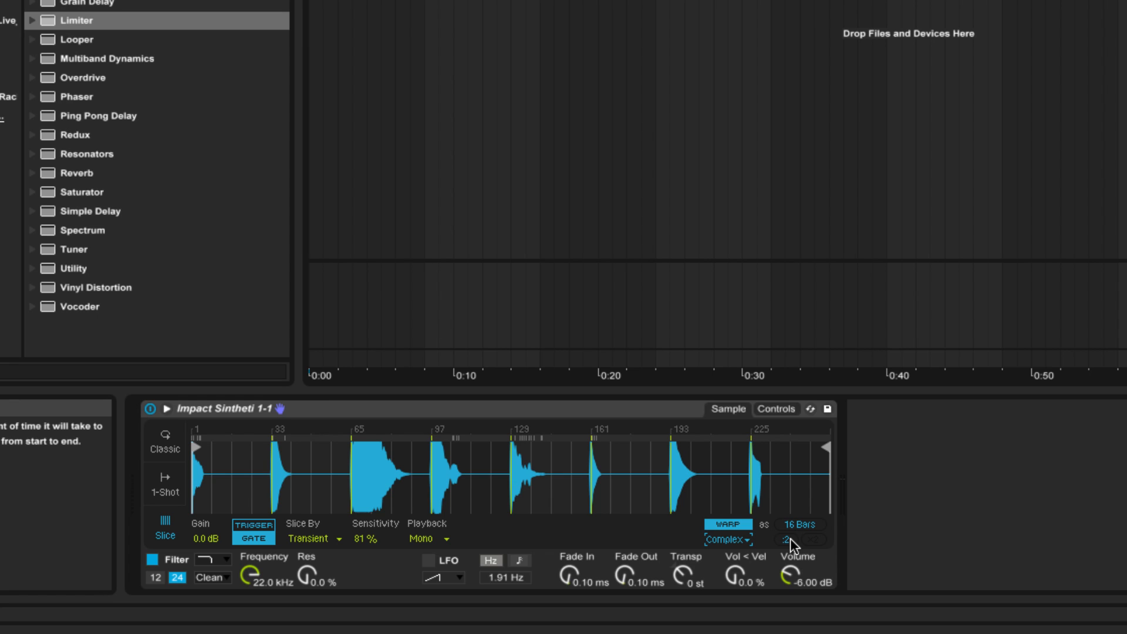
{"action": "left_click", "coordinate": [790, 538]}
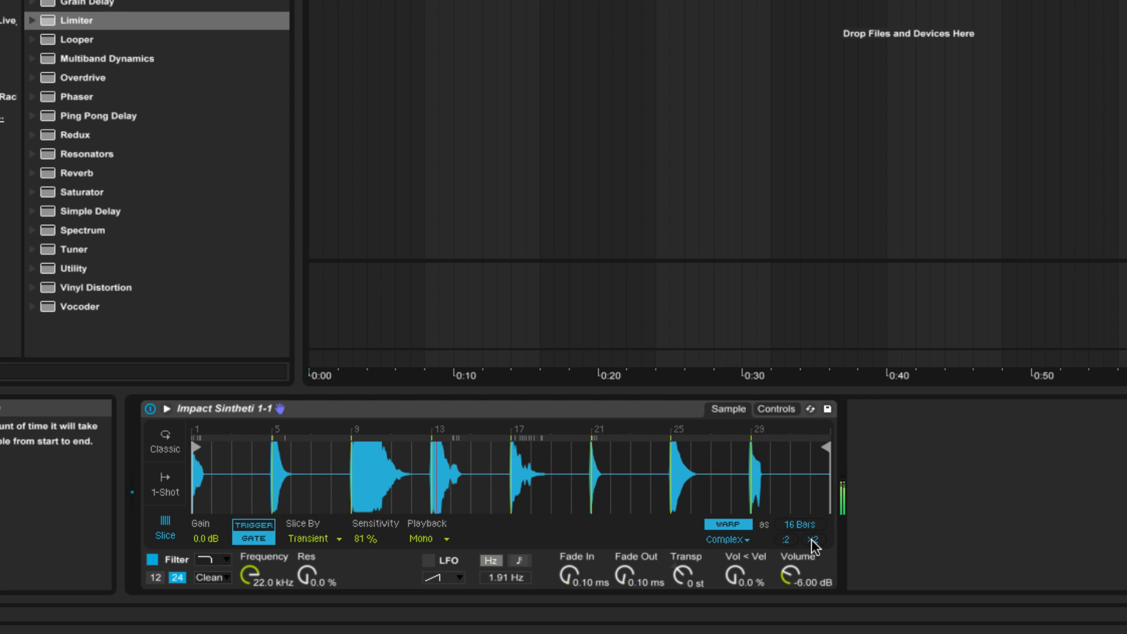
{"action": "left_click", "coordinate": [812, 539]}
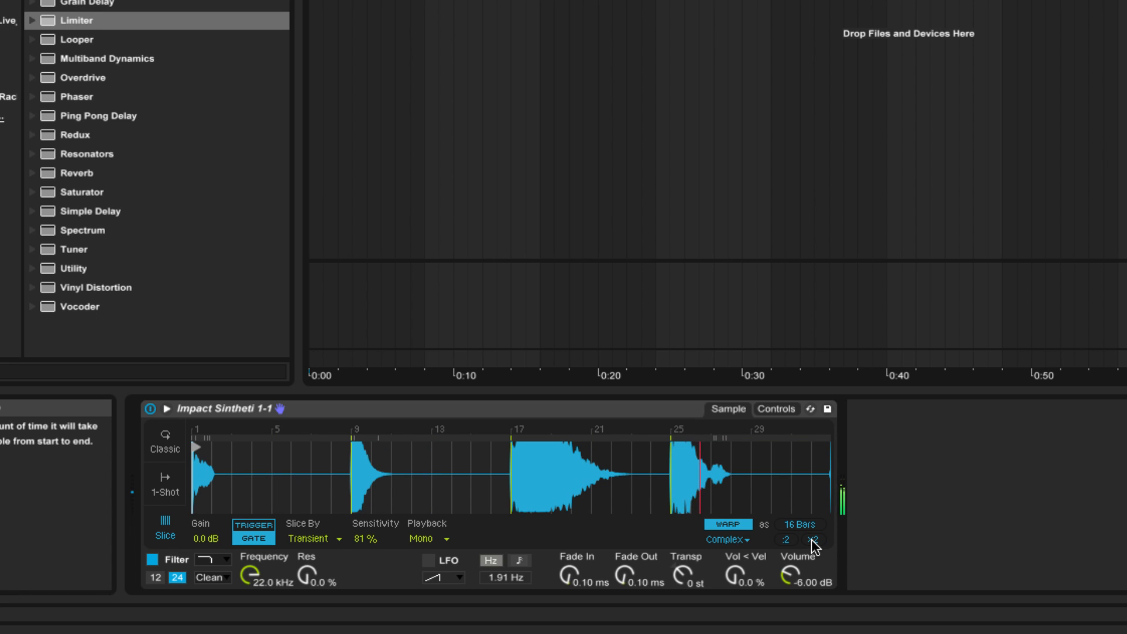
{"action": "left_click", "coordinate": [812, 539]}
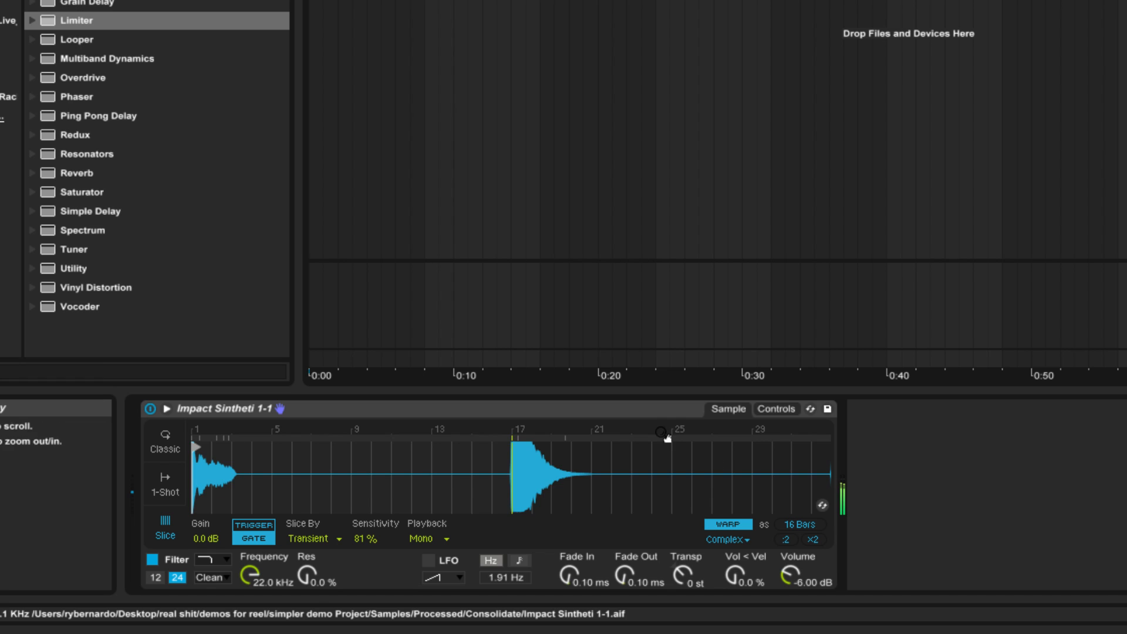
{"action": "left_click_drag", "start_coordinate": [662, 434], "coordinate": [661, 376]}
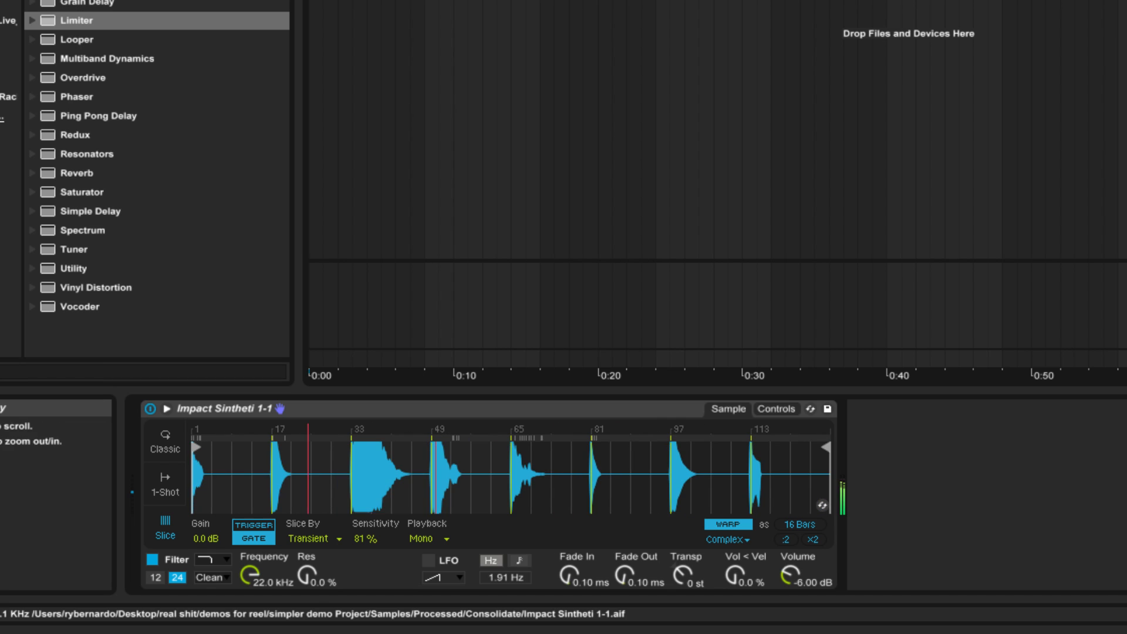
{"action": "left_click", "coordinate": [812, 539]}
{"action": "left_click_drag", "start_coordinate": [619, 429], "coordinate": [407, 430]}
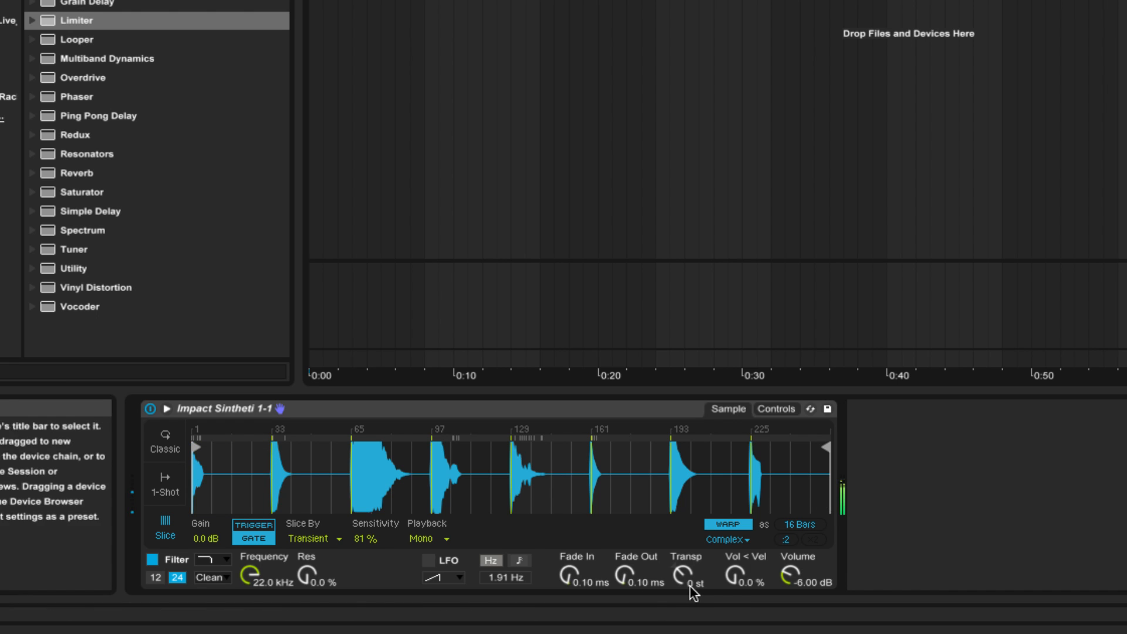
Try transpositions of +16 and +40 st in Complex mode and reset the transposition to 0 st.
{"action": "left_click_drag", "start_coordinate": [733, 580], "coordinate": [678, 554]}
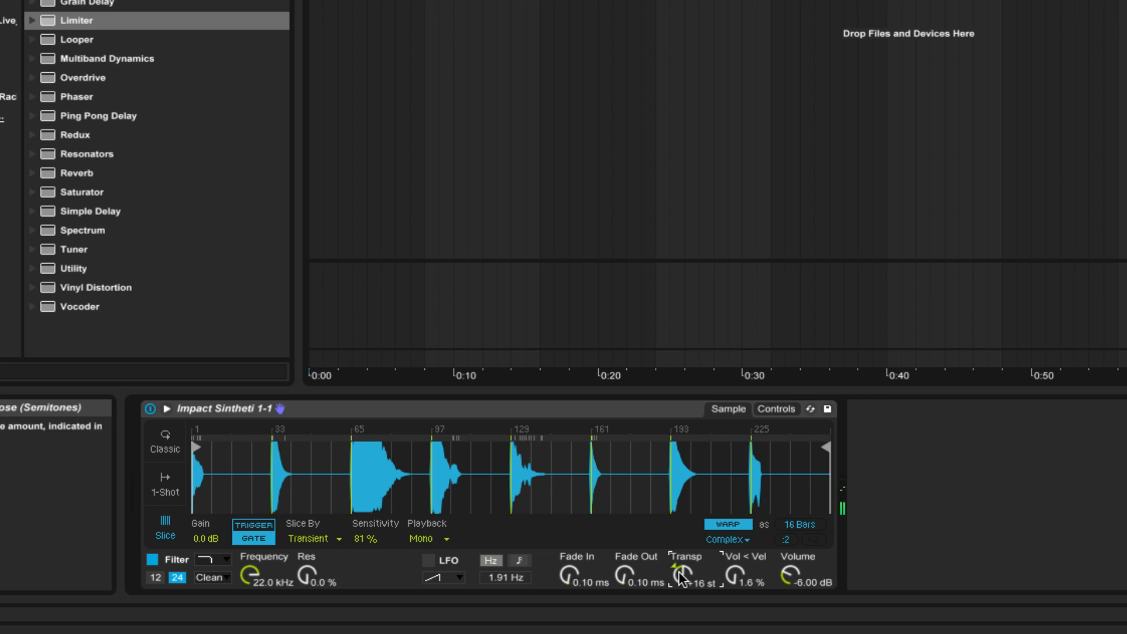
{"action": "left_click_drag", "start_coordinate": [680, 577], "coordinate": [681, 560]}
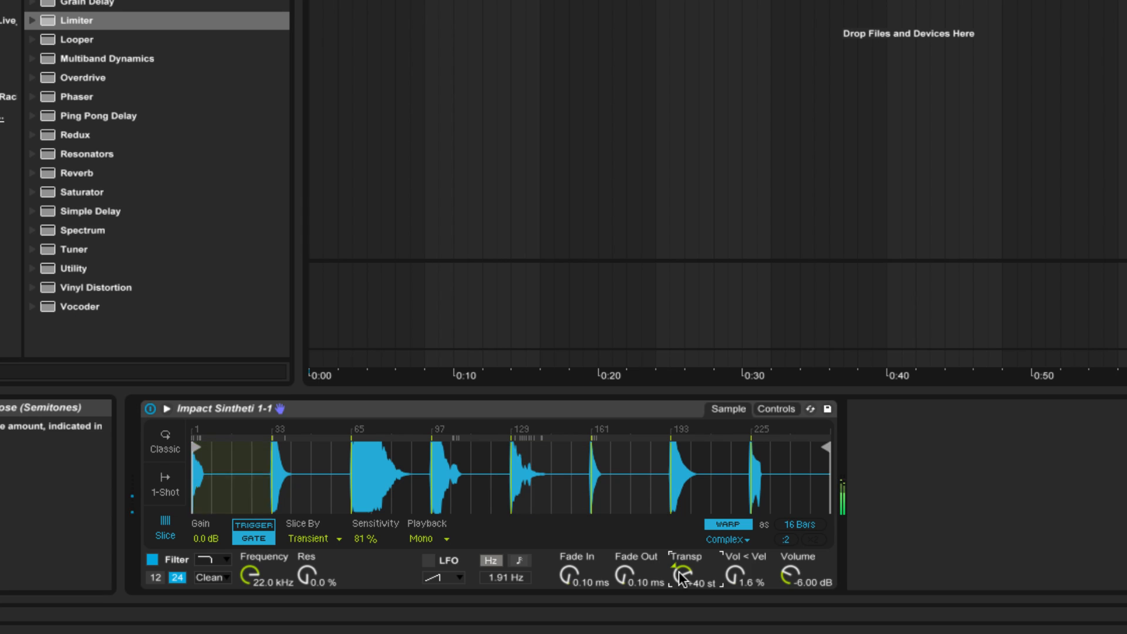
{"action": "mouse_move", "coordinate": [681, 576]}
{"action": "left_mouse_down"}
{"action": "mouse_move", "coordinate": [681, 567]}
{"action": "mouse_move", "coordinate": [681, 622]}
{"action": "mouse_move", "coordinate": [680, 567]}
{"action": "left_mouse_up"}
{"action": "key", "text": "BackSpace"}
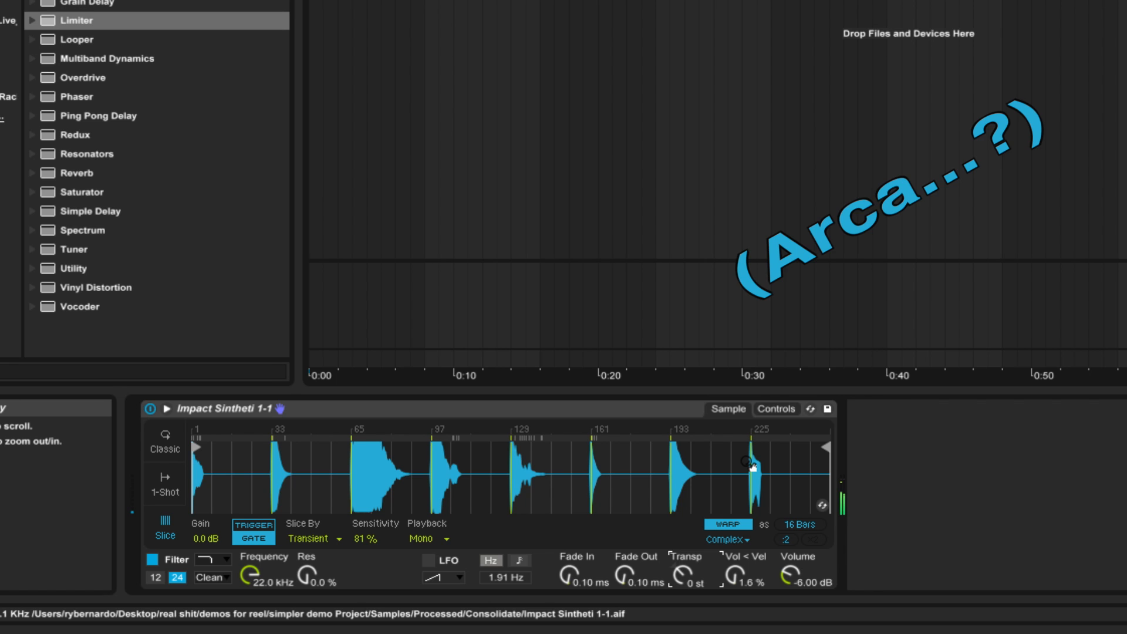
Enable the pitch envelope with a 0.00 ms attack and 104 ms decay, and set the sample's transposition to +20 st.
{"action": "left_click", "coordinate": [776, 409]}
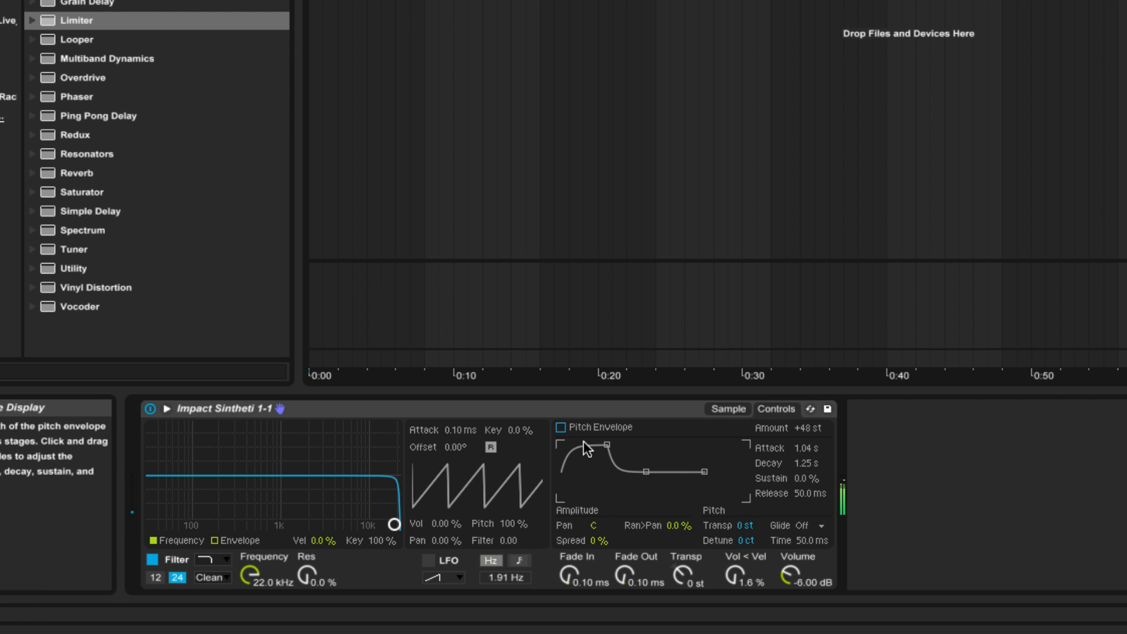
{"action": "left_click", "coordinate": [561, 427]}
{"action": "mouse_move", "coordinate": [804, 446]}
{"action": "left_mouse_down"}
{"action": "mouse_move", "coordinate": [803, 499]}
{"action": "mouse_move", "coordinate": [813, 463]}
{"action": "left_mouse_up"}
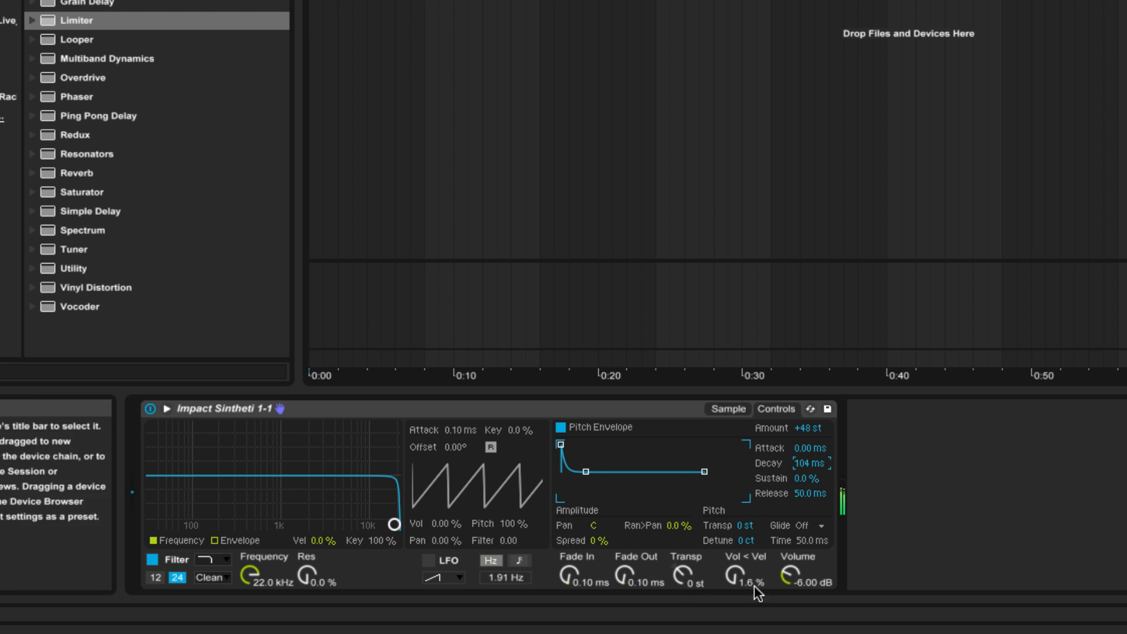
{"action": "left_click_drag", "start_coordinate": [739, 578], "coordinate": [691, 565]}
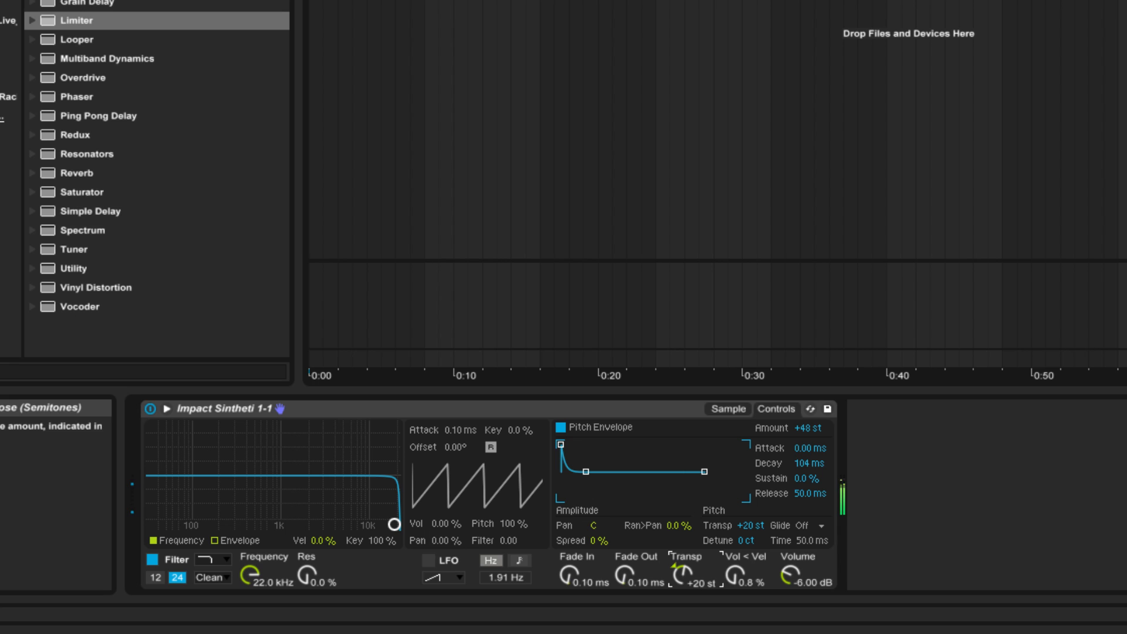
Return to the sample's waveform view and change the warp mode to Complex Pro.
{"action": "left_click", "coordinate": [728, 408]}
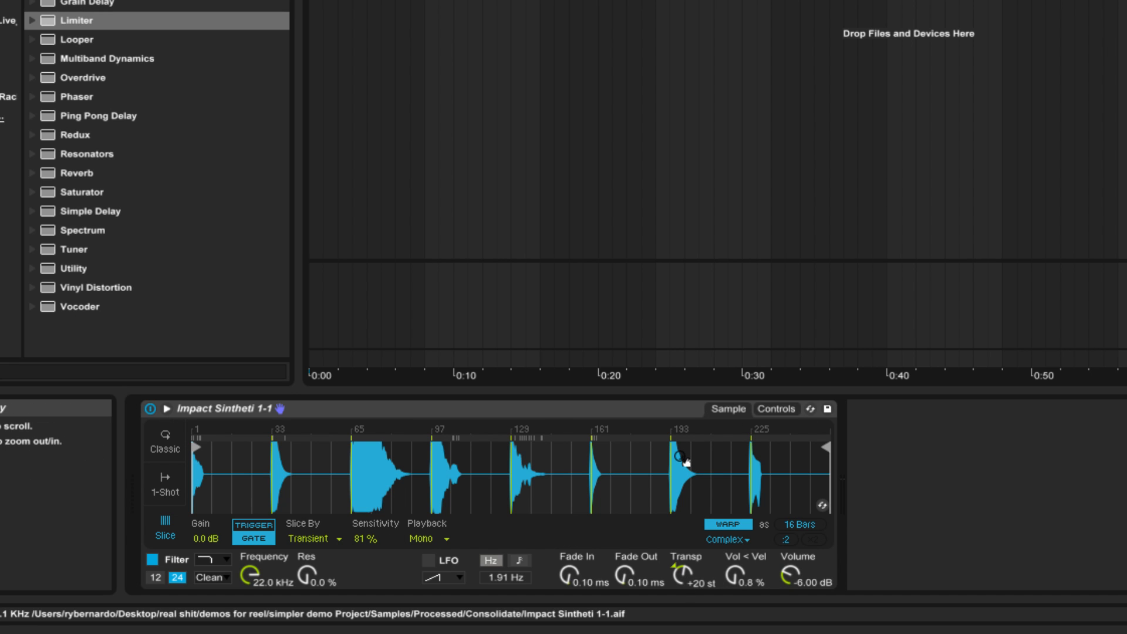
{"action": "left_click", "coordinate": [726, 538]}
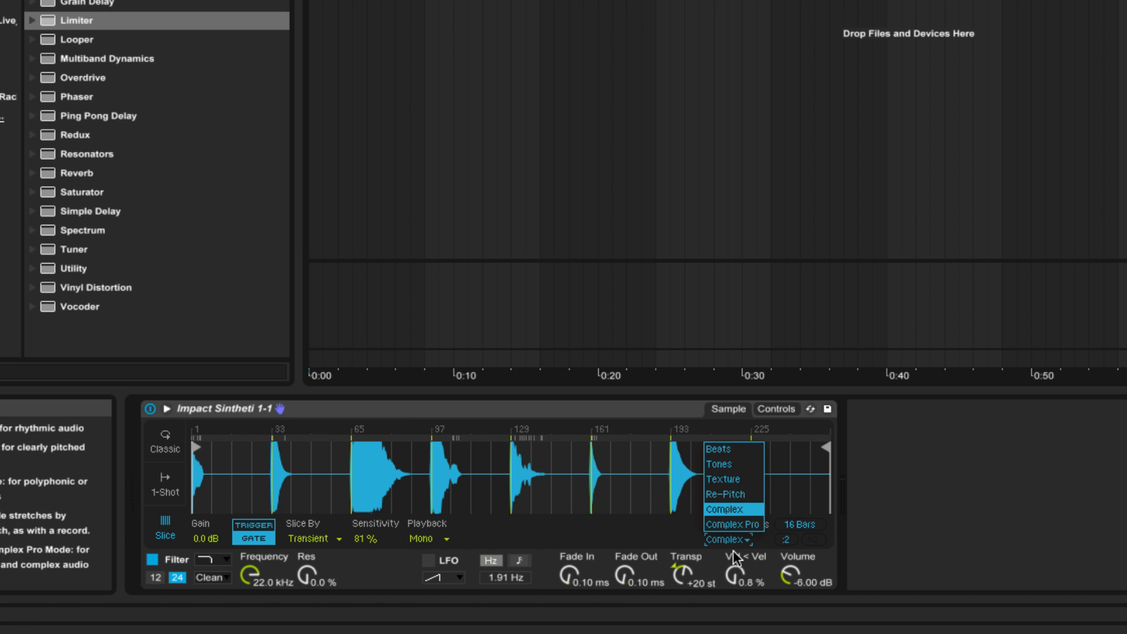
{"action": "left_click", "coordinate": [733, 524]}
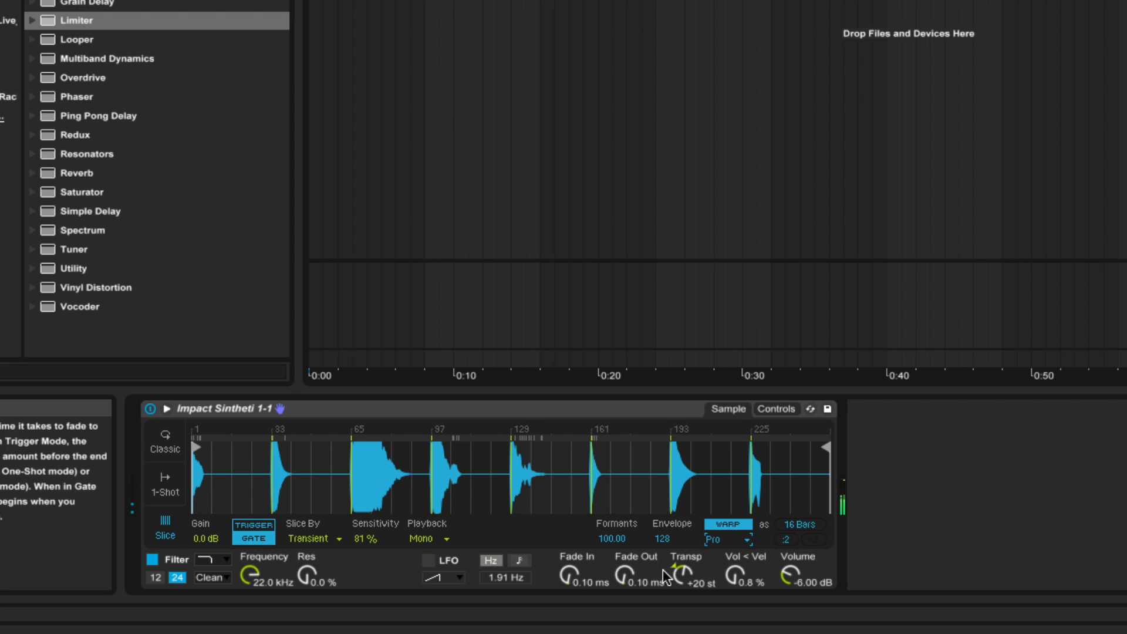
Set the Complex Pro envelope to 8 and lower the formants to about 36.
{"action": "left_click", "coordinate": [662, 538]}
{"action": "type", "text": "8"}
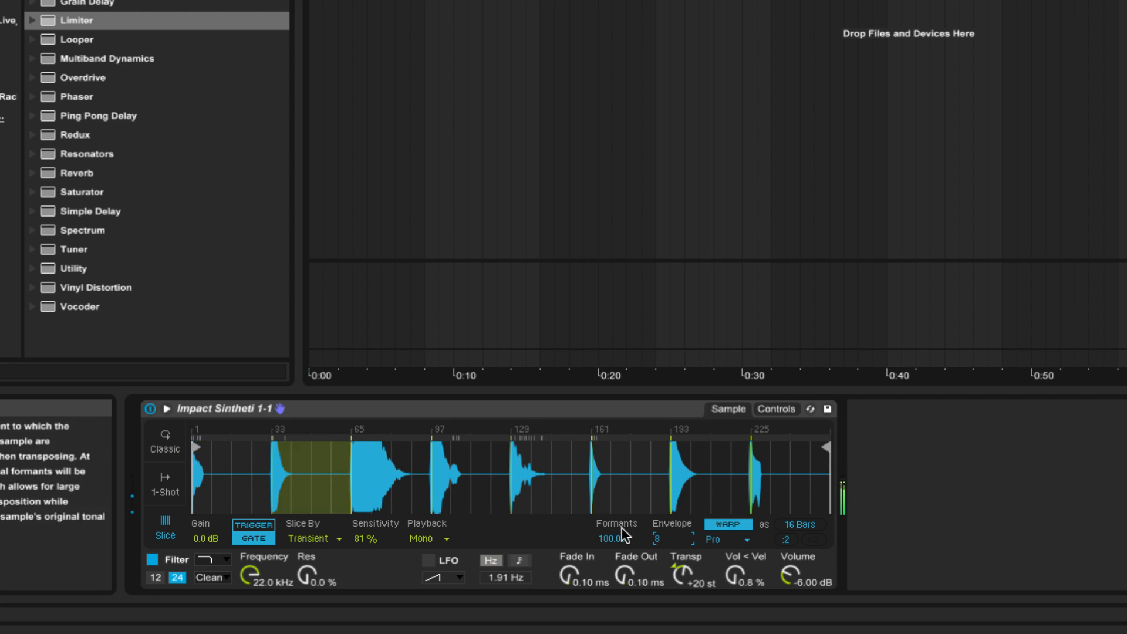
{"action": "left_click_drag", "start_coordinate": [619, 537], "coordinate": [624, 560]}
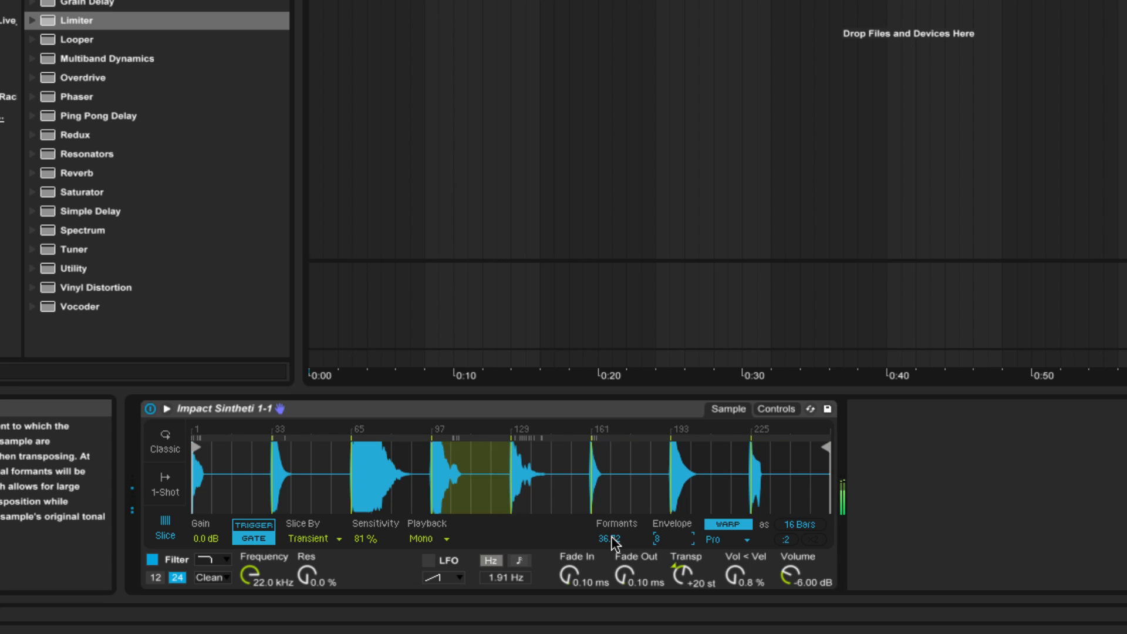
Raise the Complex Pro formants and change the impact sample's warp mode to Re-Pitch.
{"action": "left_click_drag", "start_coordinate": [611, 536], "coordinate": [611, 506]}
{"action": "left_click", "coordinate": [741, 540]}
{"action": "left_click", "coordinate": [731, 499]}
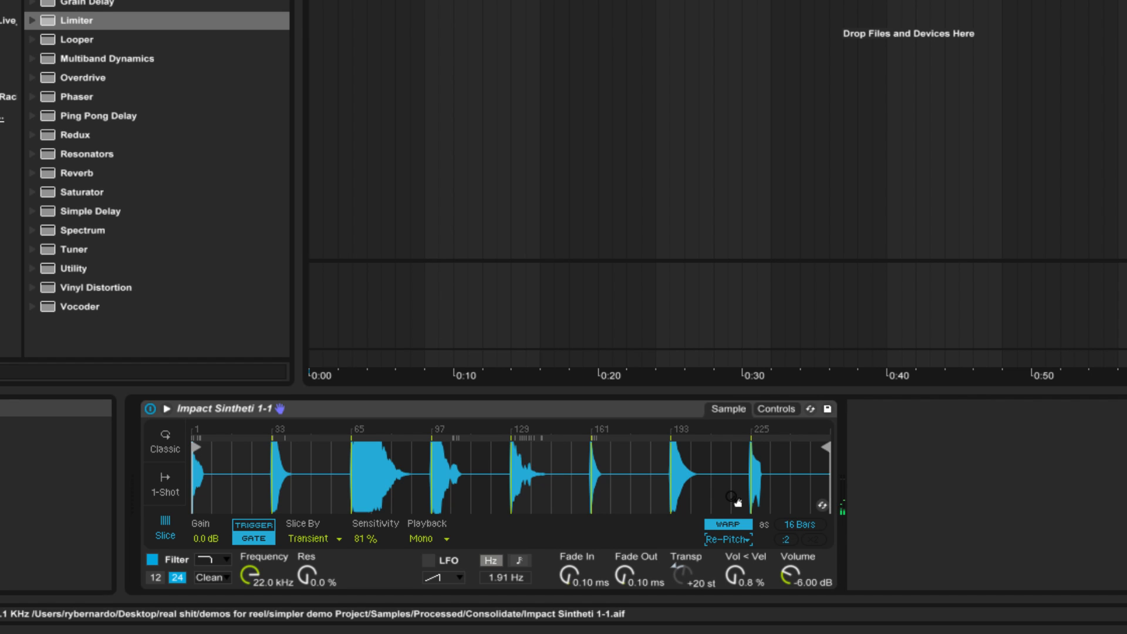
Halve the impact sample's warped length four times.
{"action": "left_click", "coordinate": [784, 538]}
{"action": "left_click", "coordinate": [783, 537]}
{"action": "left_click", "coordinate": [782, 537]}
{"action": "left_click", "coordinate": [782, 538]}
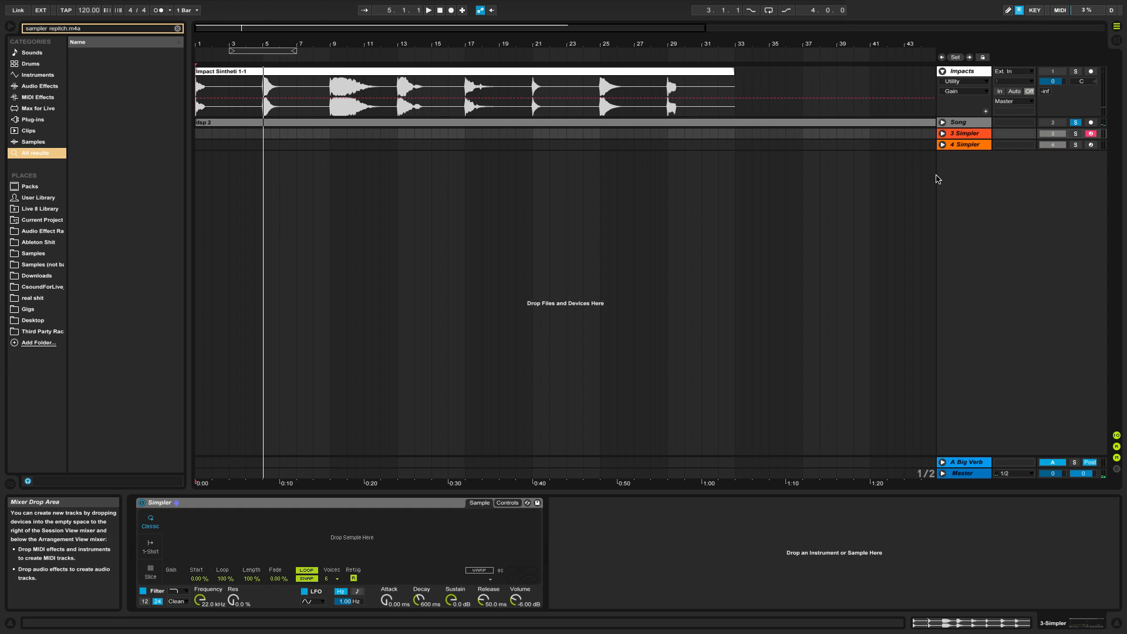
Unfold the Song track, fold the Impacts track and load the dsp 2 clip into the empty Simpler.
{"action": "left_click", "coordinate": [942, 123]}
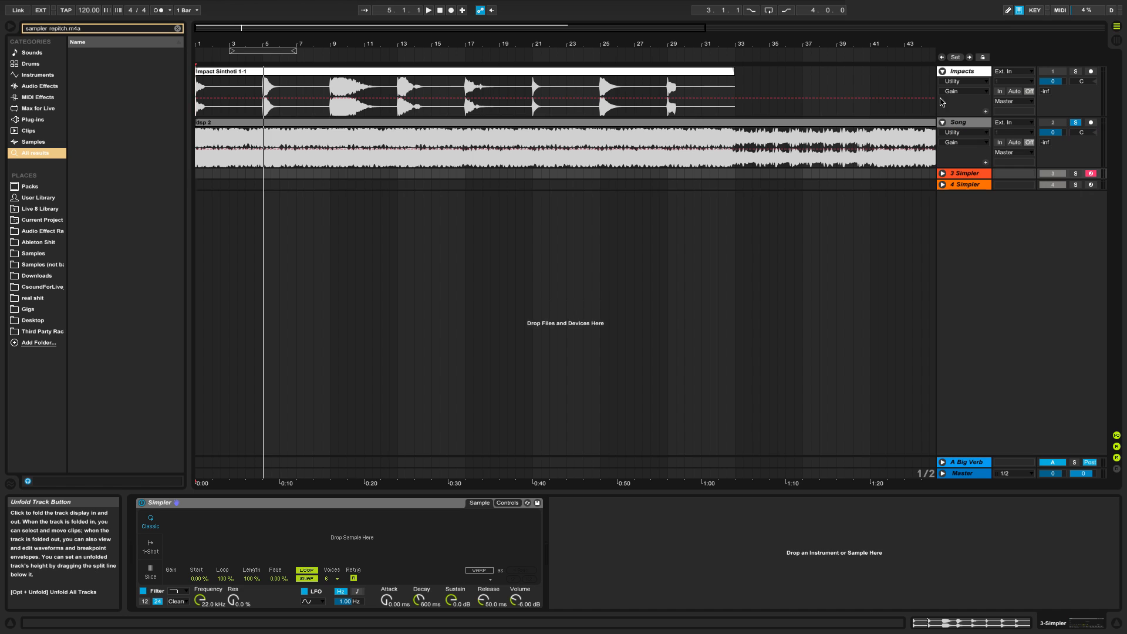
{"action": "left_click", "coordinate": [943, 71]}
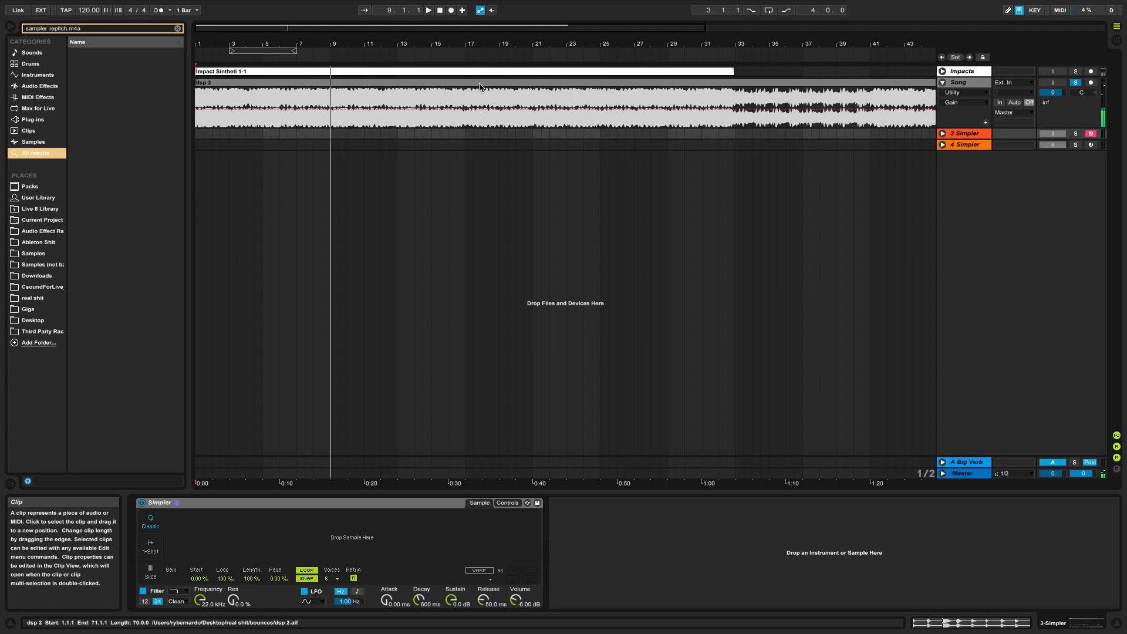
{"action": "left_click_drag", "start_coordinate": [479, 87], "coordinate": [385, 532]}
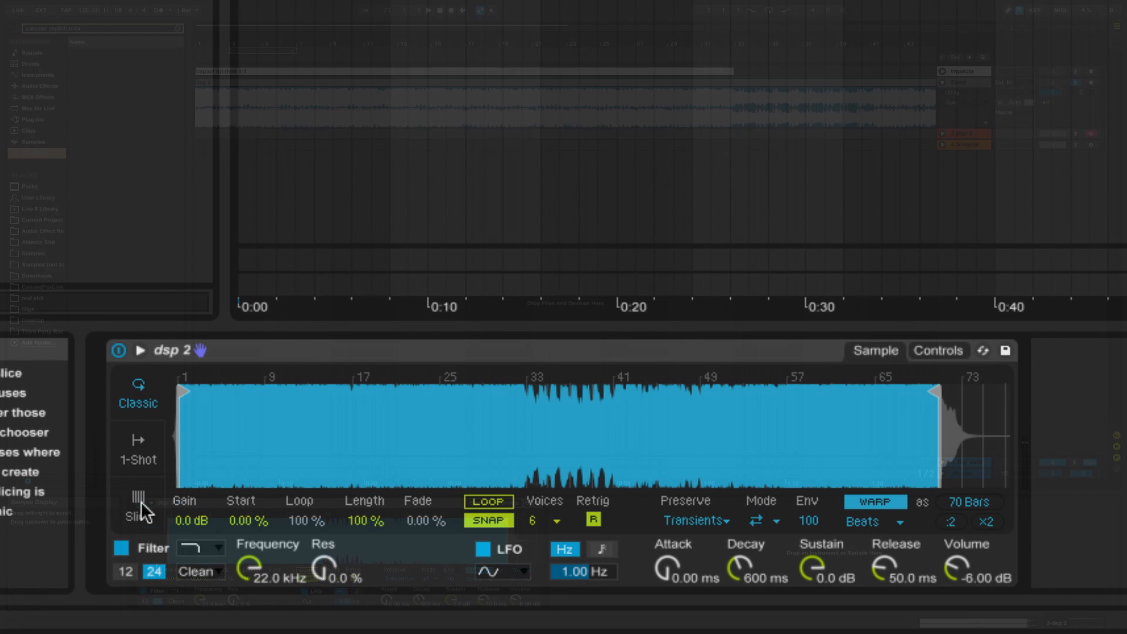
Put the dsp 2 sample in Slice mode and slice it by Region into 64 regions.
{"action": "left_click", "coordinate": [151, 573]}
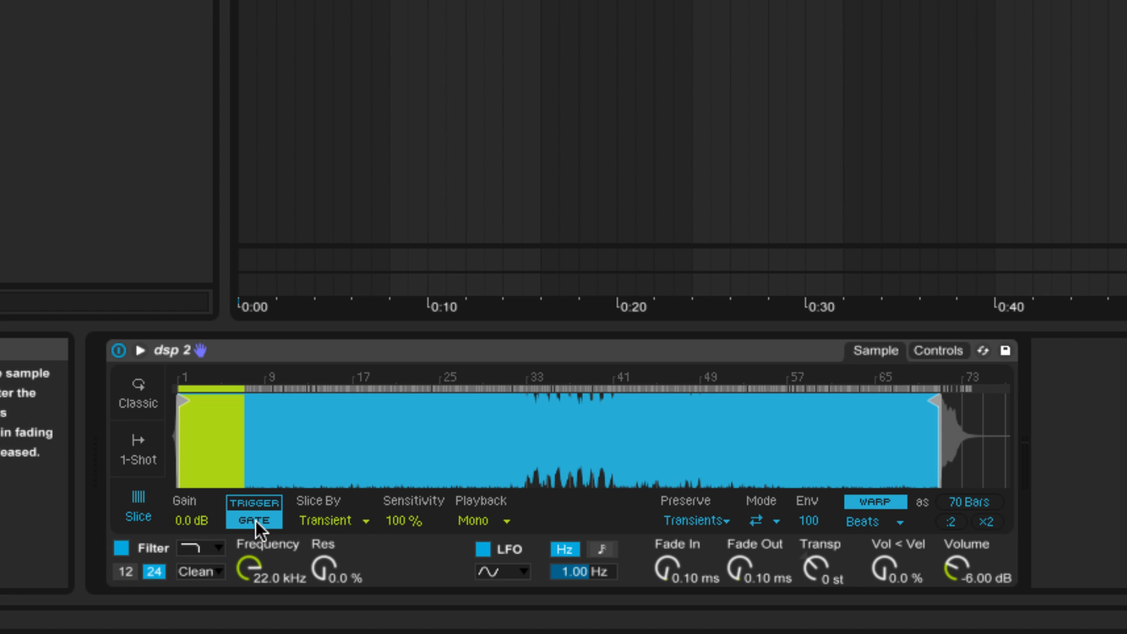
{"action": "left_click", "coordinate": [332, 520]}
{"action": "left_click", "coordinate": [328, 578]}
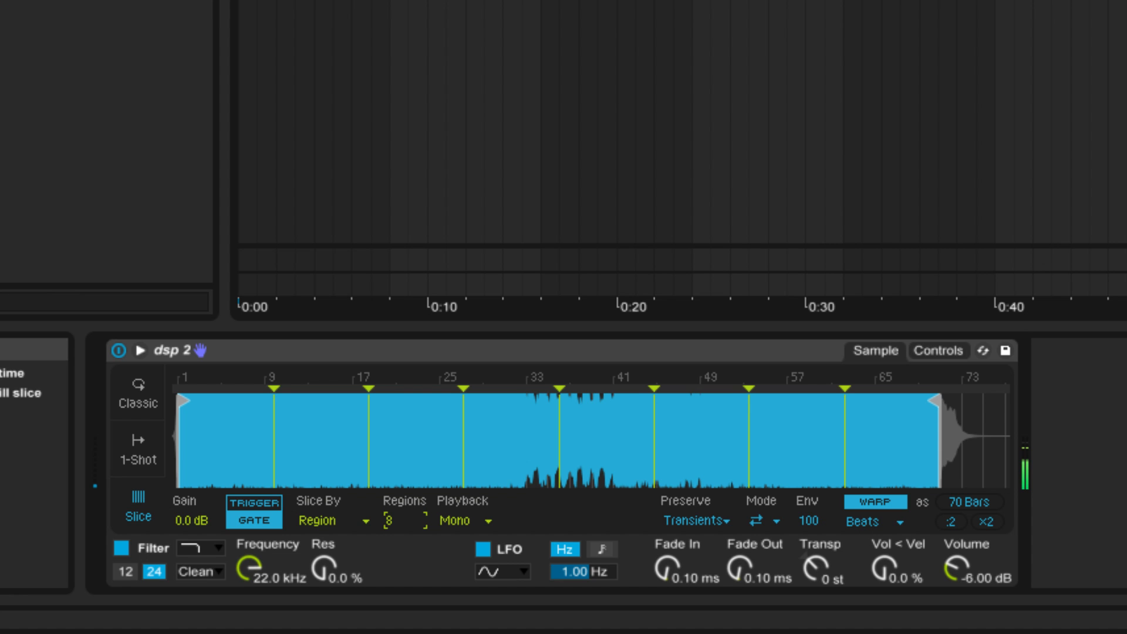
{"action": "left_click_drag", "start_coordinate": [403, 521], "coordinate": [403, 455]}
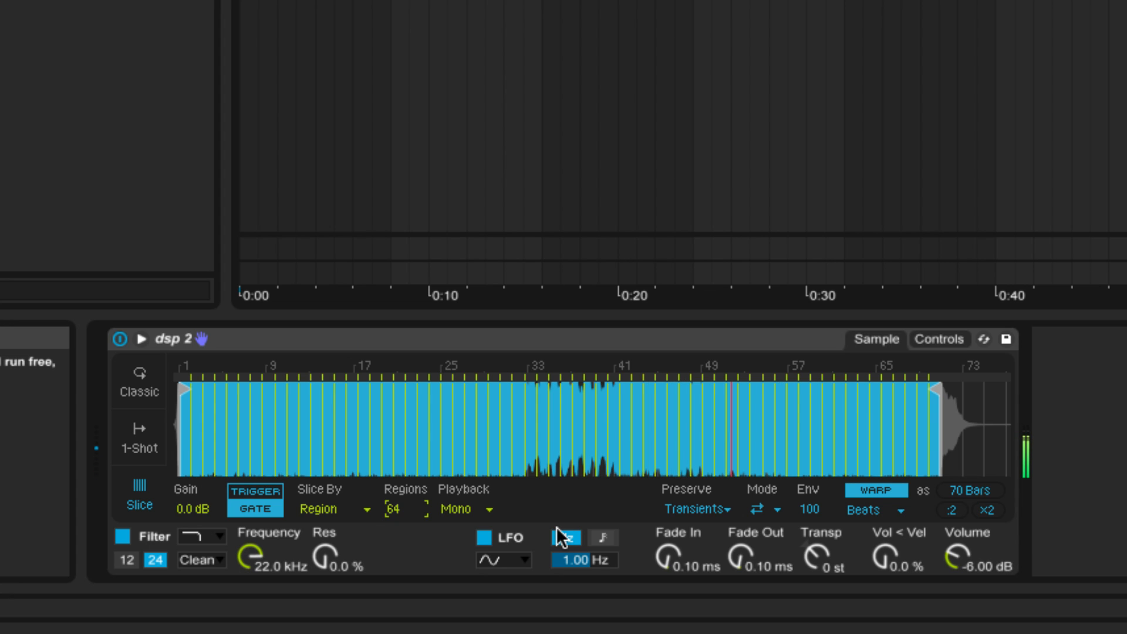
Change the dsp 2 sample's warp mode to Texture and double its warped length three times.
{"action": "left_click", "coordinate": [875, 508]}
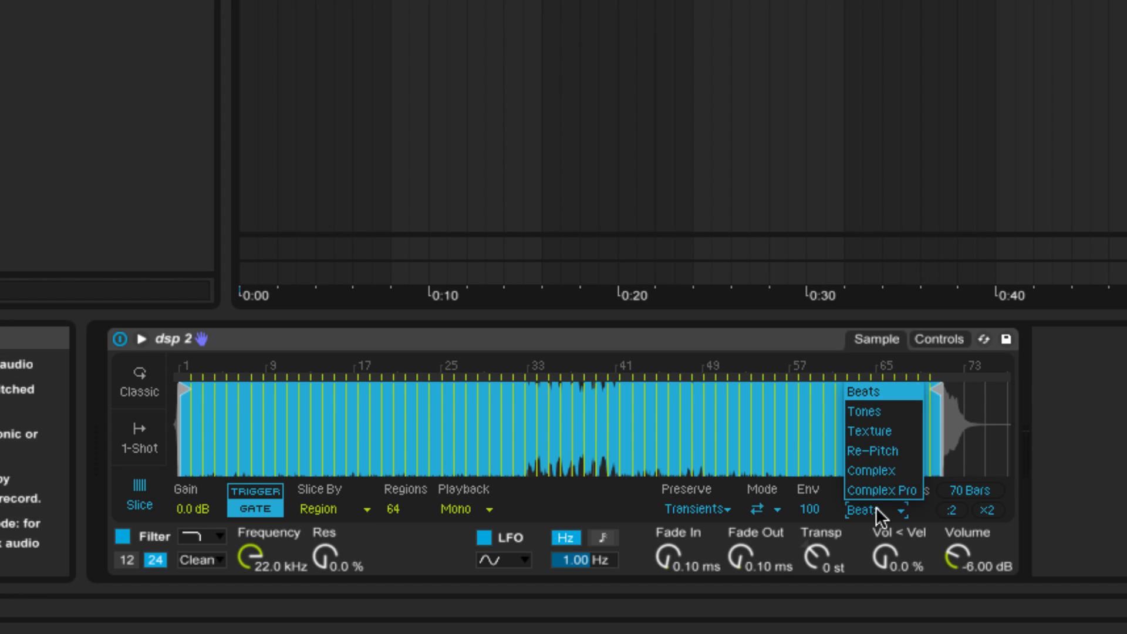
{"action": "left_click", "coordinate": [881, 433]}
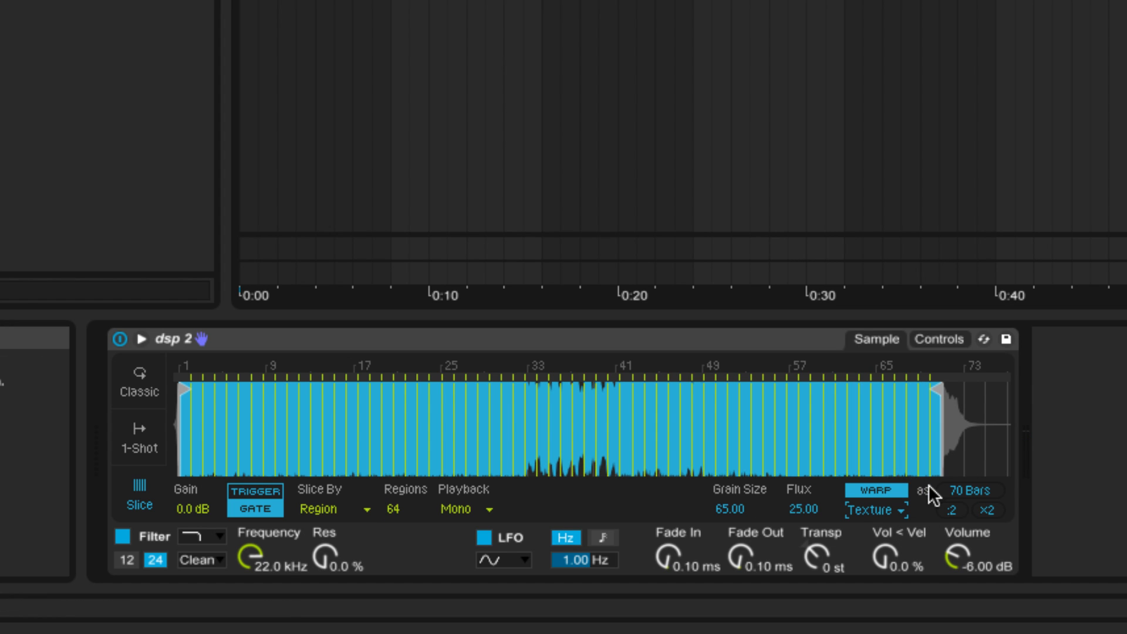
{"action": "left_click", "coordinate": [991, 509]}
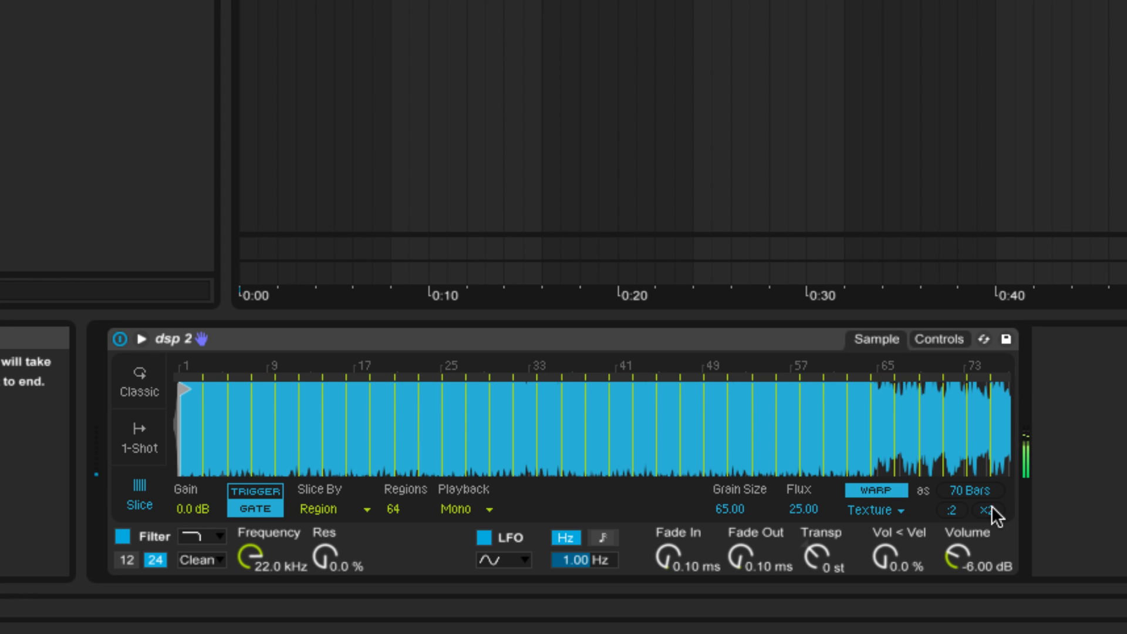
{"action": "left_click", "coordinate": [991, 510]}
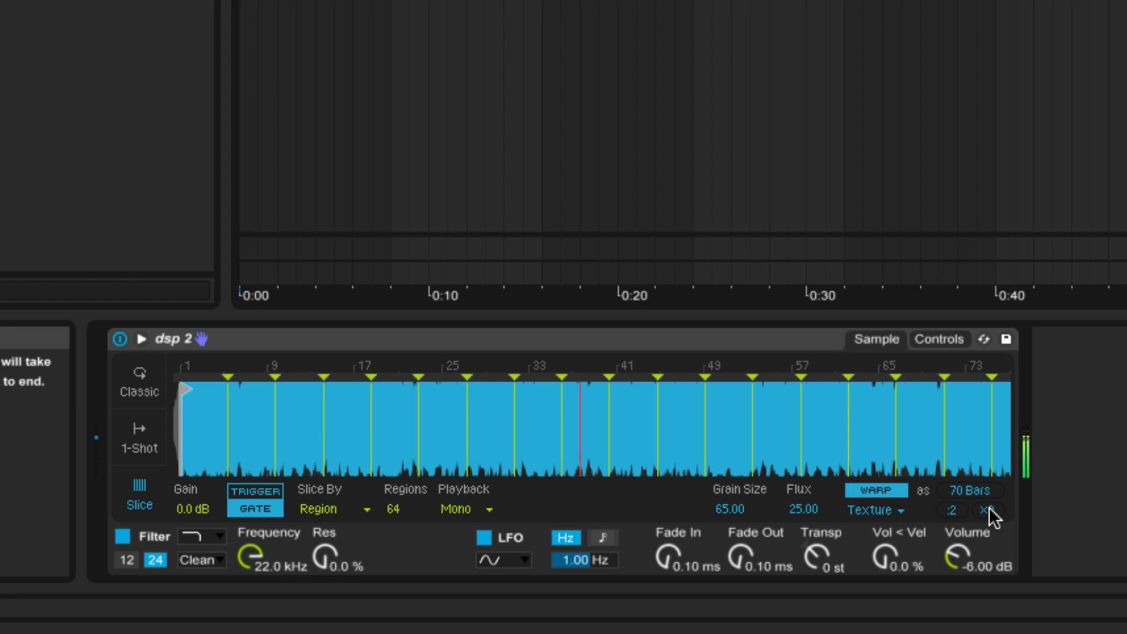
{"action": "left_click", "coordinate": [988, 509]}
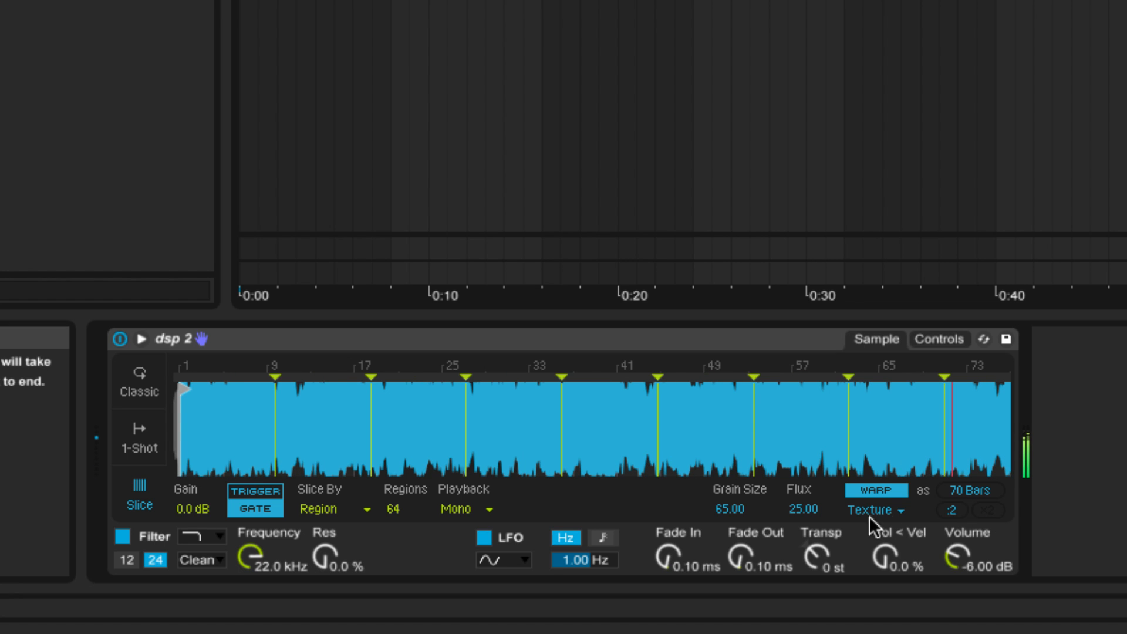
{"action": "left_click_drag", "start_coordinate": [654, 371], "coordinate": [654, 264]}
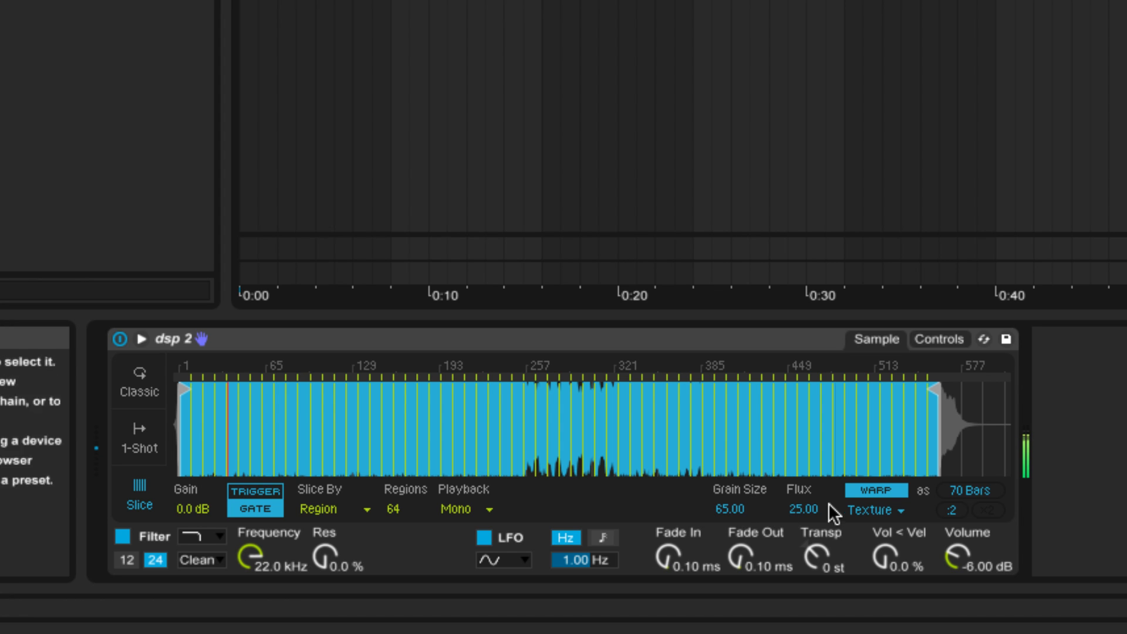
Try flux 0.00 with grain size 234.45, and settle on flux 100.00 with grain size 263.00.
{"action": "left_click_drag", "start_coordinate": [830, 513], "coordinate": [829, 555]}
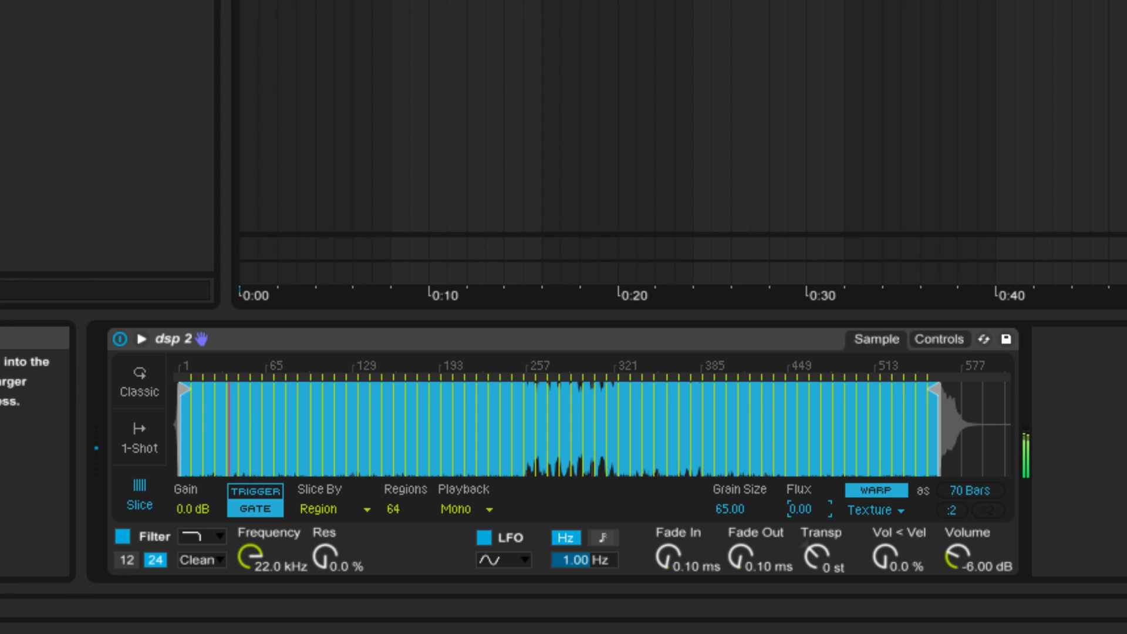
{"action": "mouse_move", "coordinate": [729, 508]}
{"action": "left_mouse_down"}
{"action": "mouse_move", "coordinate": [730, 490]}
{"action": "mouse_move", "coordinate": [730, 514]}
{"action": "mouse_move", "coordinate": [727, 505]}
{"action": "left_mouse_up"}
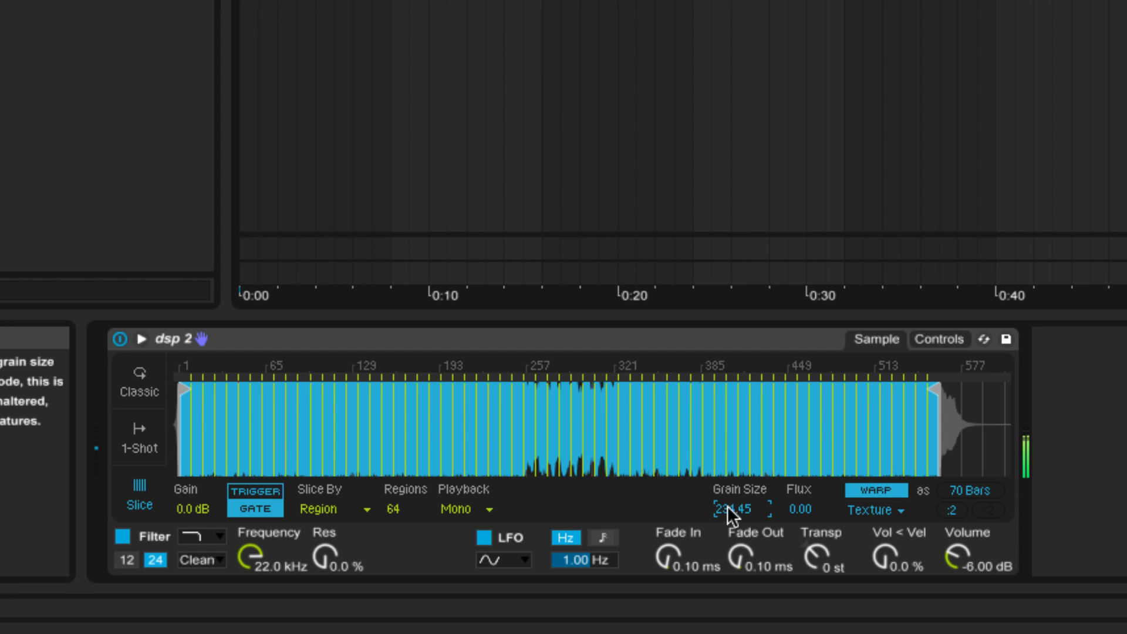
{"action": "left_click_drag", "start_coordinate": [799, 501], "coordinate": [799, 482]}
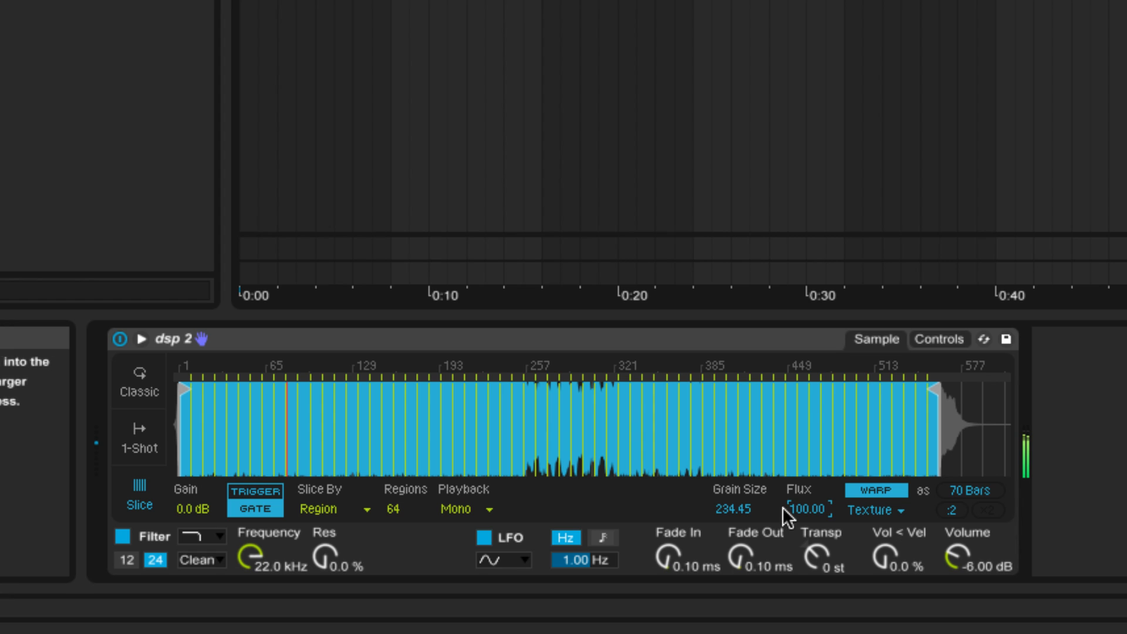
{"action": "left_click", "coordinate": [733, 508]}
{"action": "mouse_move", "coordinate": [733, 508]}
{"action": "left_mouse_down"}
{"action": "mouse_move", "coordinate": [733, 539]}
{"action": "mouse_move", "coordinate": [733, 509]}
{"action": "mouse_move", "coordinate": [749, 508]}
{"action": "left_mouse_up"}
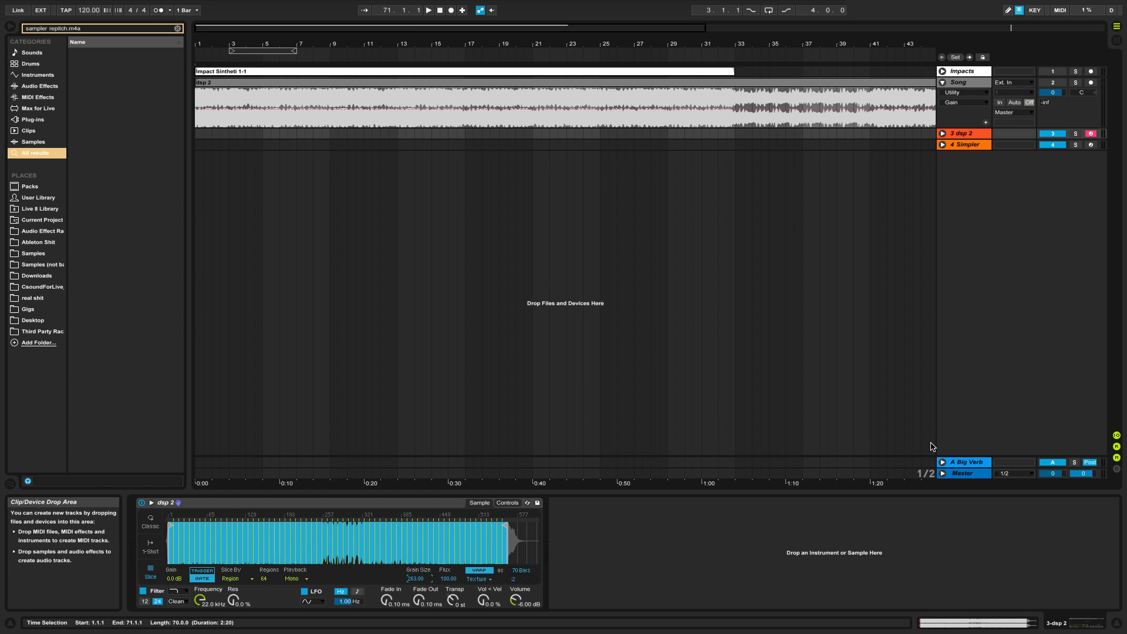
Unfold the A Big Verb return track and raise the dsp 2 track's send to it to about -5.0.
{"action": "left_click", "coordinate": [942, 461]}
{"action": "left_click", "coordinate": [973, 423]}
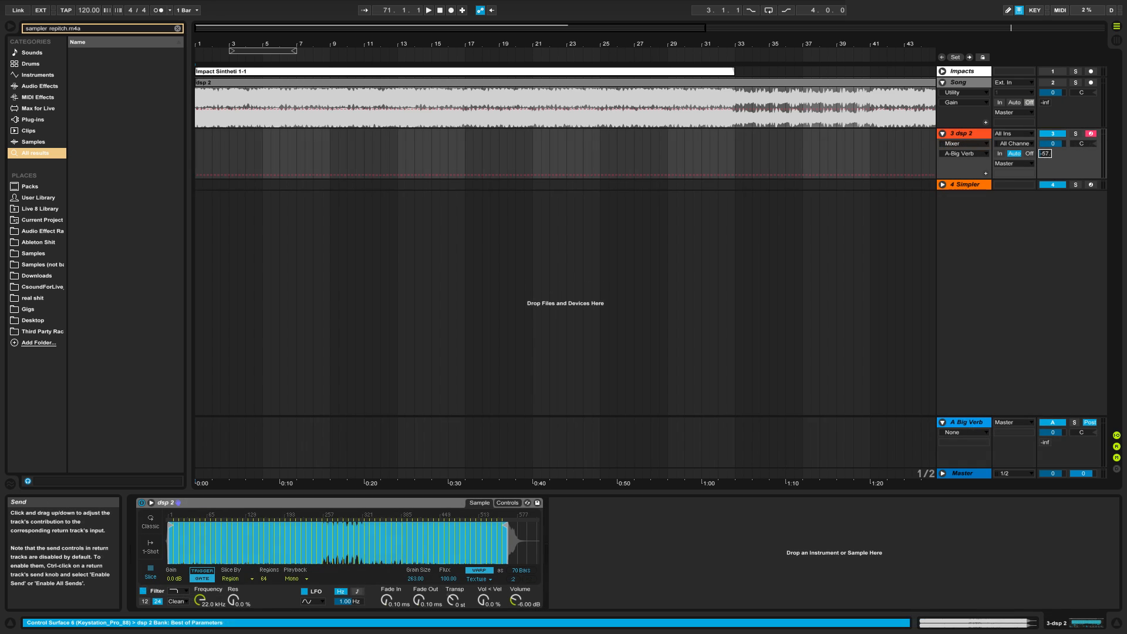
{"action": "left_click_drag", "start_coordinate": [1045, 154], "coordinate": [1045, 132]}
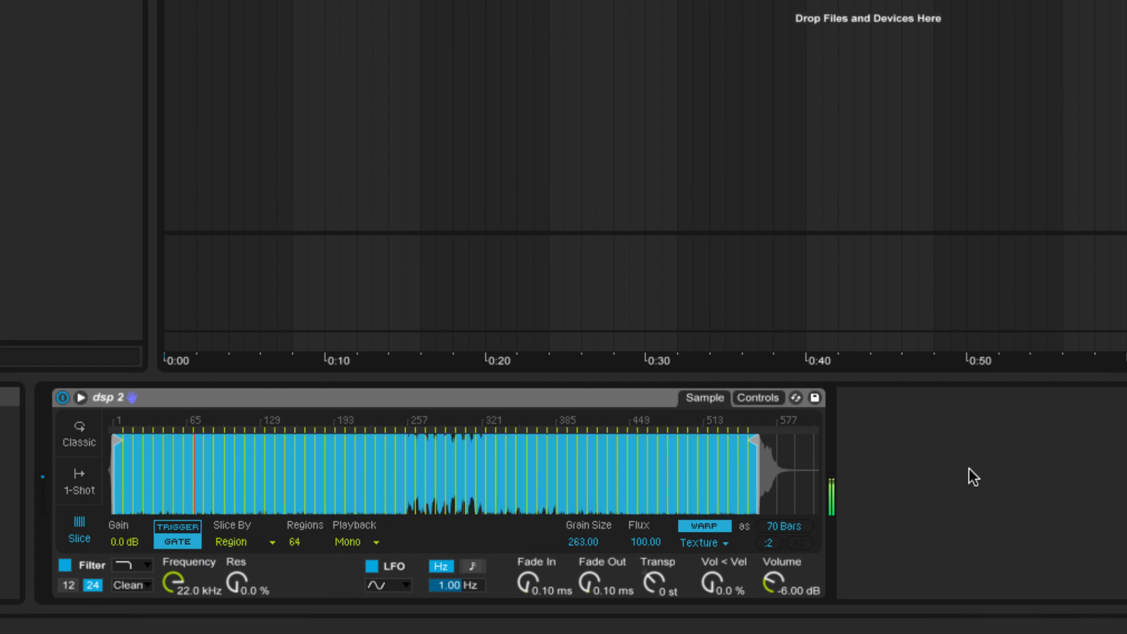
Vary grain size and flux with the transposition at +38 st, ending on grain size 263.00 and flux 100.00.
{"action": "left_click_drag", "start_coordinate": [641, 540], "coordinate": [603, 545]}
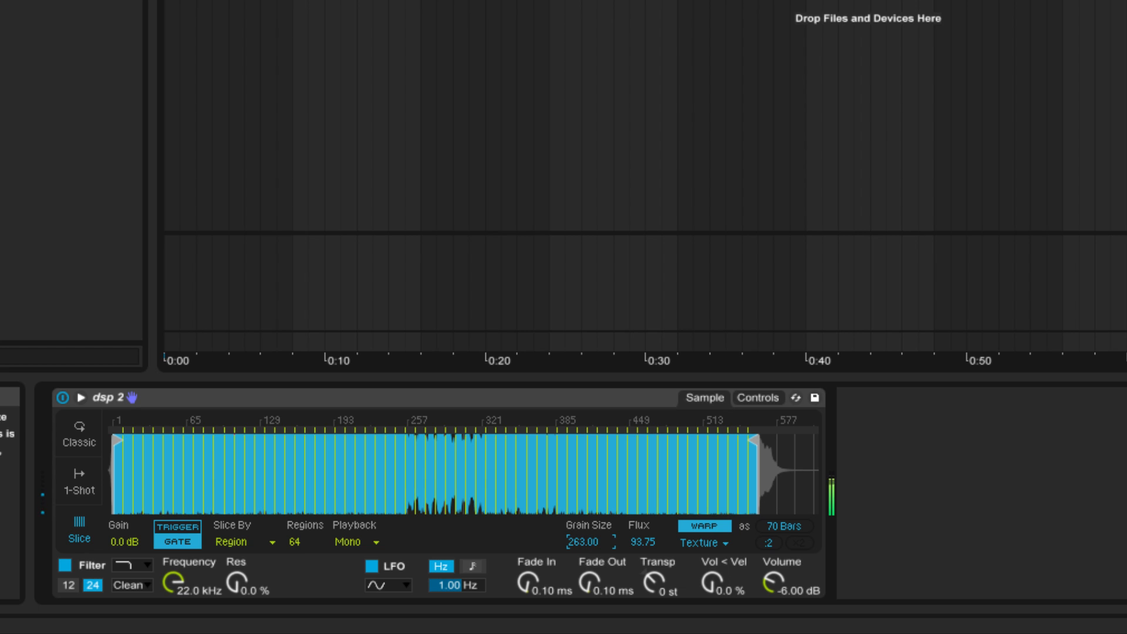
{"action": "left_click_drag", "start_coordinate": [609, 535], "coordinate": [610, 581]}
{"action": "left_click_drag", "start_coordinate": [589, 542], "coordinate": [588, 584]}
{"action": "left_click_drag", "start_coordinate": [589, 542], "coordinate": [588, 584]}
{"action": "left_click_drag", "start_coordinate": [637, 541], "coordinate": [637, 511]}
{"action": "mouse_move", "coordinate": [581, 541]}
{"action": "left_mouse_down"}
{"action": "mouse_move", "coordinate": [581, 496]}
{"action": "mouse_move", "coordinate": [581, 521]}
{"action": "mouse_move", "coordinate": [581, 508]}
{"action": "left_mouse_up"}
{"action": "left_click_drag", "start_coordinate": [644, 541], "coordinate": [644, 575]}
{"action": "left_click_drag", "start_coordinate": [598, 541], "coordinate": [586, 490]}
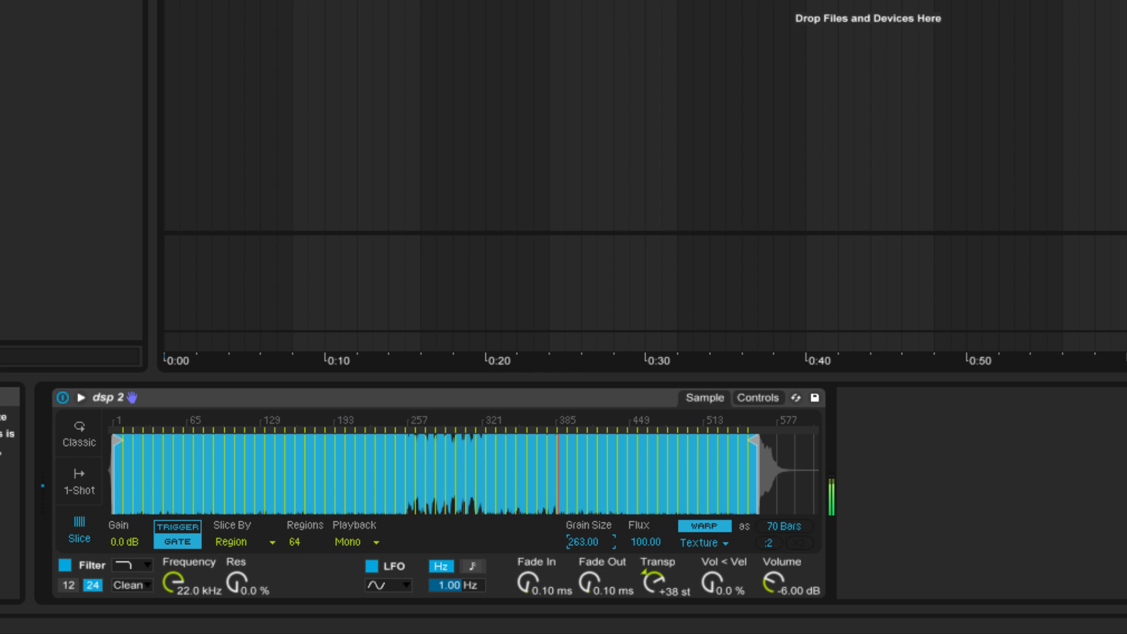
Try flux at 0.00, return it to 100.00 and lower the transposition to -14 st.
{"action": "left_click_drag", "start_coordinate": [651, 542], "coordinate": [650, 604]}
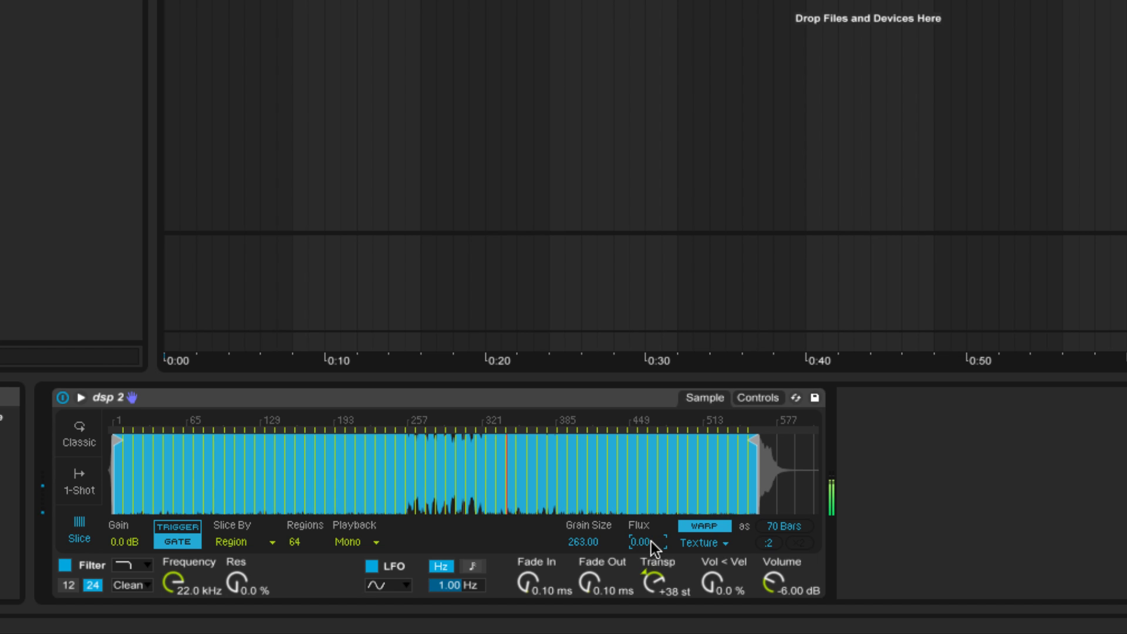
{"action": "left_click_drag", "start_coordinate": [650, 542], "coordinate": [651, 482]}
{"action": "left_click_drag", "start_coordinate": [658, 591], "coordinate": [658, 622]}
{"action": "left_click_drag", "start_coordinate": [646, 579], "coordinate": [646, 619]}
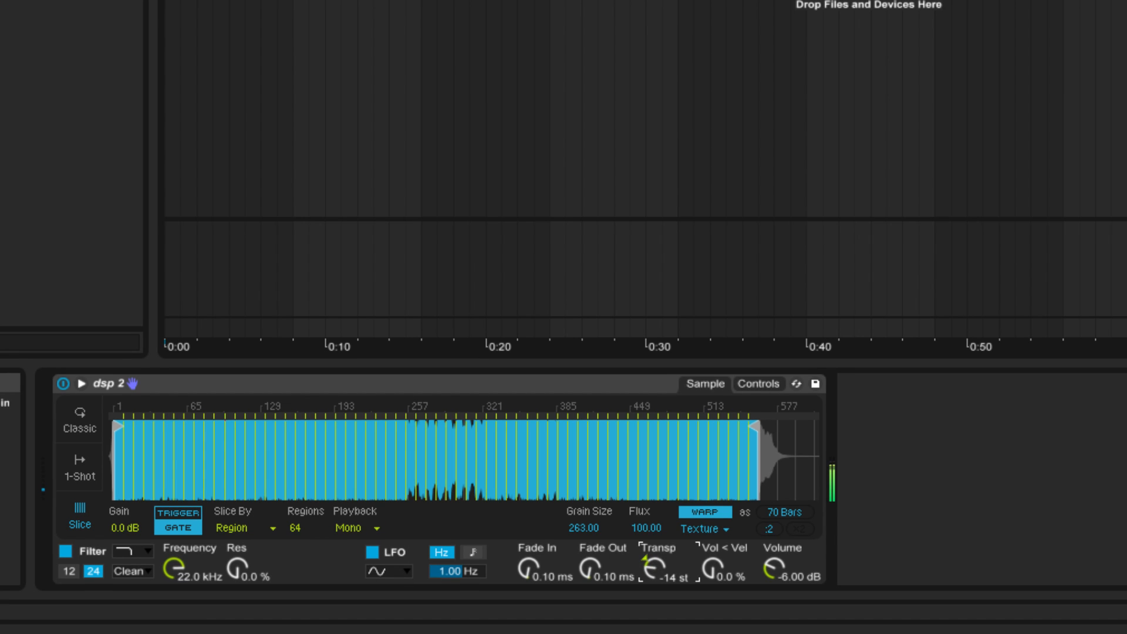
Set the flux to 2.34, the transposition to +8 st and the grain size to about 83.56.
{"action": "left_click_drag", "start_coordinate": [593, 526], "coordinate": [593, 604]}
{"action": "left_click", "coordinate": [646, 528]}
{"action": "left_click_drag", "start_coordinate": [647, 527], "coordinate": [646, 575]}
{"action": "left_click_drag", "start_coordinate": [581, 528], "coordinate": [581, 463]}
{"action": "left_click_drag", "start_coordinate": [653, 574], "coordinate": [654, 599]}
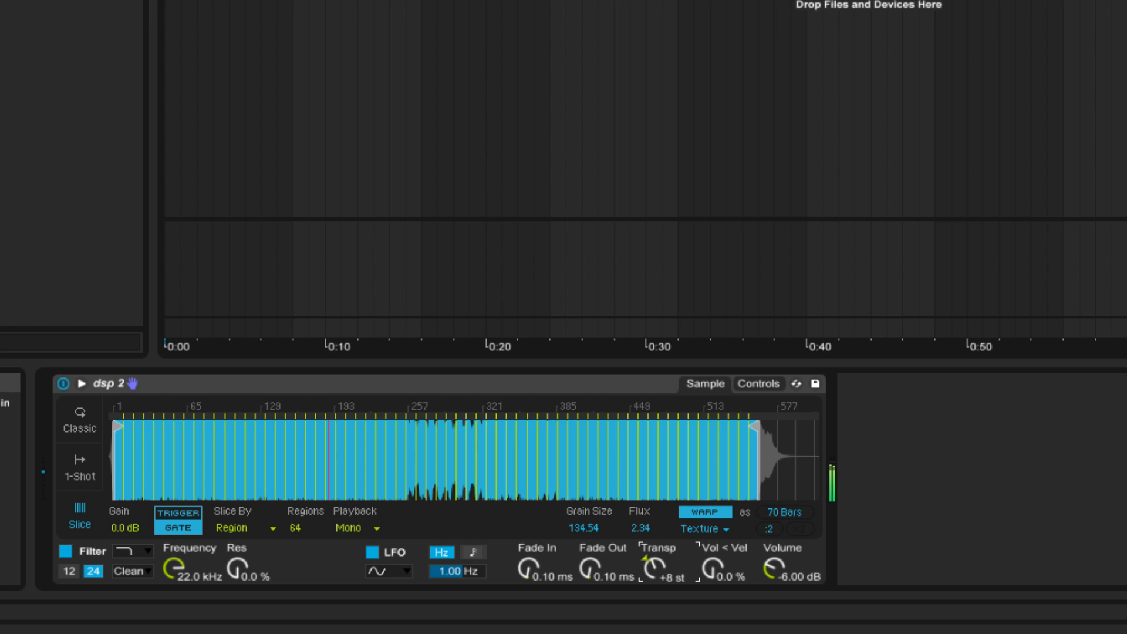
{"action": "left_click_drag", "start_coordinate": [588, 528], "coordinate": [589, 555]}
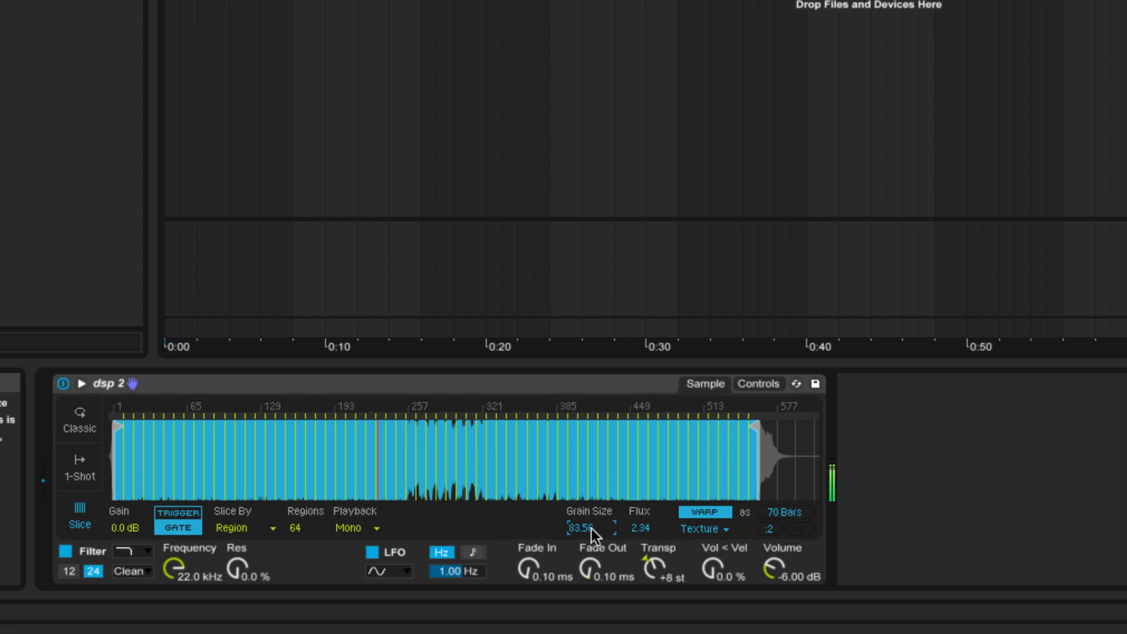
Set the pitch envelope amount to +48 st, lengthen its decay to over 2 s and return to the sample's waveform view.
{"action": "left_click", "coordinate": [763, 385]}
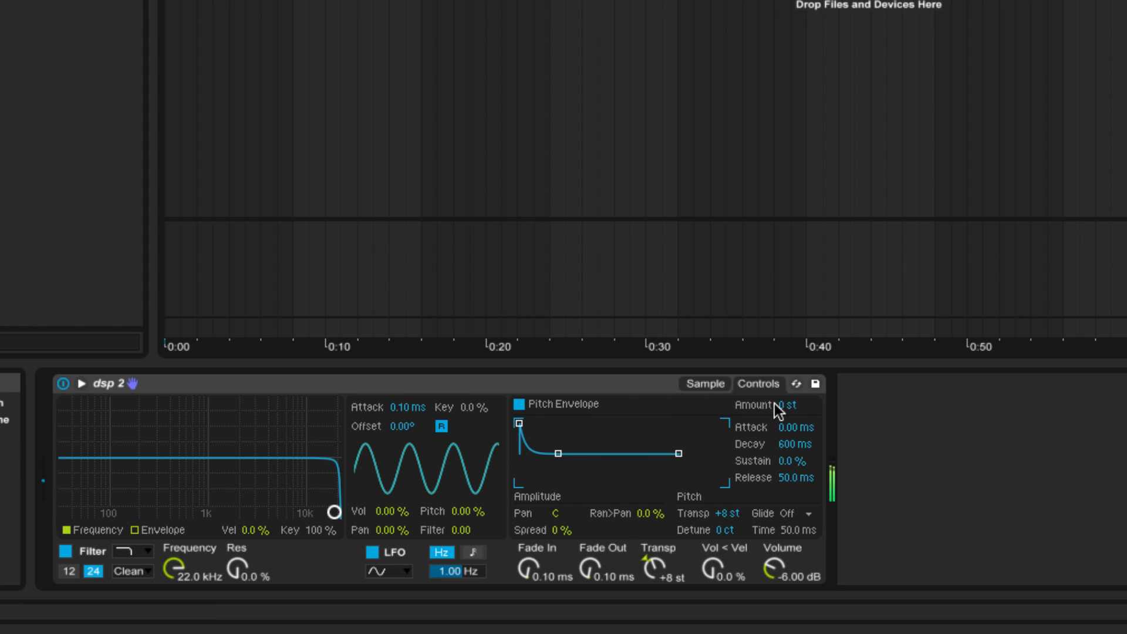
{"action": "left_click_drag", "start_coordinate": [784, 405], "coordinate": [783, 376]}
{"action": "left_click_drag", "start_coordinate": [792, 447], "coordinate": [792, 417]}
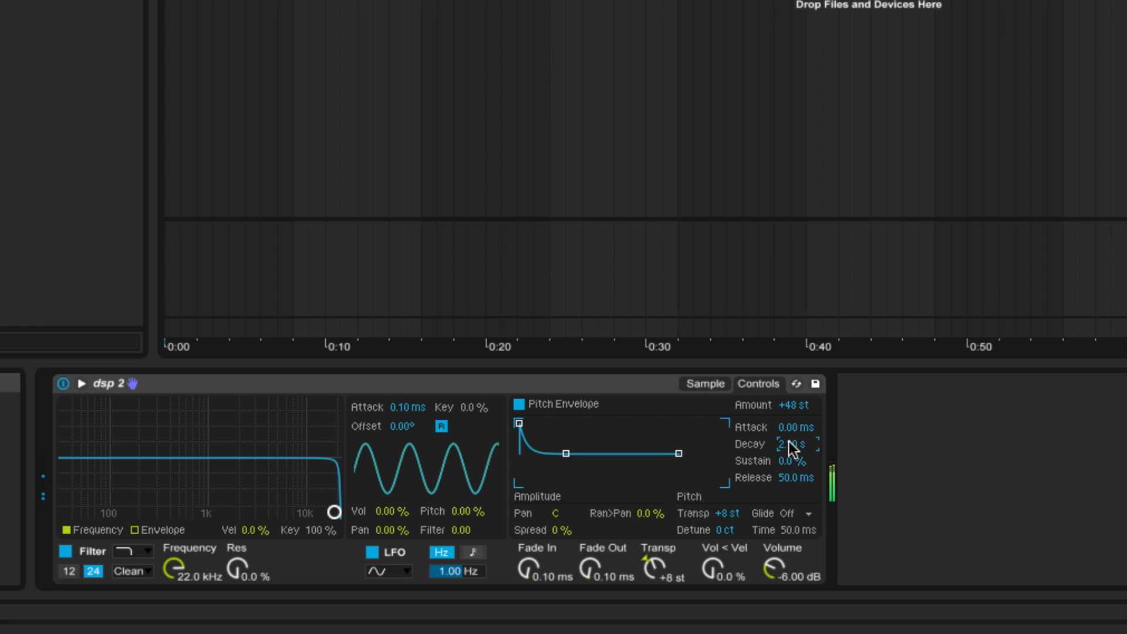
{"action": "left_click", "coordinate": [706, 384]}
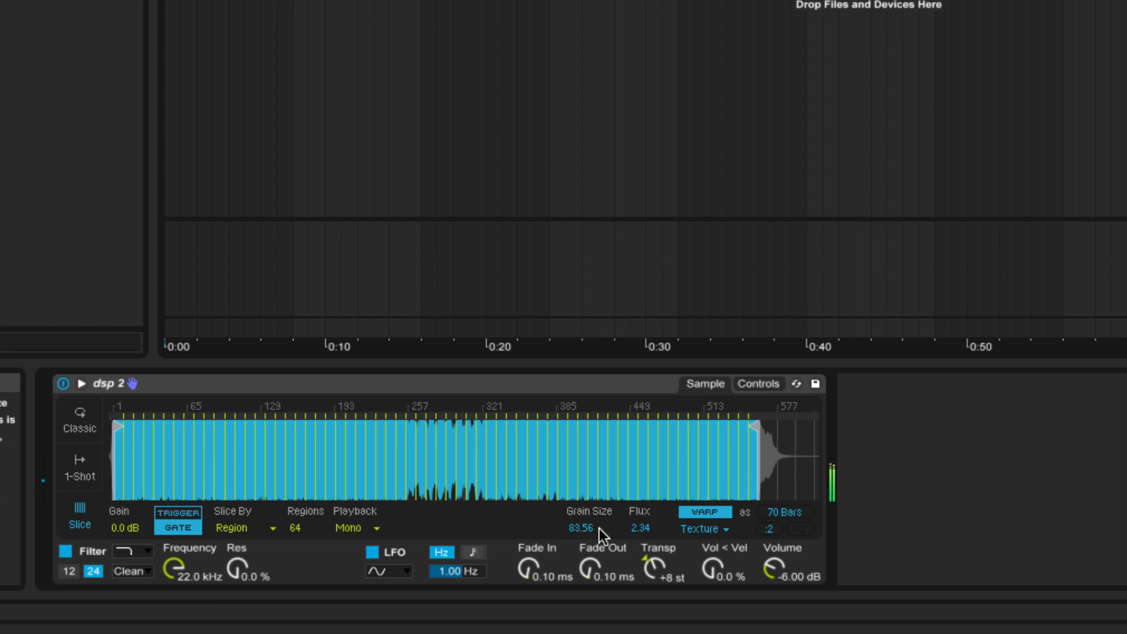
Reduce the grain size to 2.00 and flux to 0.00, transpose to -48 st and select the dsp 2 device.
{"action": "mouse_move", "coordinate": [599, 528]}
{"action": "left_mouse_down"}
{"action": "mouse_move", "coordinate": [599, 505]}
{"action": "mouse_move", "coordinate": [597, 517]}
{"action": "mouse_move", "coordinate": [645, 505]}
{"action": "mouse_move", "coordinate": [646, 478]}
{"action": "left_mouse_up"}
{"action": "left_click_drag", "start_coordinate": [596, 528], "coordinate": [596, 569]}
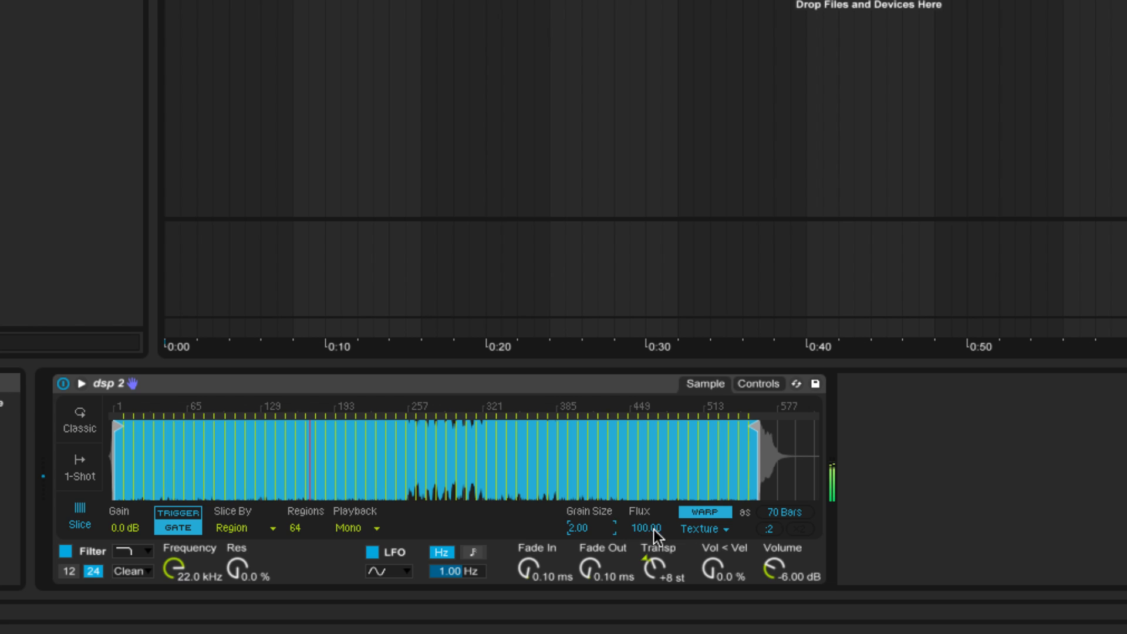
{"action": "left_click_drag", "start_coordinate": [653, 529], "coordinate": [653, 593]}
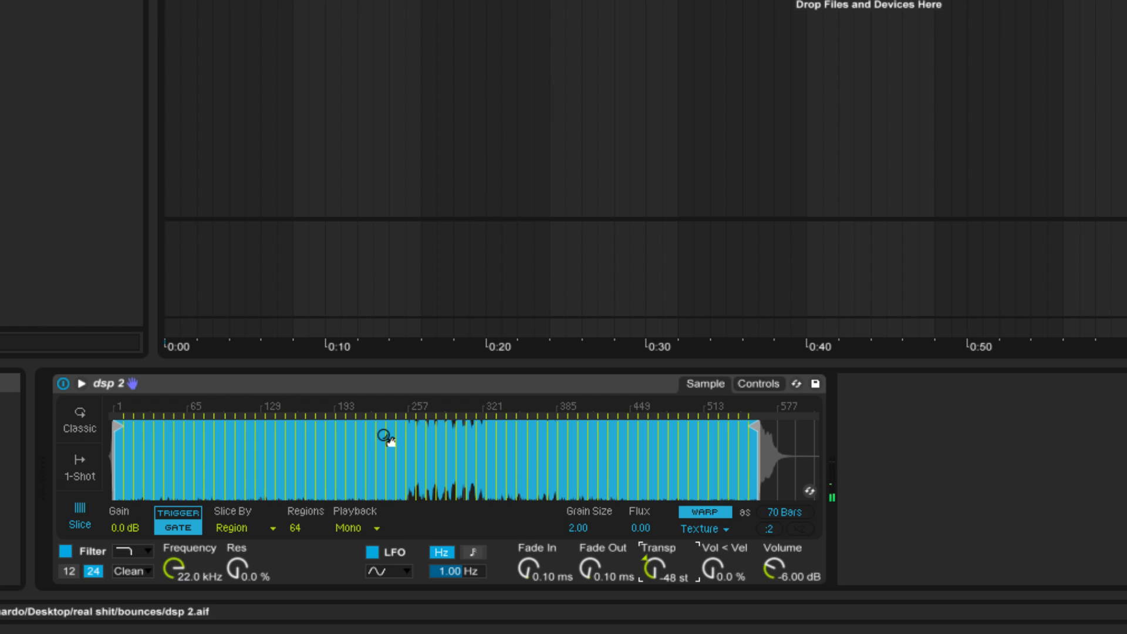
{"action": "left_click", "coordinate": [491, 380]}
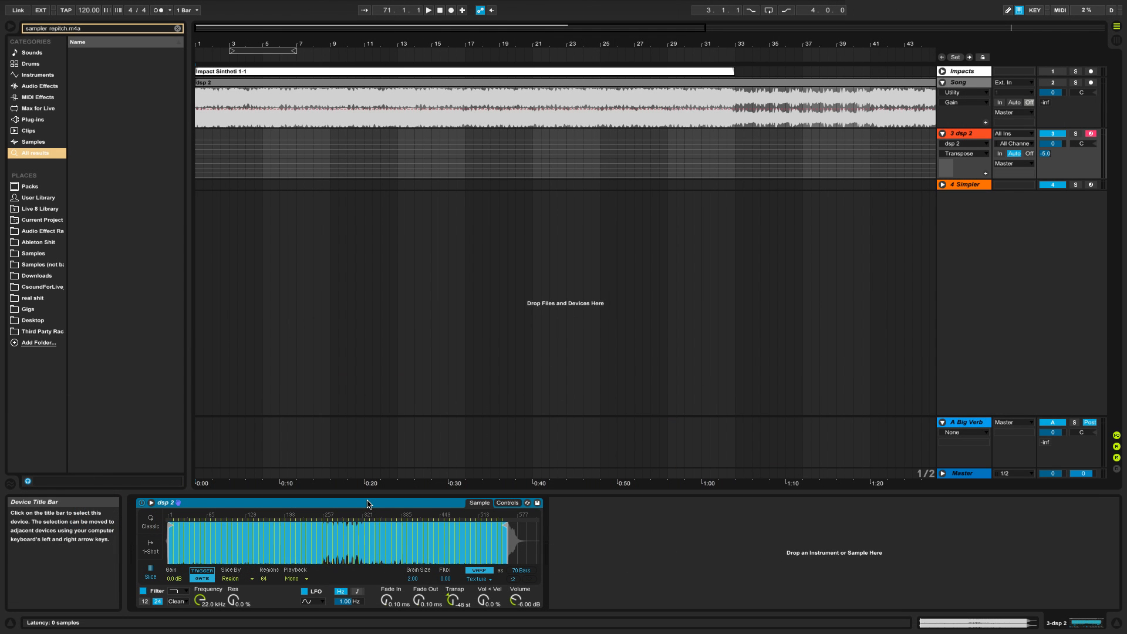